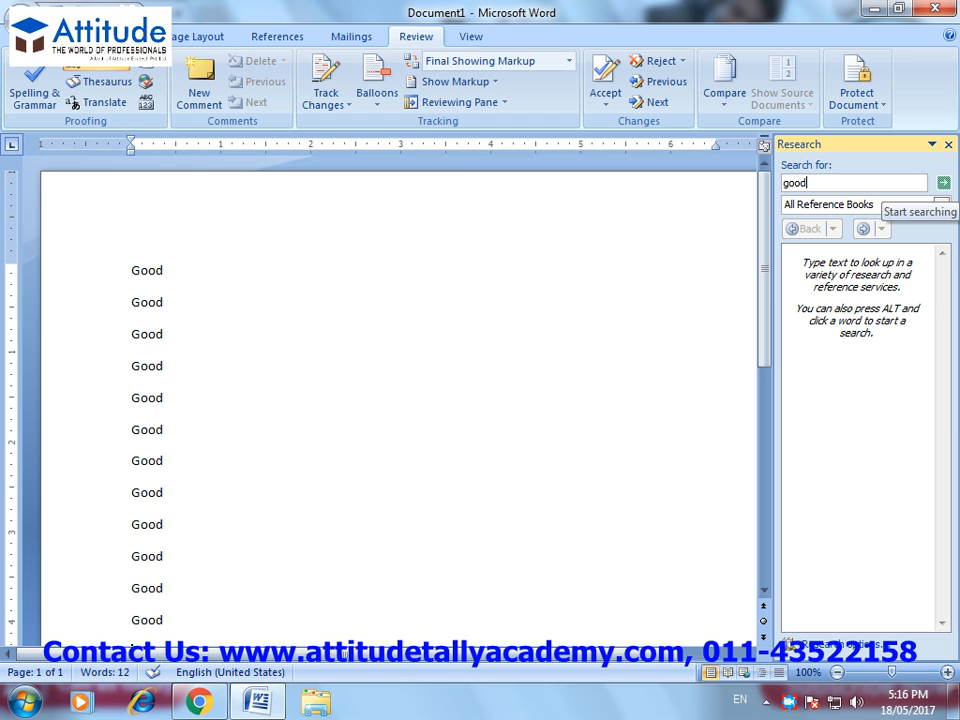
# Look up "good" in all reference books and in the English (United States) thesaurus.
pyautogui.click(942, 182)
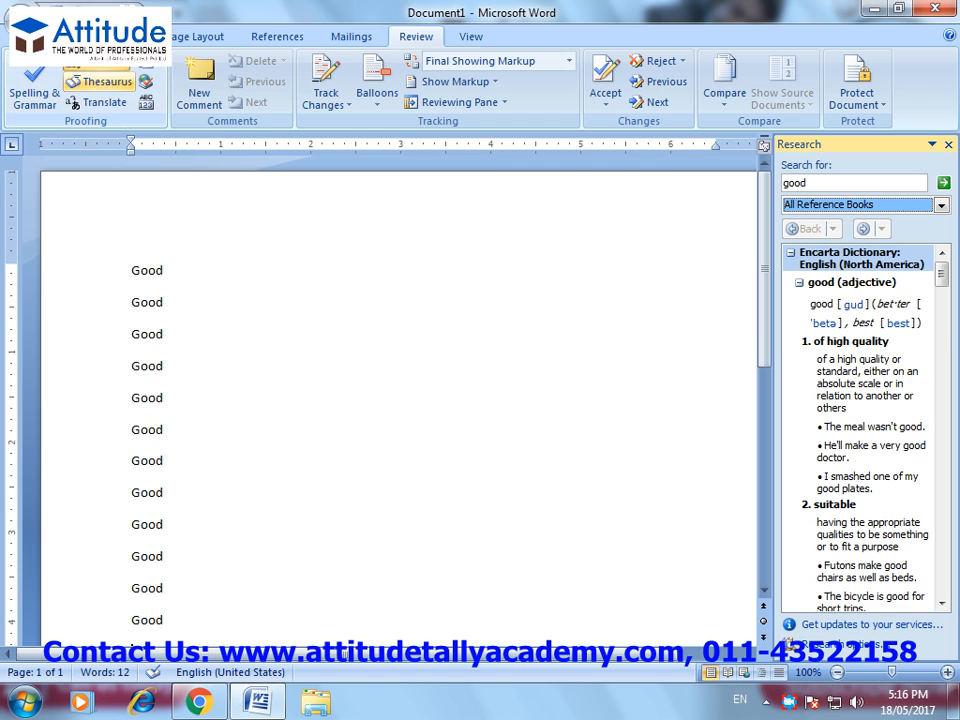
pyautogui.click(100, 81)
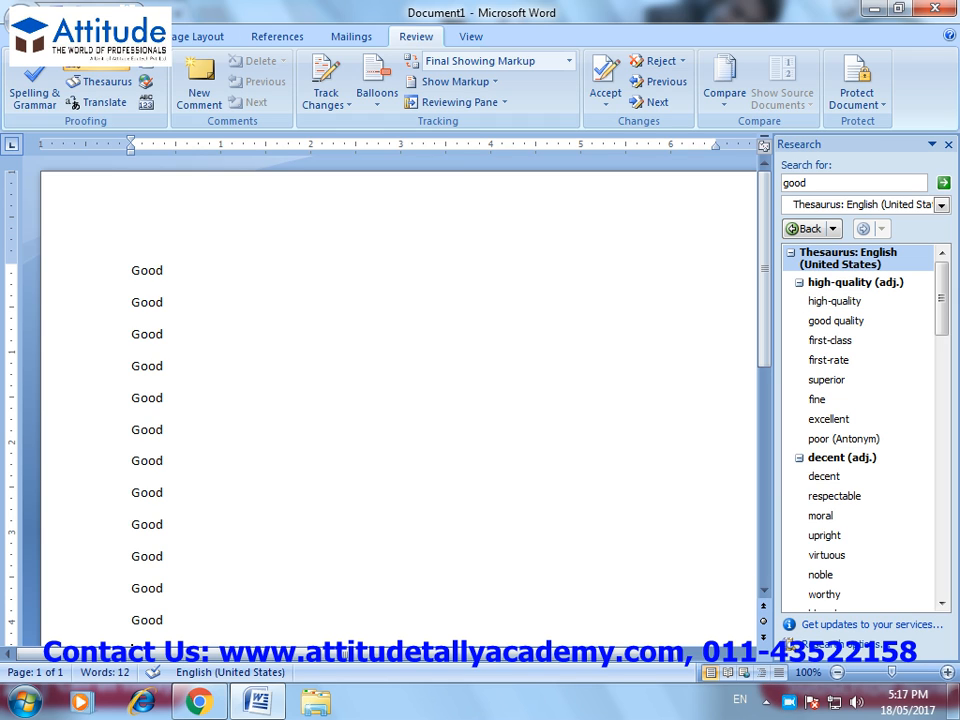
# Translate "good" from English (United States) into Hungarian (Hungary) and into Italian (Italy).
pyautogui.click(97, 102)
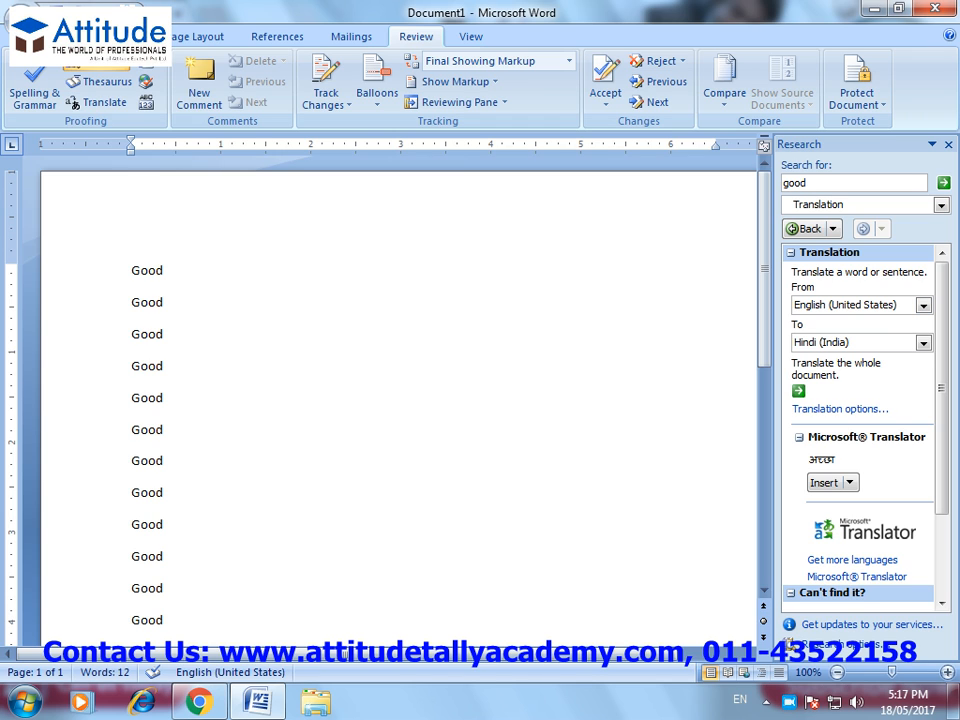
pyautogui.click(923, 343)
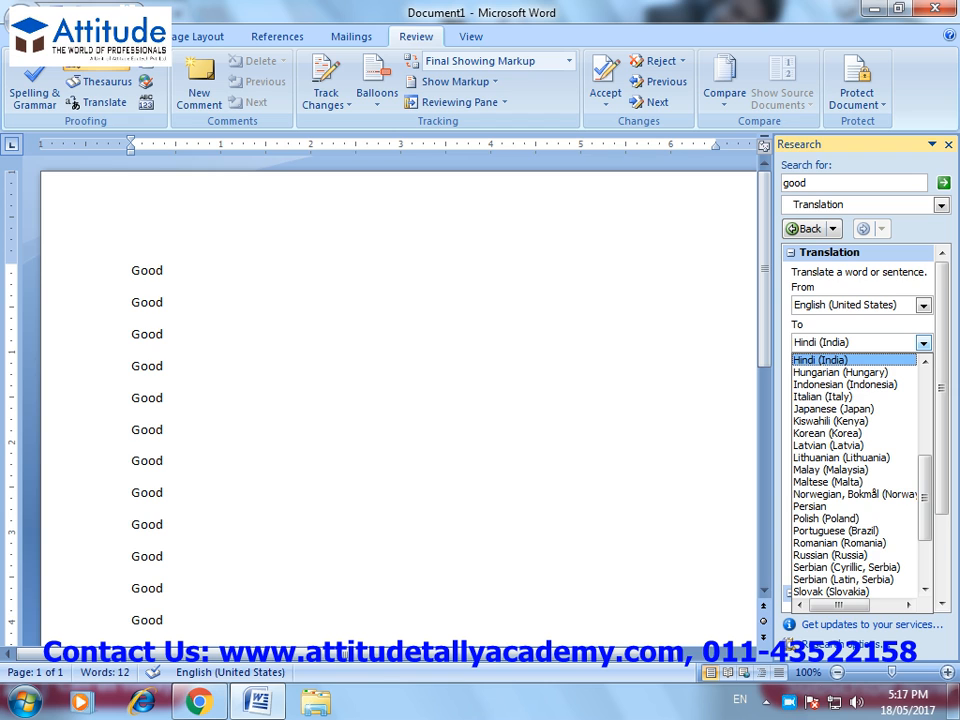
pyautogui.click(923, 343)
pyautogui.click(923, 343)
pyautogui.click(846, 375)
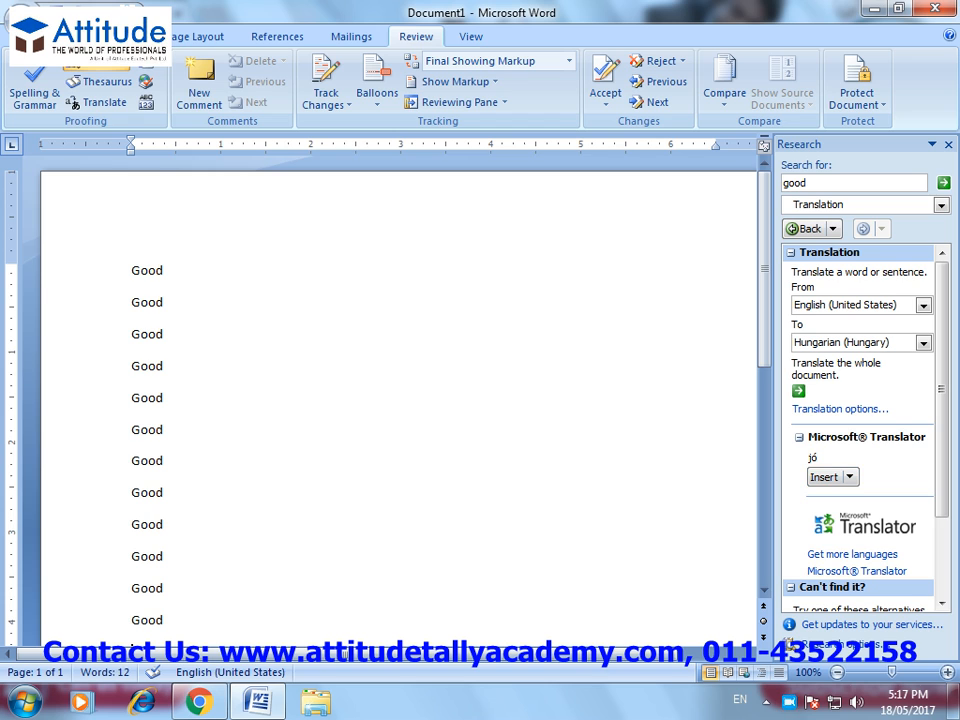
pyautogui.click(923, 343)
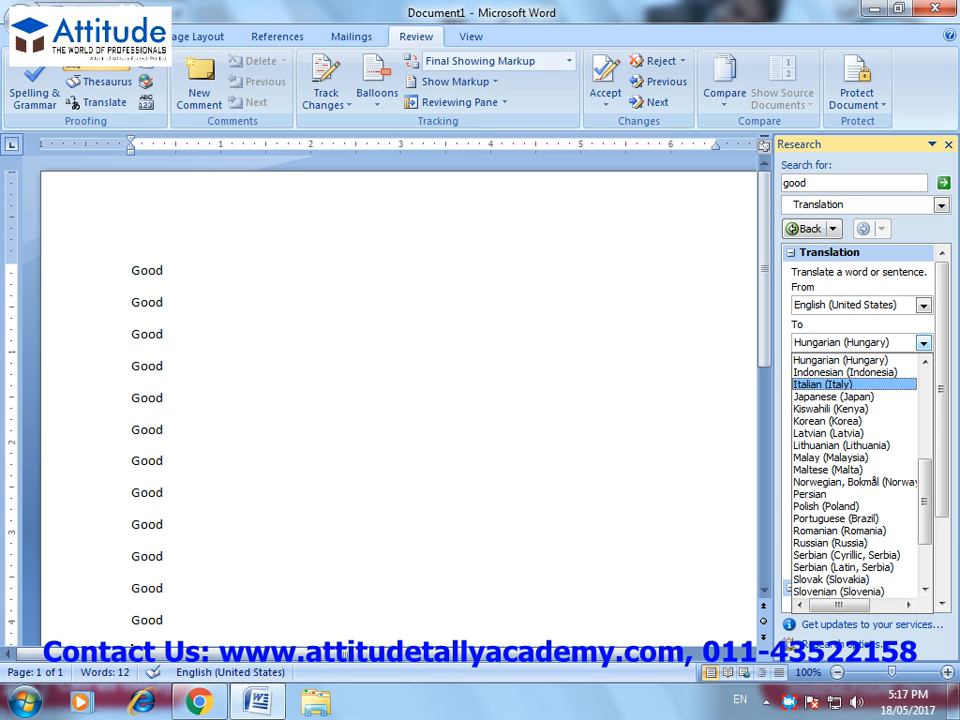
pyautogui.click(836, 384)
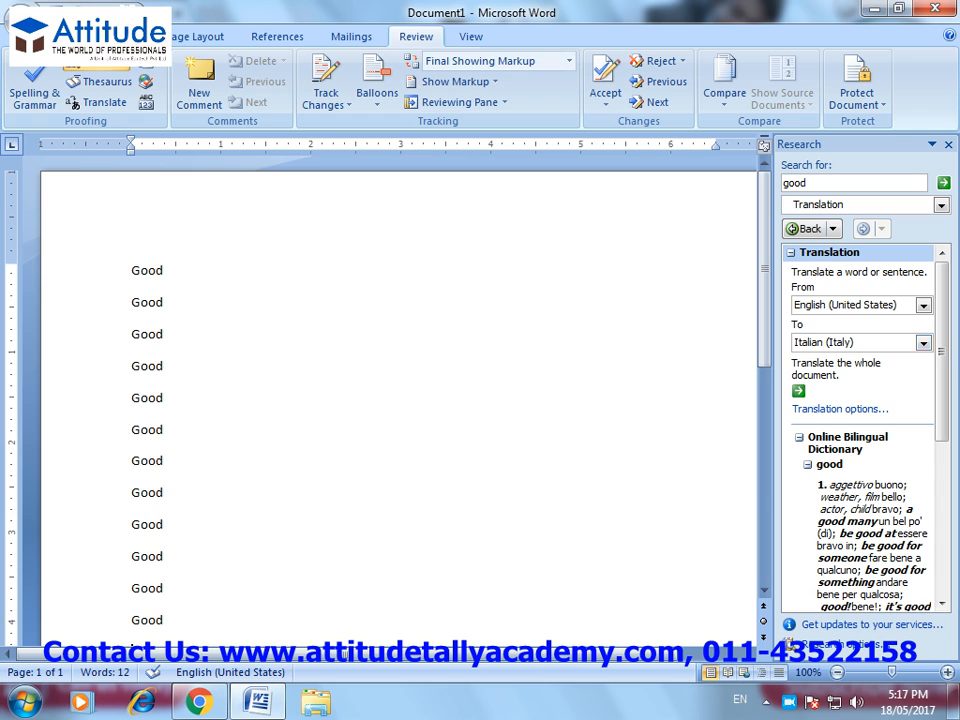
# Translate "good" from English (United States) into Hindi (India).
pyautogui.click(923, 343)
pyautogui.scroll(3, 855, 470)
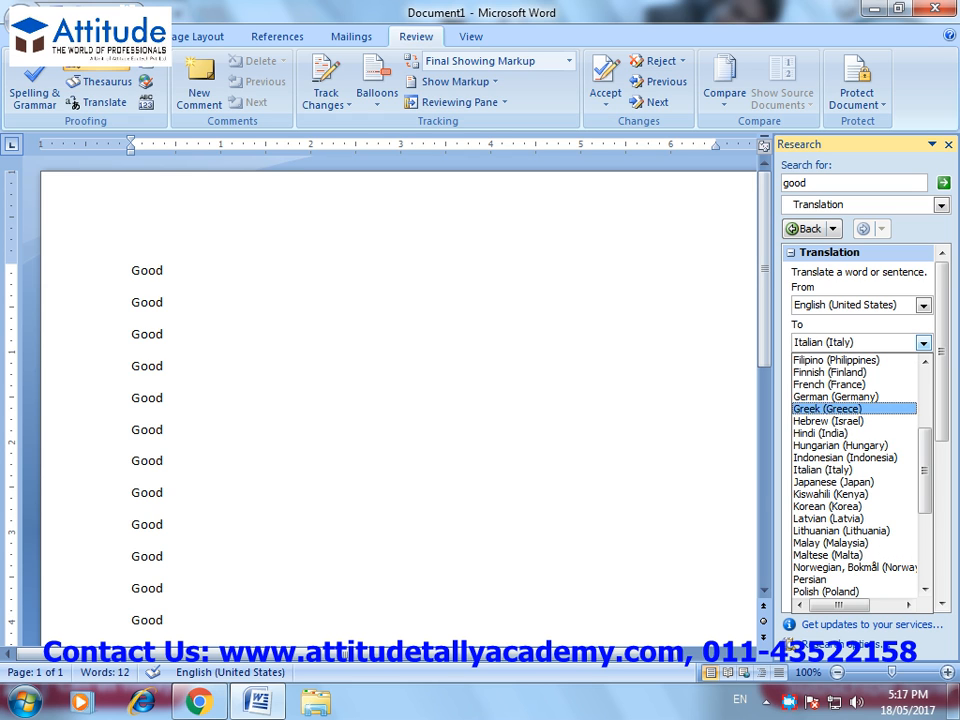
pyautogui.press('Up')
pyautogui.press('Up')
pyautogui.press('Up')
pyautogui.press('Up')
pyautogui.press('Up')
pyautogui.press('Up')
pyautogui.press('Return')
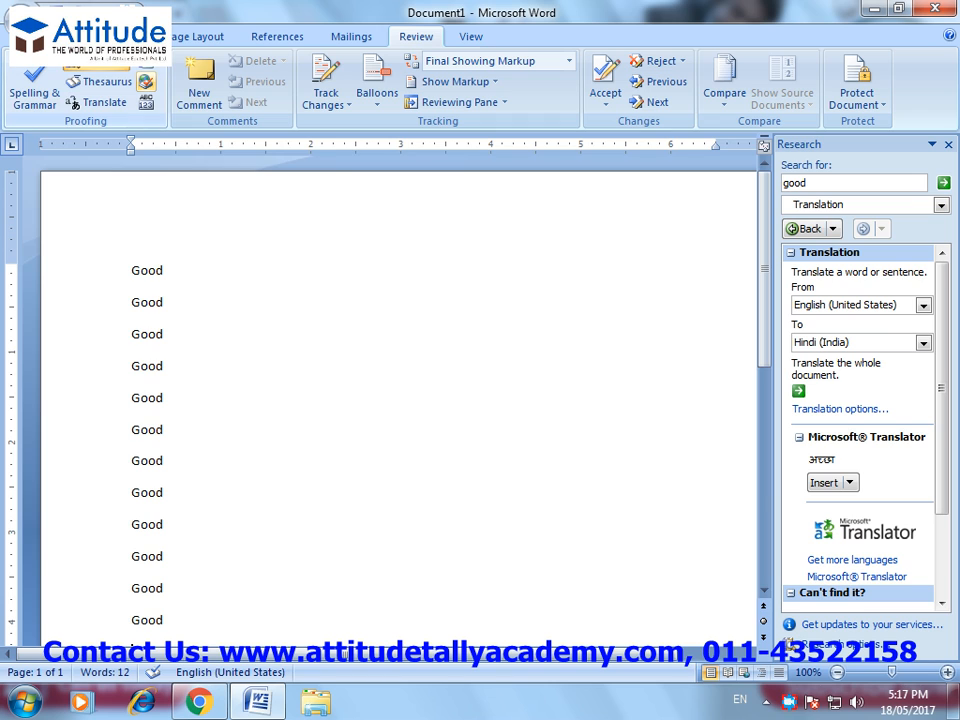
# Set the translation ScreenTip to English (United States) and mark the text's proofing language as English (United States).
pyautogui.click(146, 62)
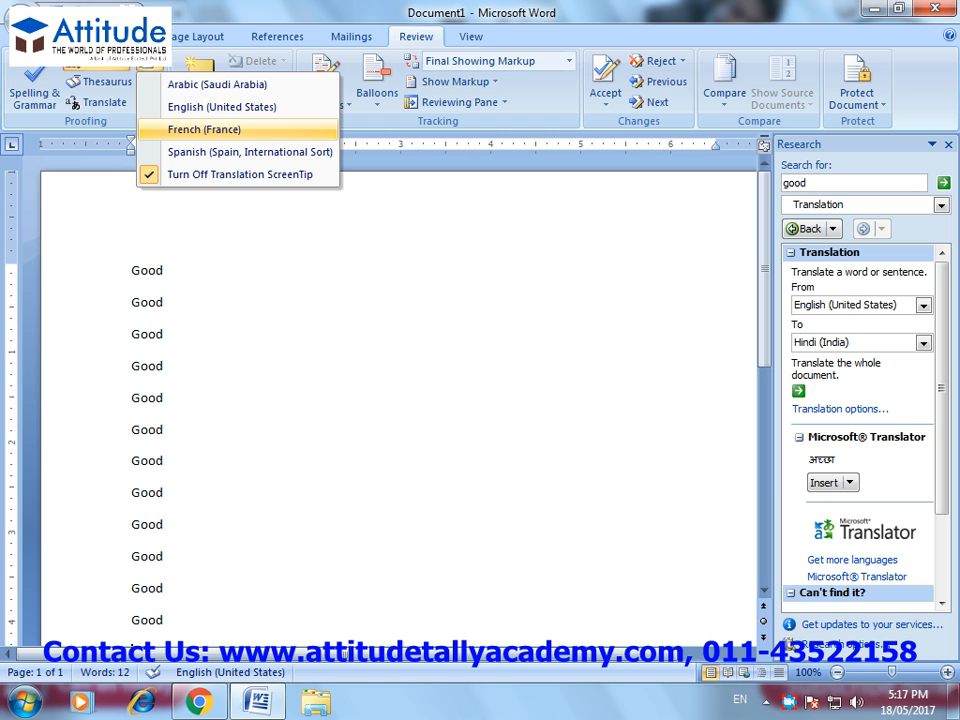
pyautogui.click(222, 107)
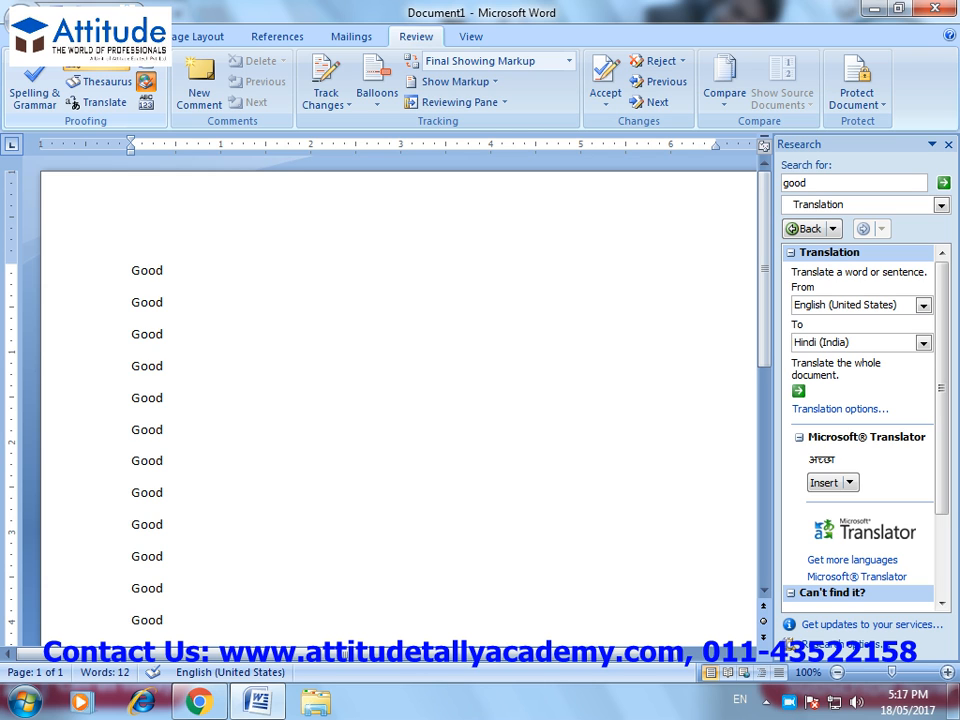
pyautogui.click(146, 82)
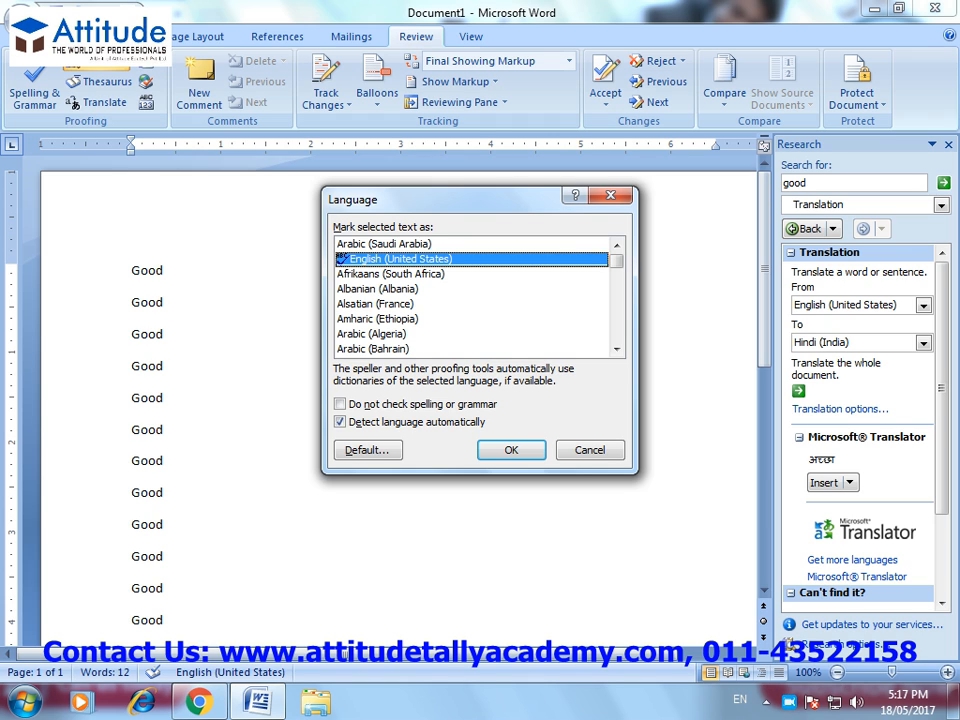
pyautogui.press('Return')
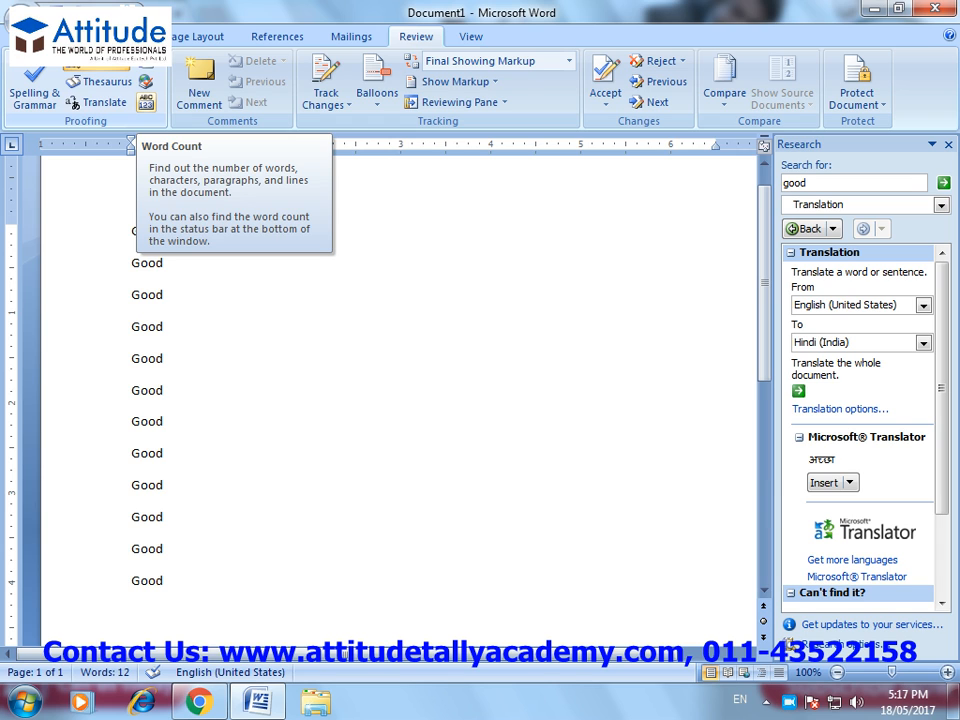
# Check the document's word count statistics.
pyautogui.click(146, 102)
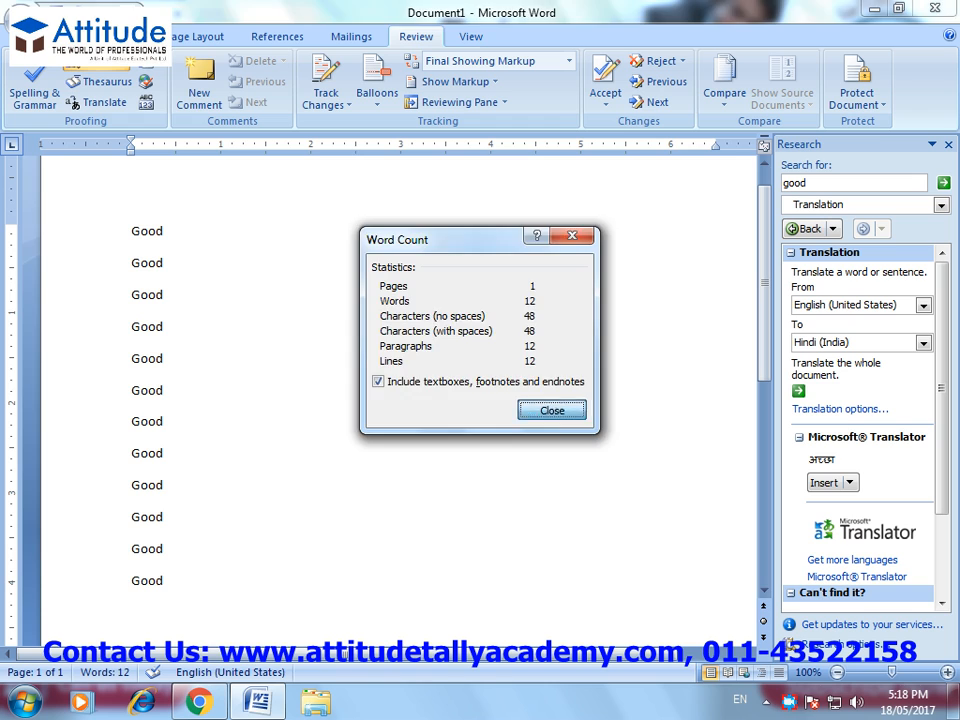
pyautogui.click(552, 410)
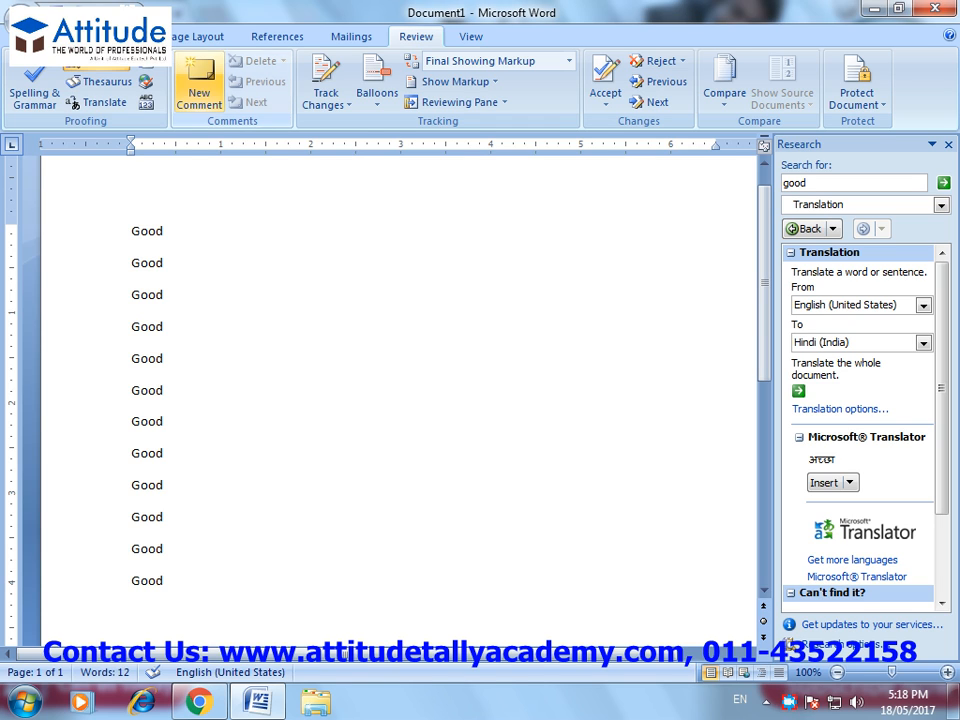
# Add the comment "It is a word of English." to the first "Good" in the document.
pyautogui.click(165, 231)
pyautogui.doubleClick(150, 231)
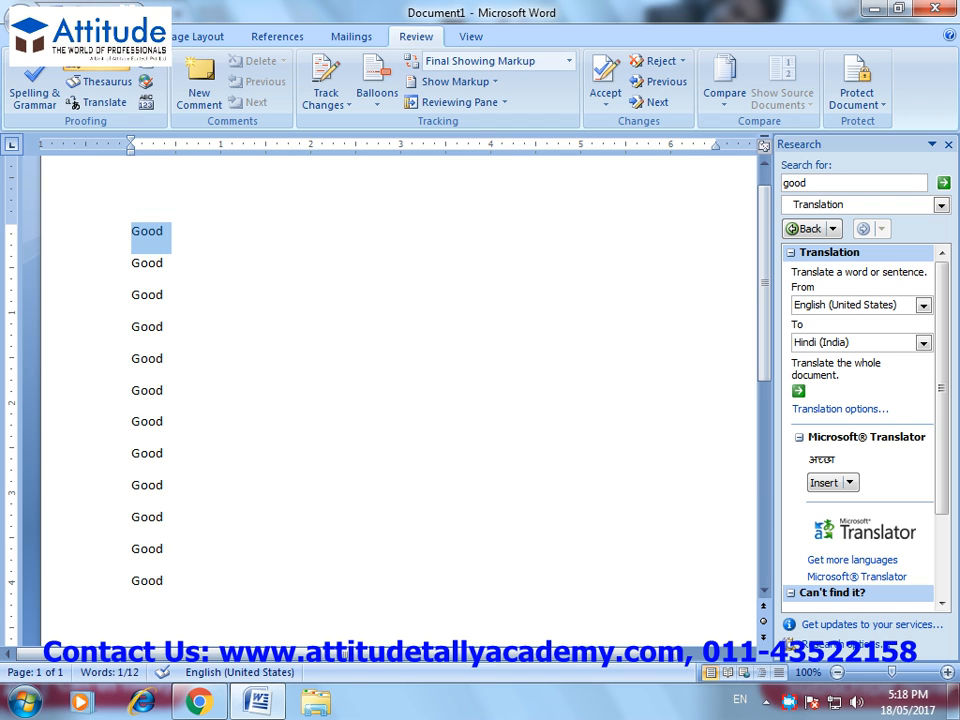
pyautogui.click(199, 88)
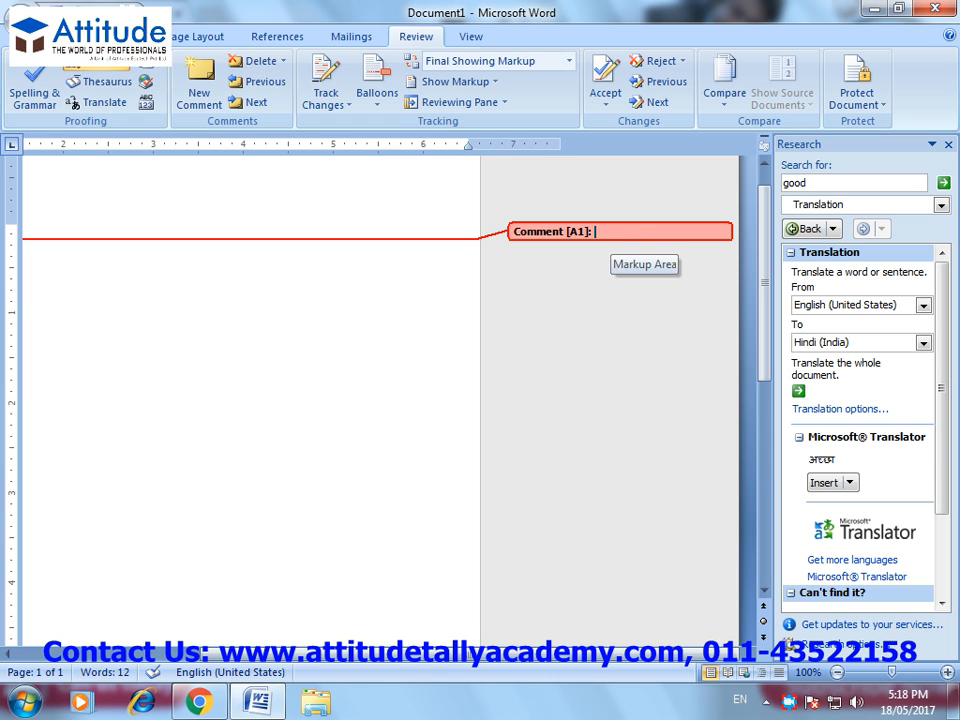
pyautogui.write('It is')
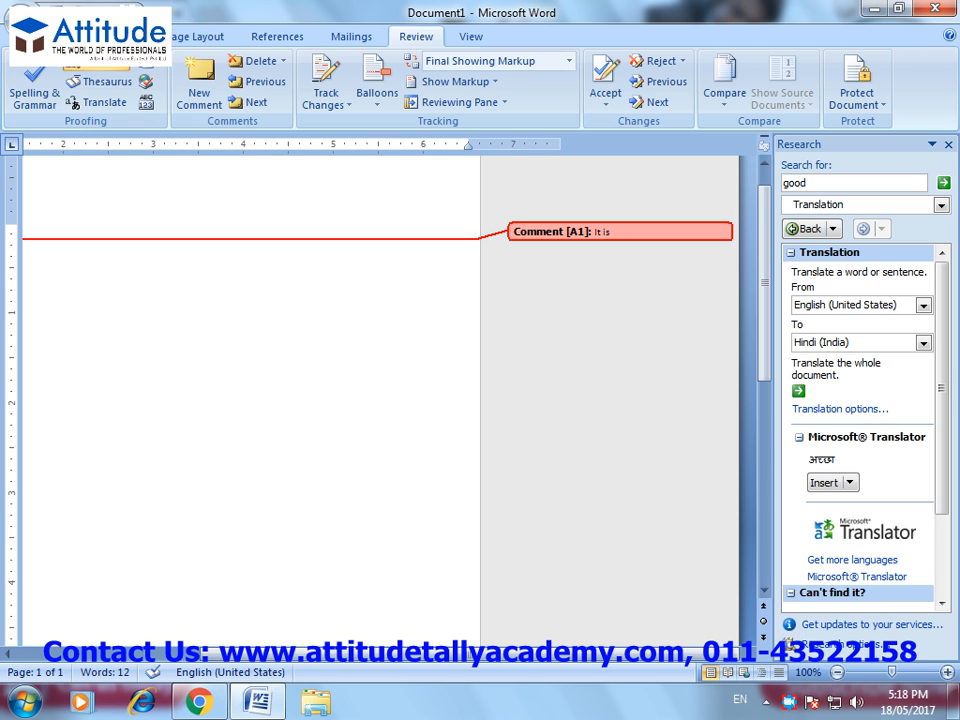
pyautogui.write(' a word of english.')
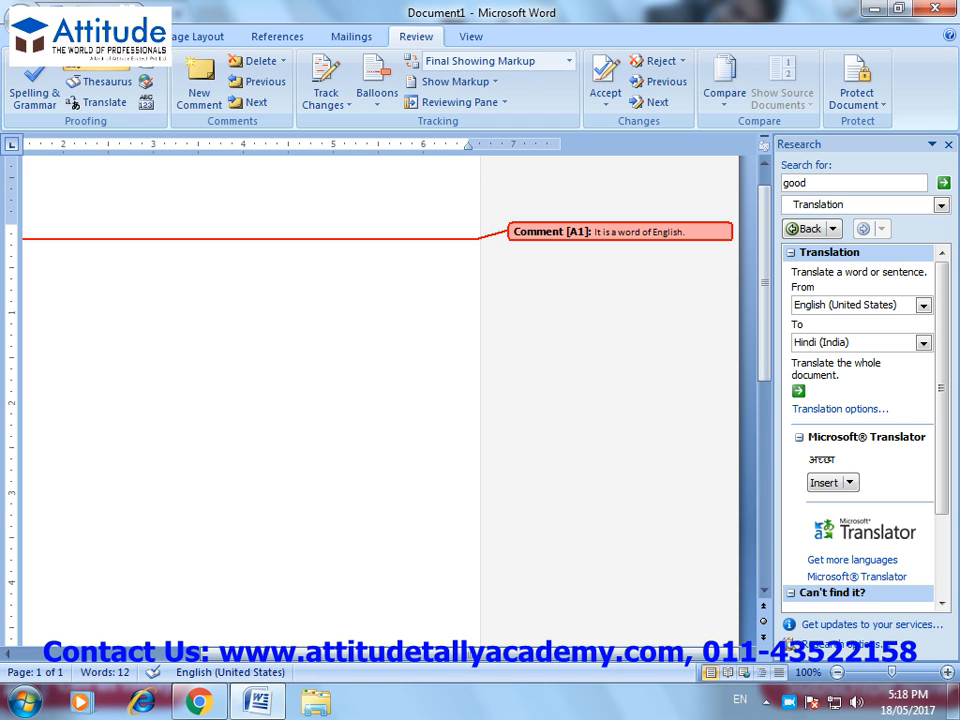
# Add a comment to the second "Good" with the filler text "It hjfg jfjhf h fdhjhj".
pyautogui.click(8, 654)
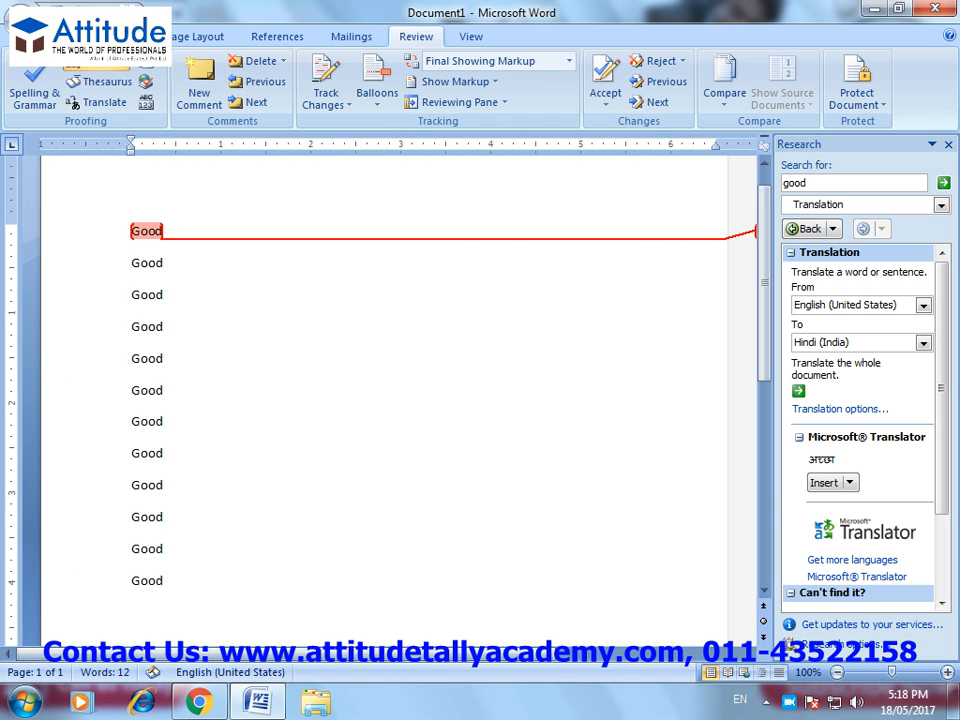
pyautogui.click(88, 266)
pyautogui.click(199, 88)
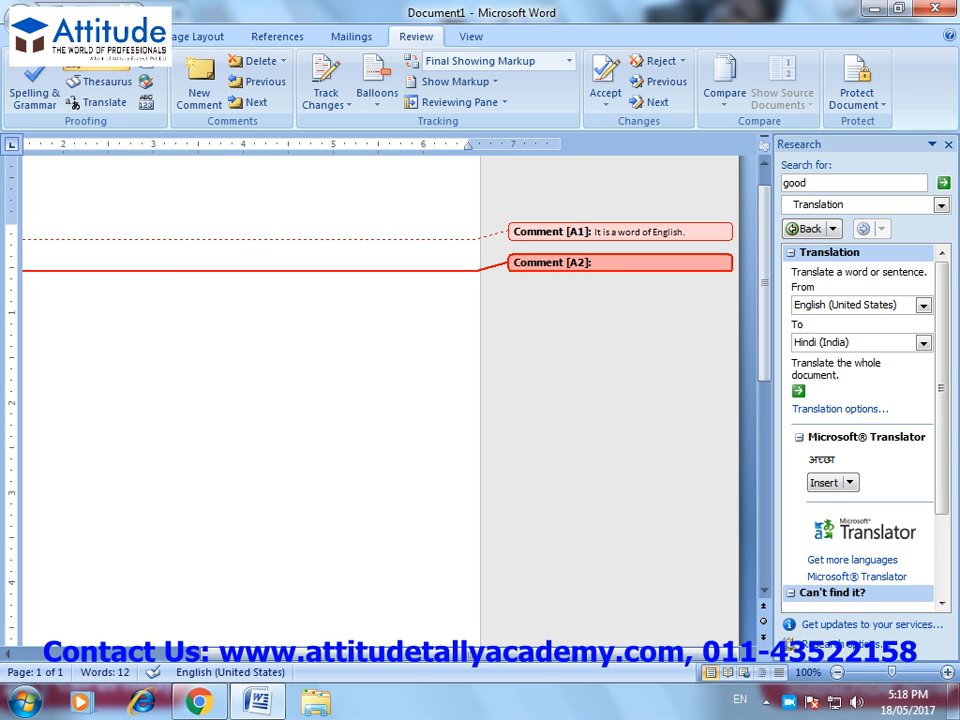
pyautogui.write('it hjfg jfjhf h fdhjhjd jh.')
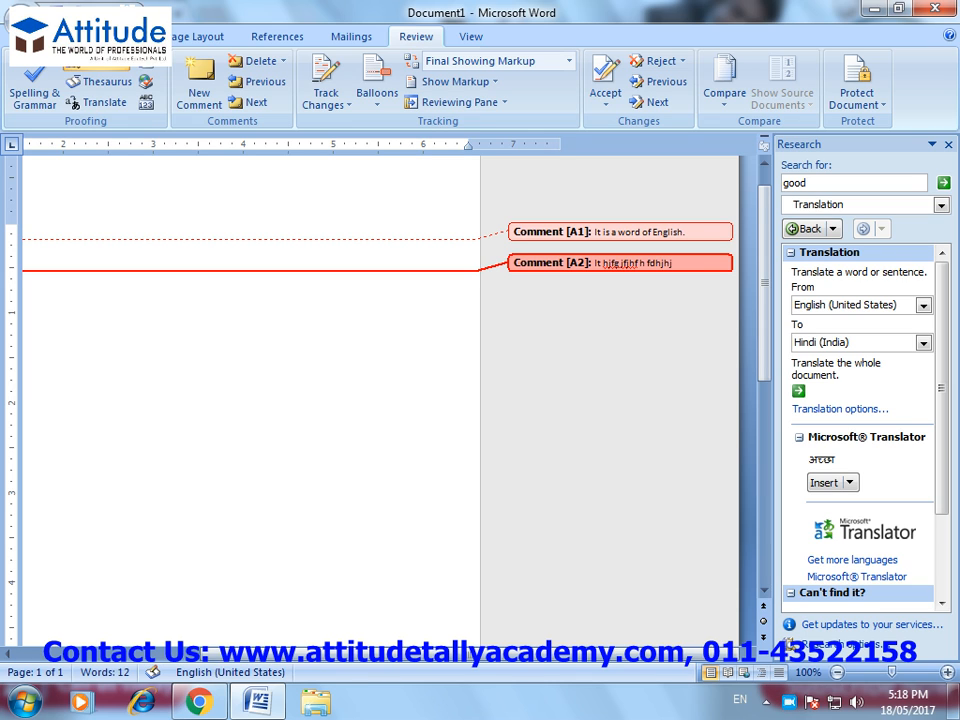
pyautogui.click(73, 327)
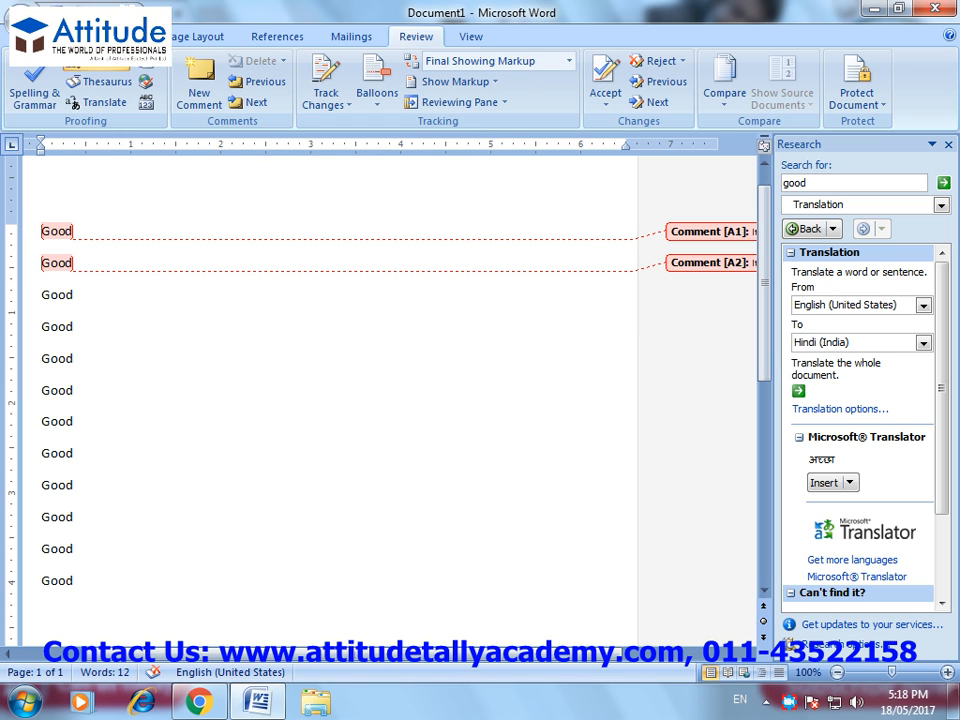
# Go back and forth between the two comments and delete both of them.
pyautogui.moveTo(55, 240)
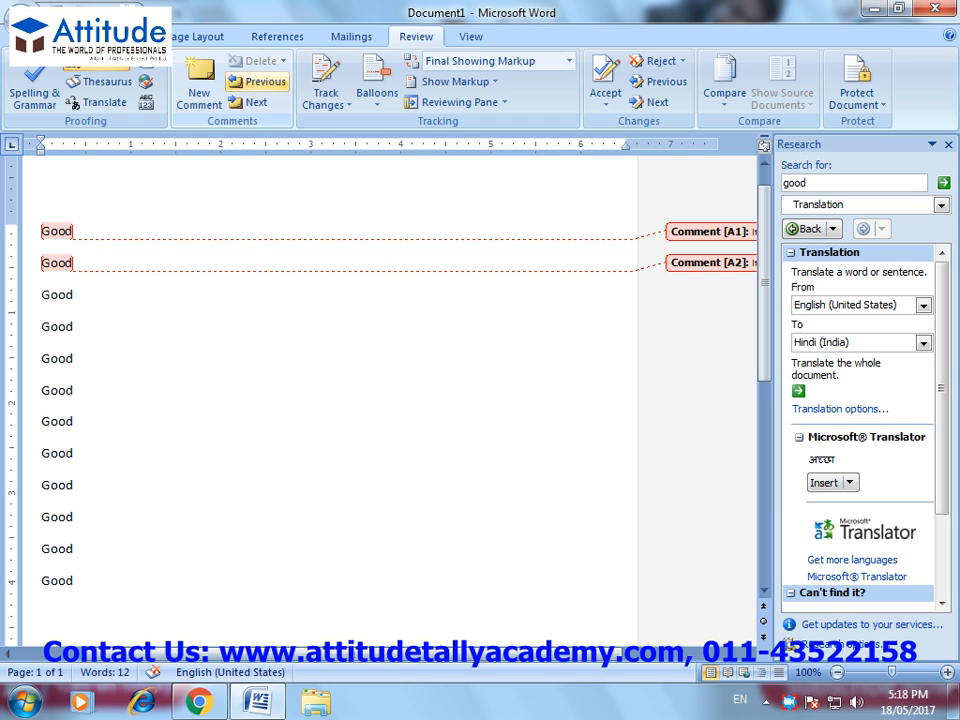
pyautogui.click(257, 81)
pyautogui.click(257, 81)
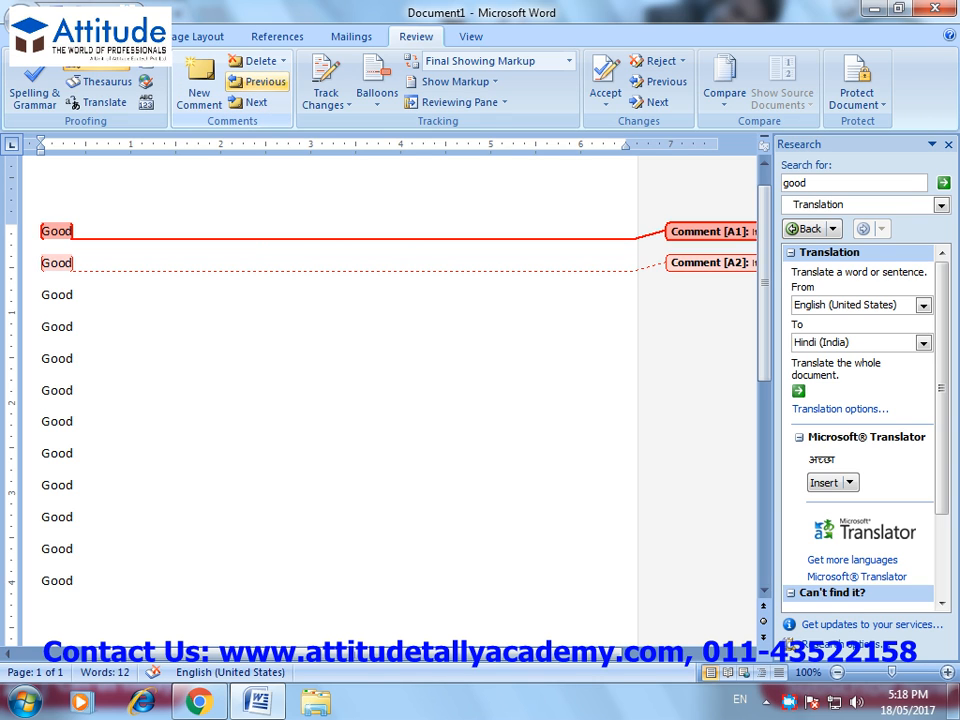
pyautogui.click(252, 102)
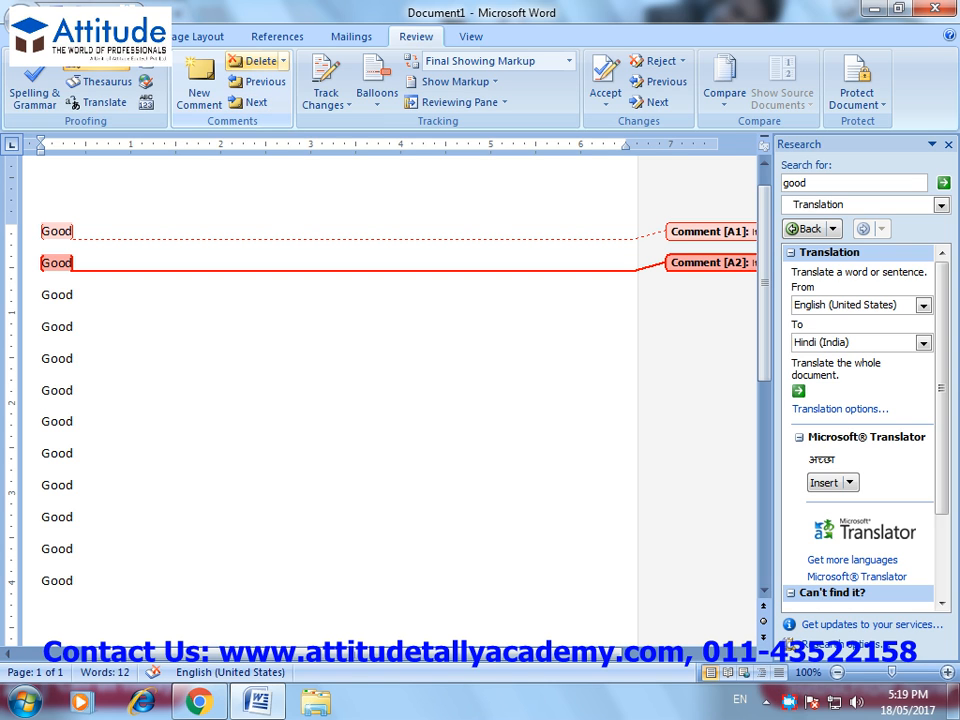
pyautogui.click(258, 61)
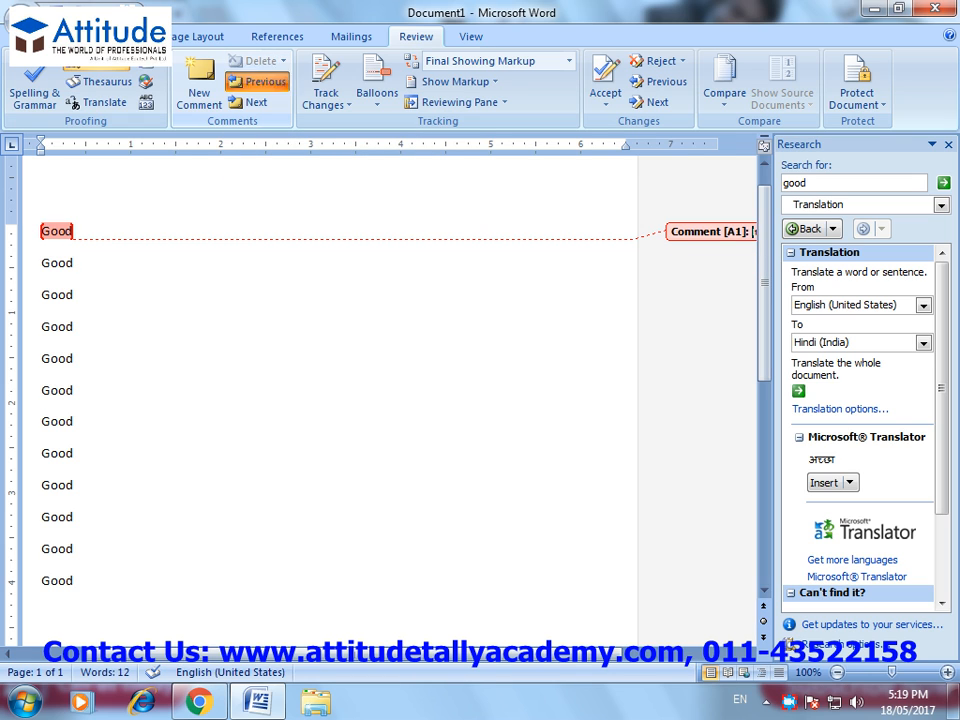
pyautogui.click(258, 61)
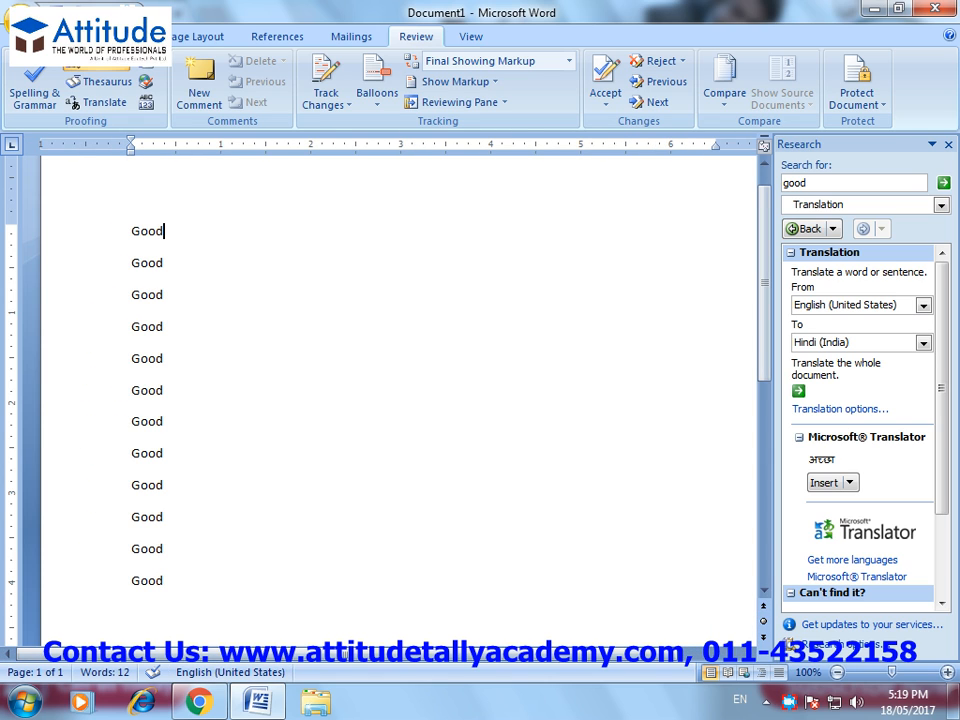
# Turn on Track Changes and add "v mv mvb m,v ,mnbv m,v, mbnv ,mvn ,mv ,mn," after the first "Good".
pyautogui.click(326, 88)
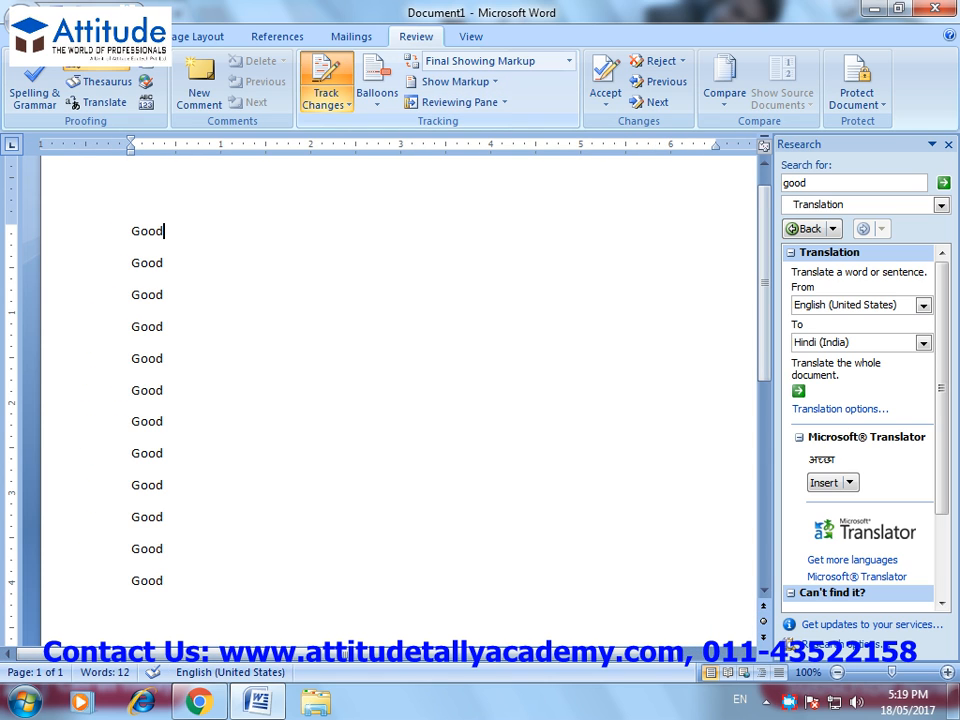
pyautogui.write('y my mvb m,v ,mnbv m,v, mbnv ,mvn ,mv ,mn,')
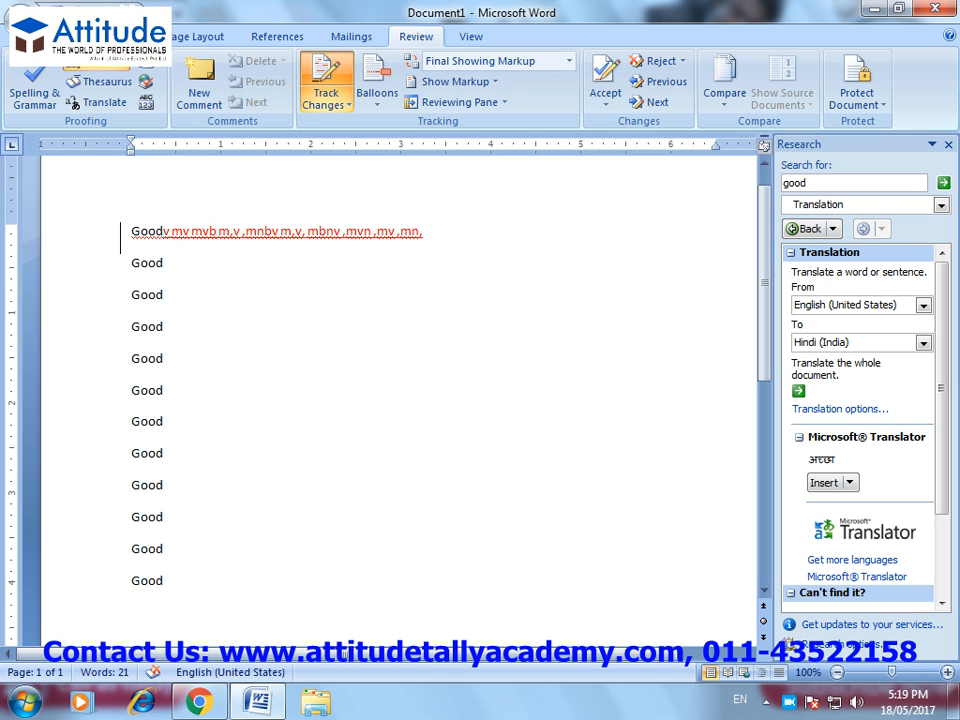
# Turn off Track Changes and continue the first line with "jf jf kj kjhf kjh khjg jg j".
pyautogui.click(326, 105)
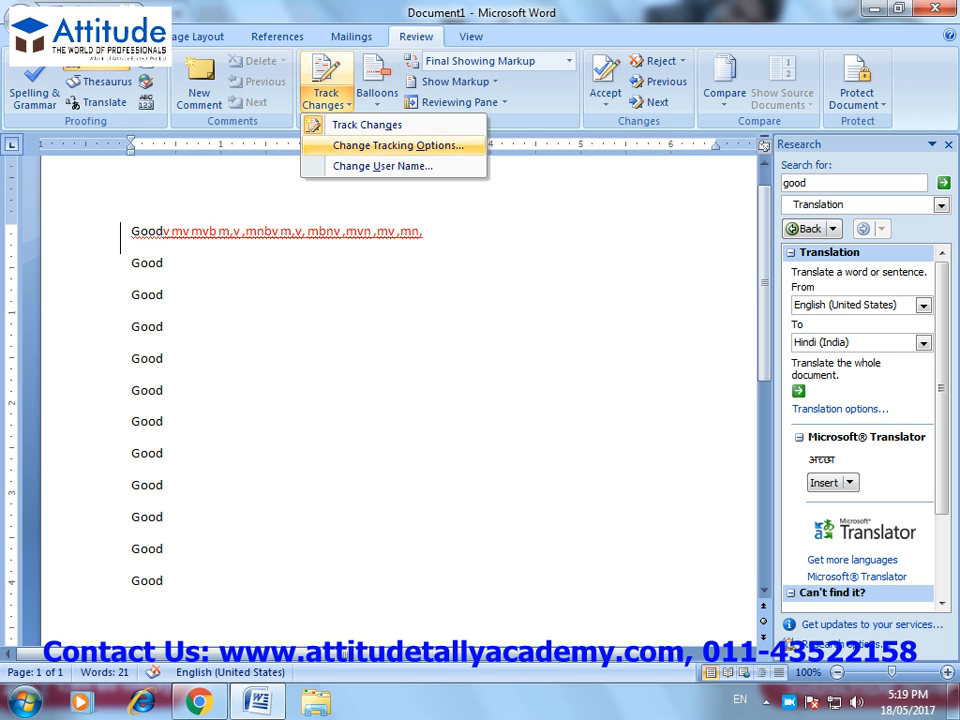
pyautogui.write('g jf jf k')
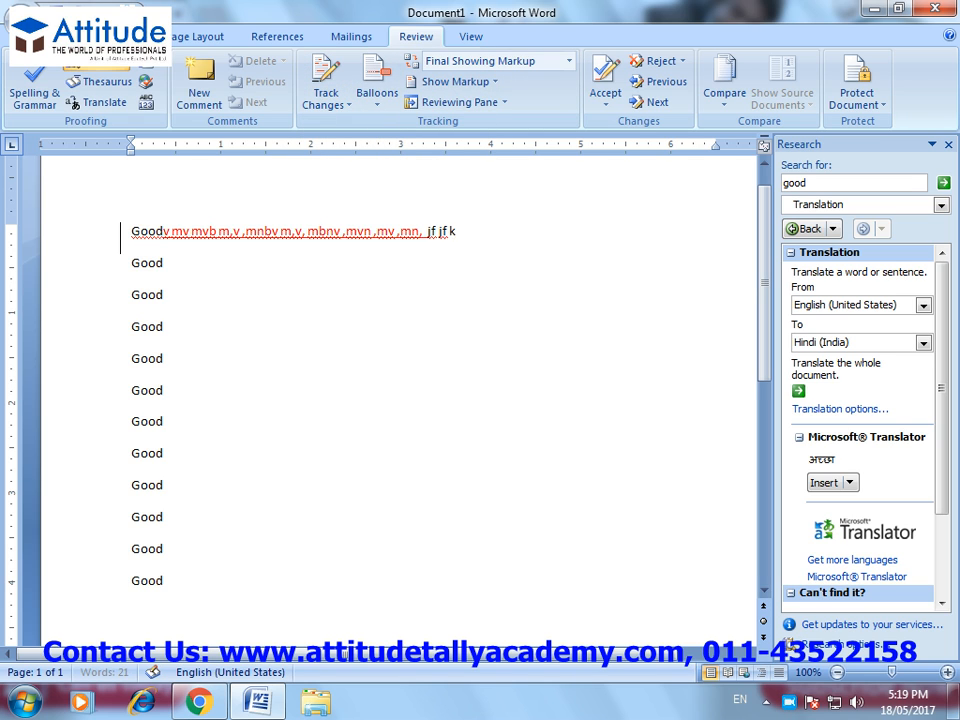
pyautogui.write('j kjhf kjh khjg jg j')
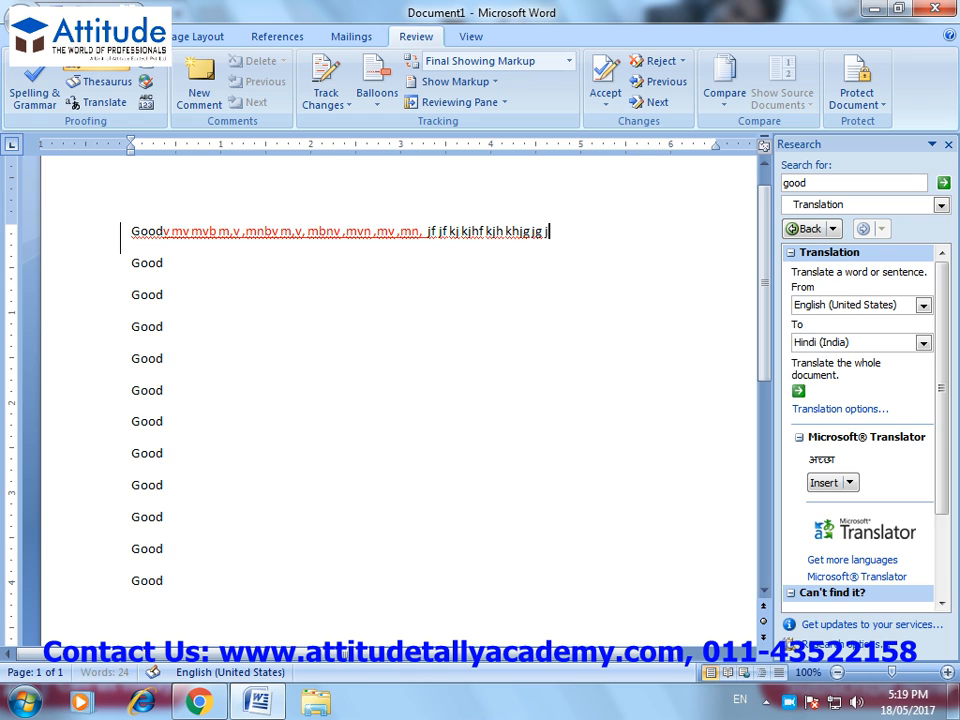
# Append "gkg jhg kjgh k" to the first line with Track Changes on and "fjkg jkgkj" with it off.
pyautogui.hotkey('ctrl', 'shift', 'e')
pyautogui.write('gkg jhg kjgh k')
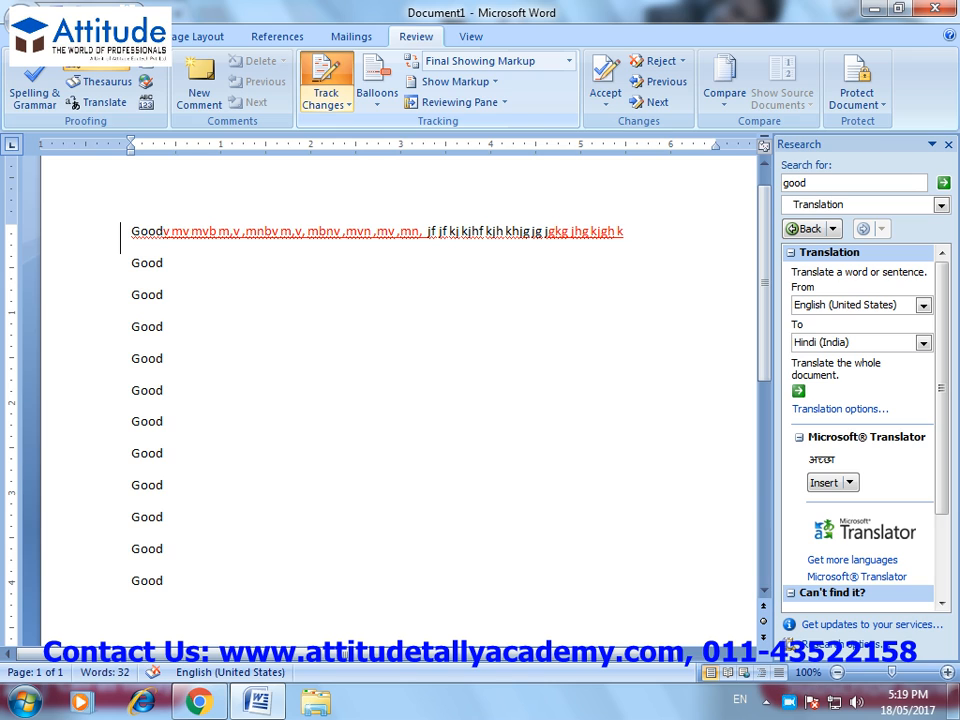
pyautogui.hotkey('ctrl', 'shift', 'e')
pyautogui.write('fjkg jkgkj')
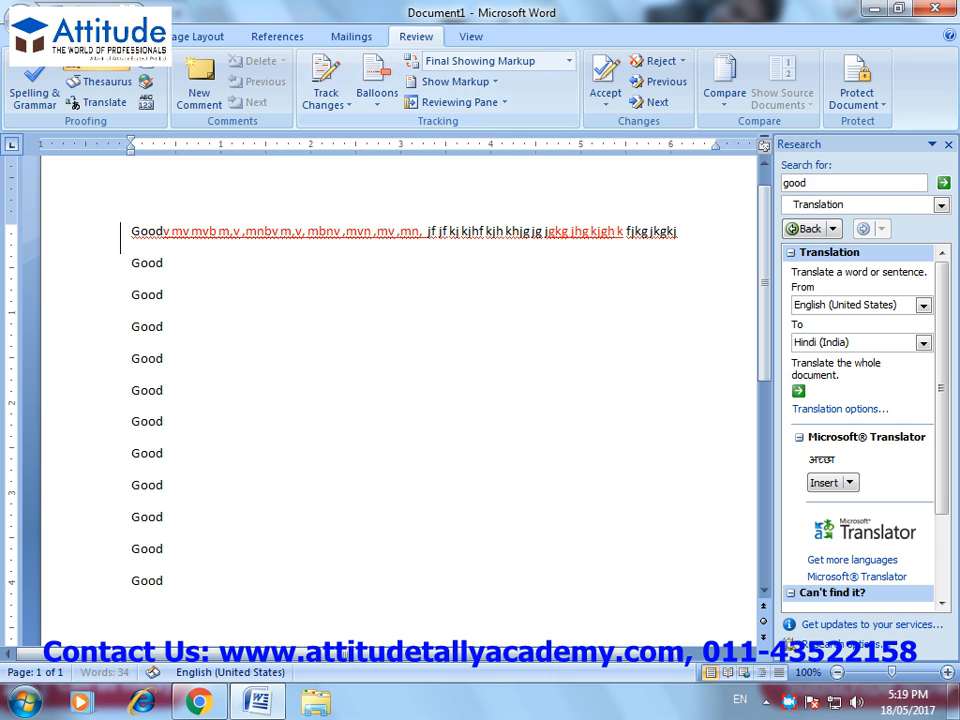
# Set the color of tracked insertions to Pink in the Track Changes options.
pyautogui.click(326, 105)
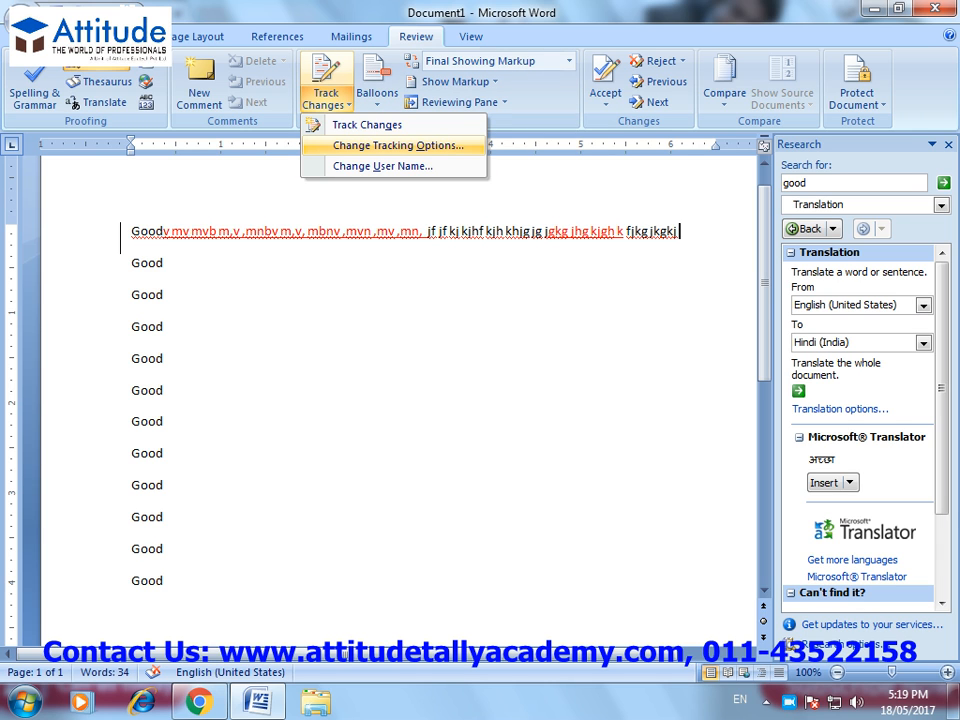
pyautogui.click(398, 145)
pyautogui.click(668, 92)
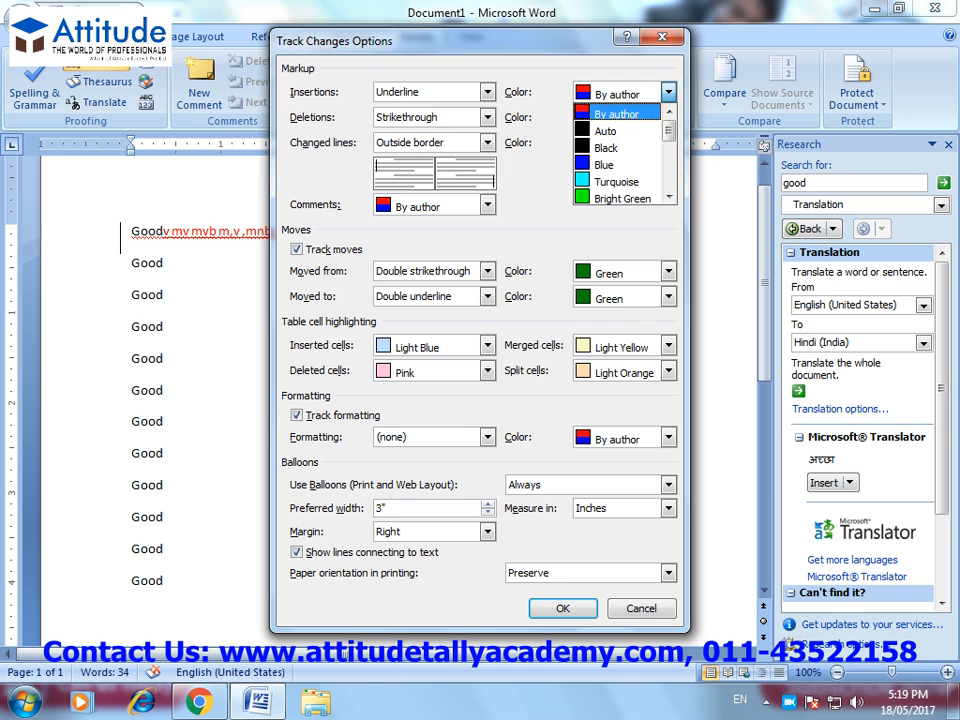
pyautogui.scroll(-1, 612, 163)
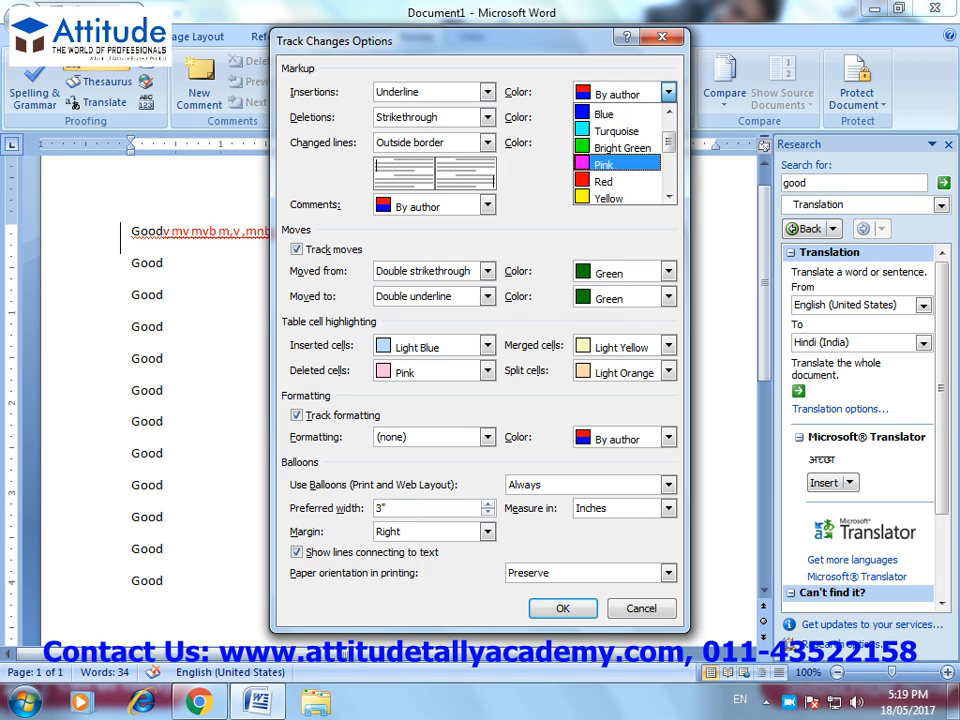
pyautogui.click(612, 163)
pyautogui.press('Return')
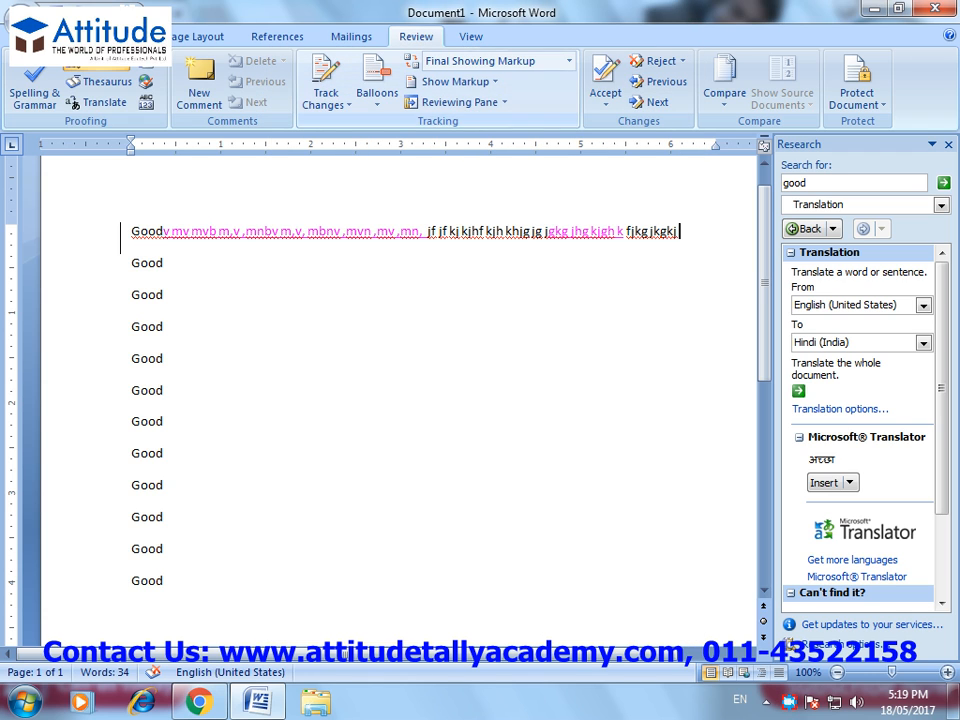
# Cycle the markup display through the final and original views back to Final Showing Markup, and briefly show the Reviewing Pane.
pyautogui.click(480, 61)
pyautogui.click(480, 97)
pyautogui.click(480, 61)
pyautogui.click(489, 113)
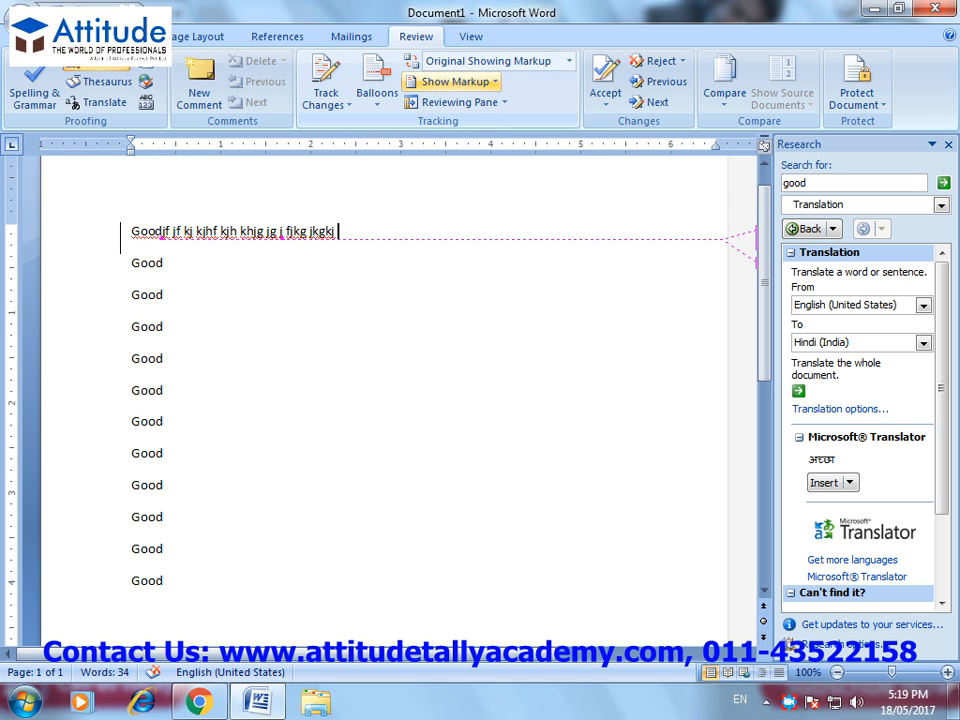
pyautogui.click(490, 61)
pyautogui.click(480, 129)
pyautogui.click(490, 61)
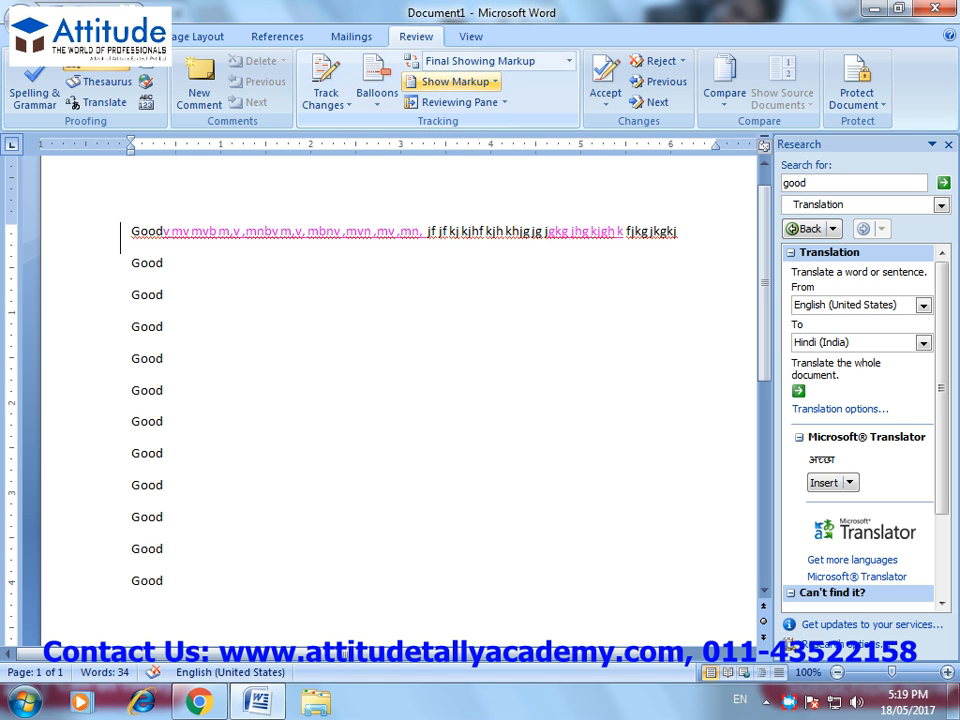
pyautogui.click(455, 102)
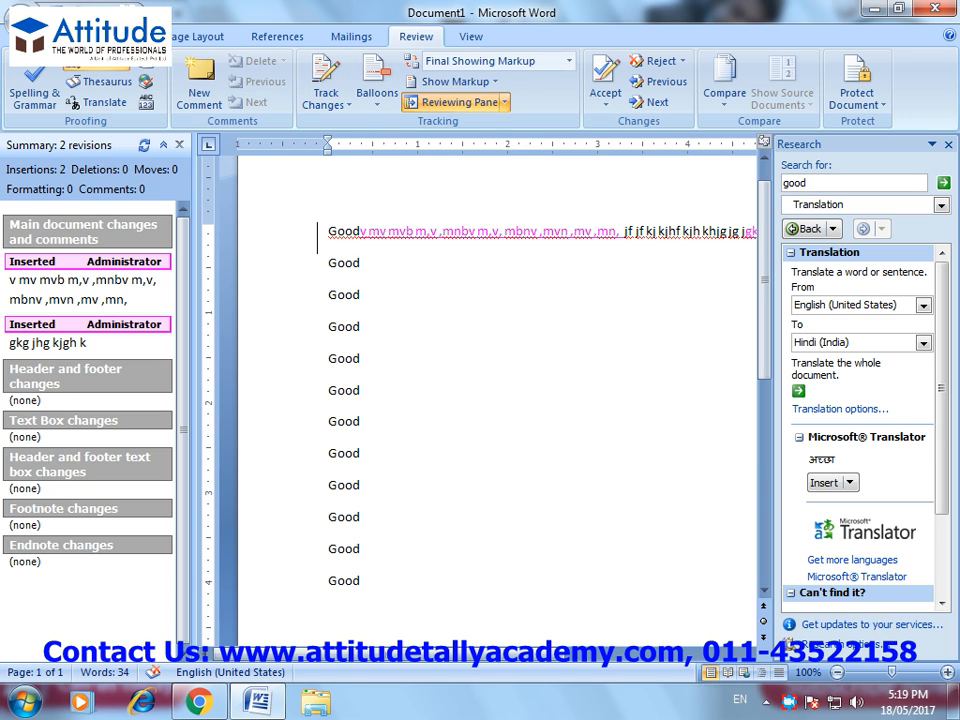
pyautogui.click(455, 102)
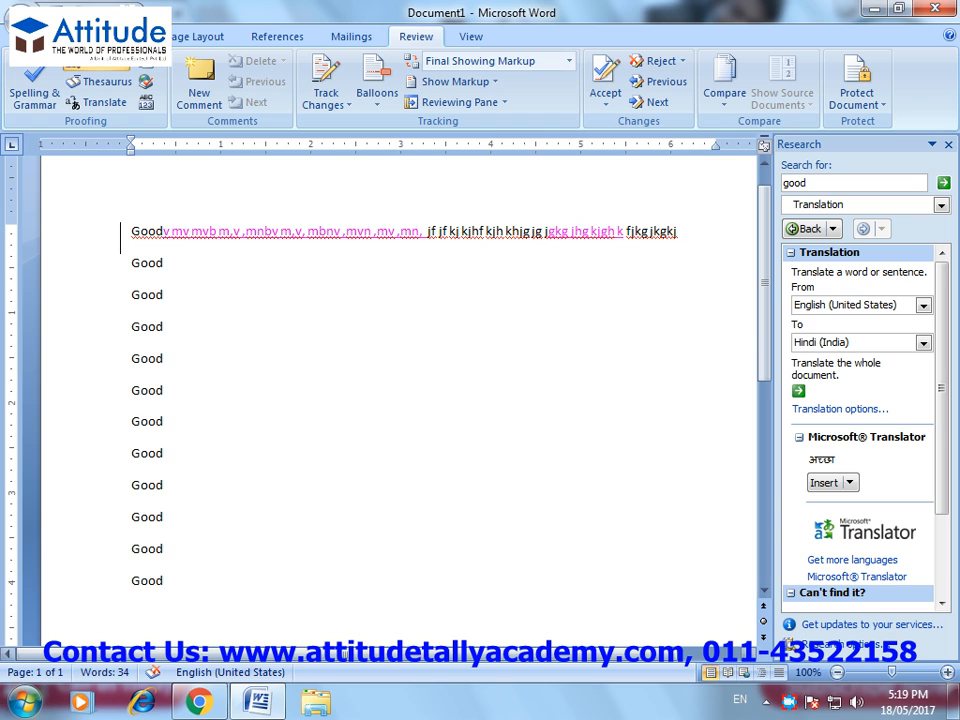
# Move forward and back between the two tracked insertions in the first line, continuing the search from the document's beginning.
pyautogui.click(605, 72)
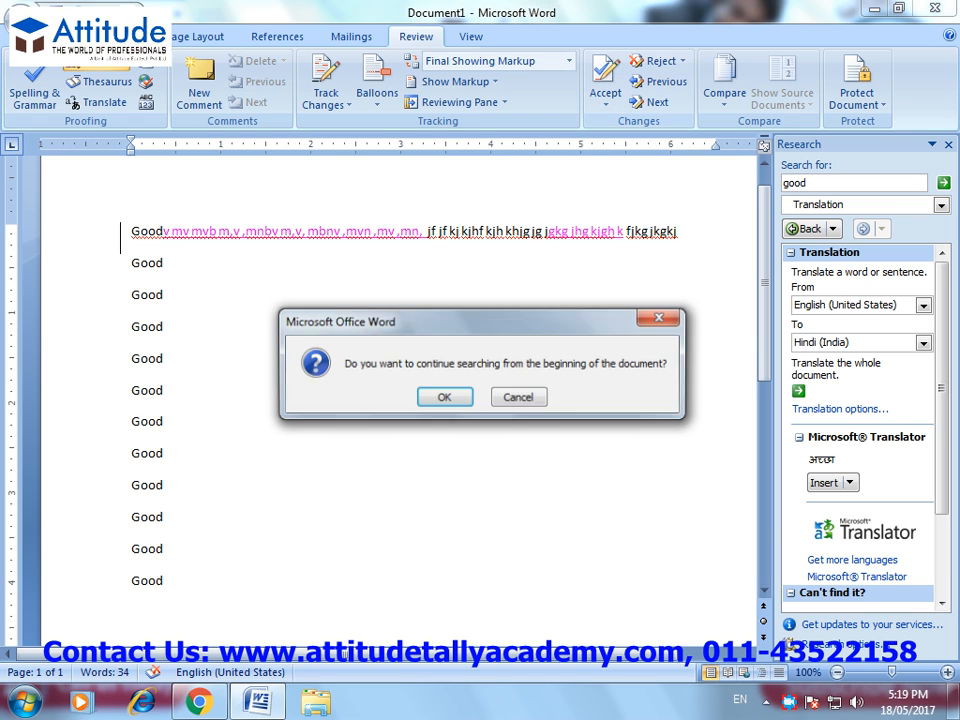
pyautogui.click(444, 397)
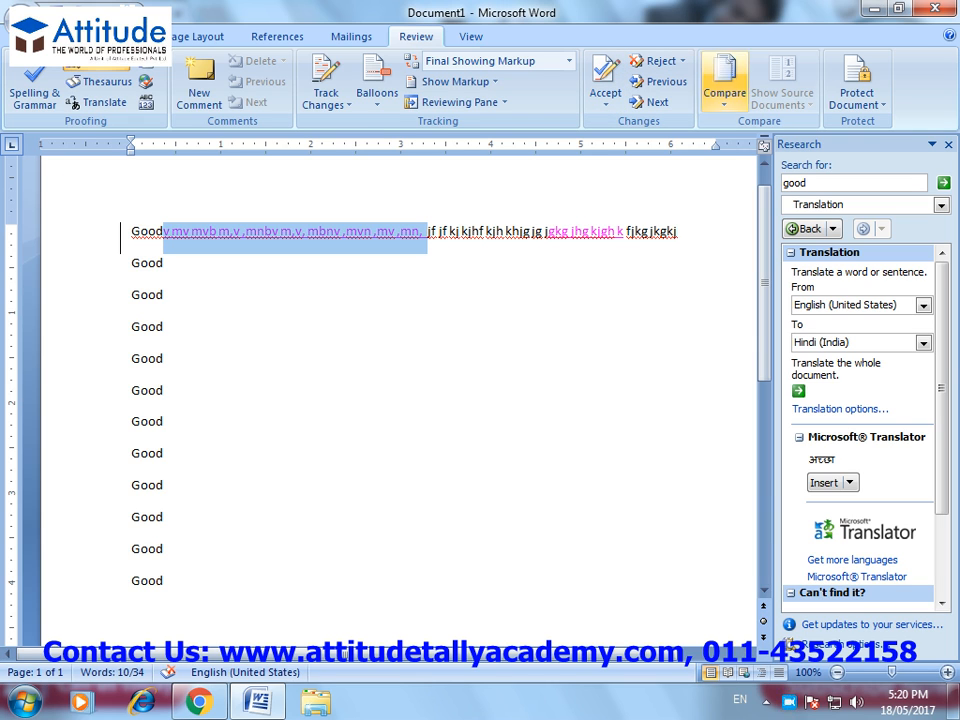
pyautogui.click(657, 102)
pyautogui.press('super')
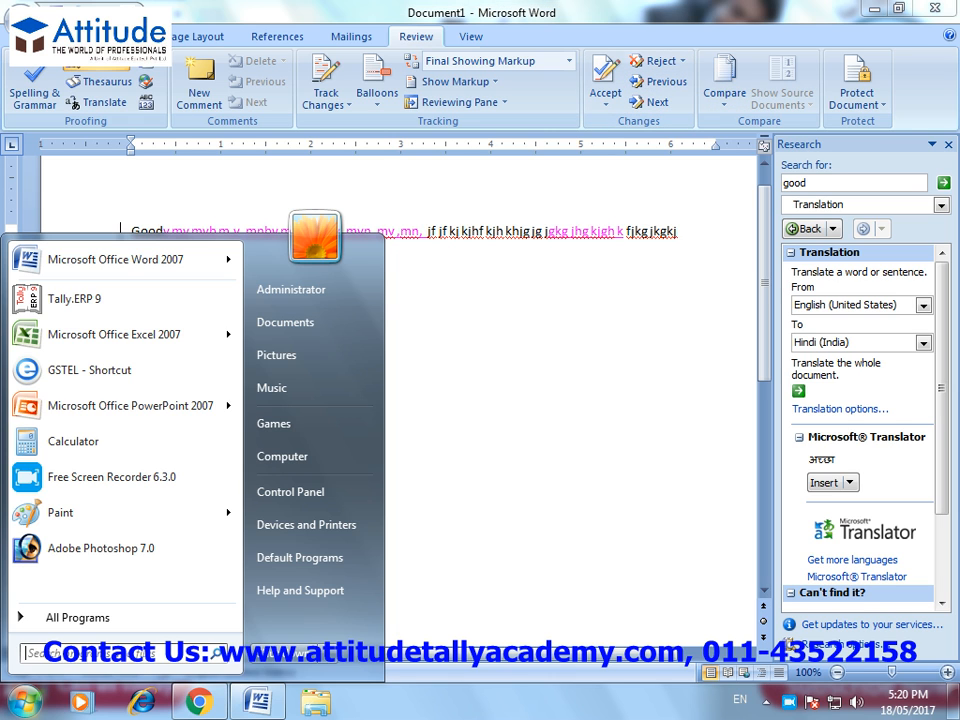
pyautogui.press('Escape')
pyautogui.click(657, 81)
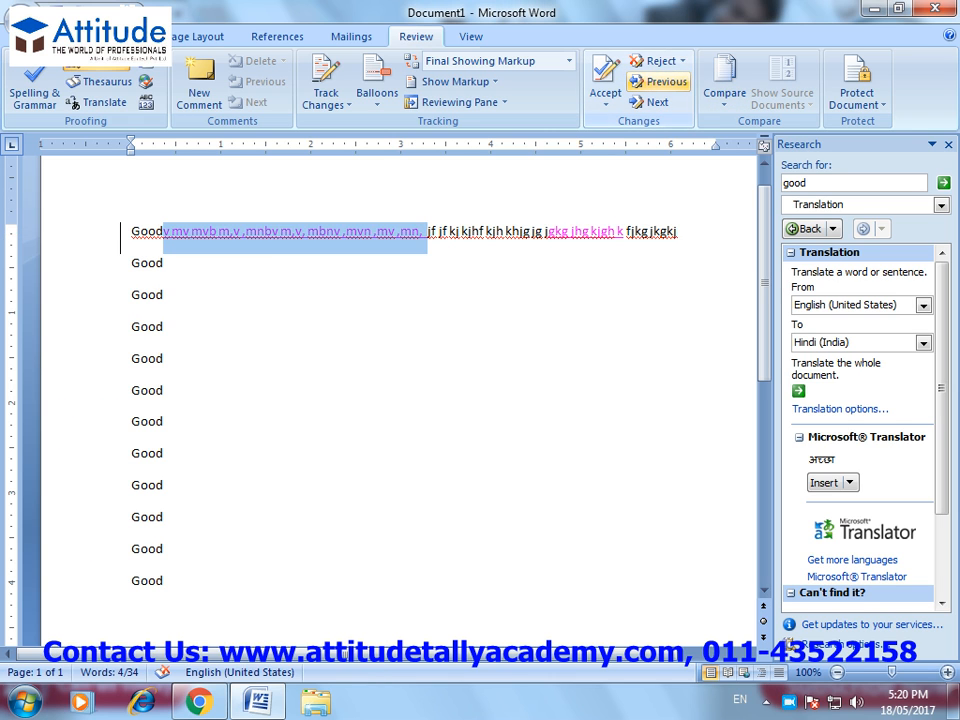
# Reject both tracked insertions in the first line and delete all the remaining document text.
pyautogui.click(656, 60)
pyautogui.click(656, 60)
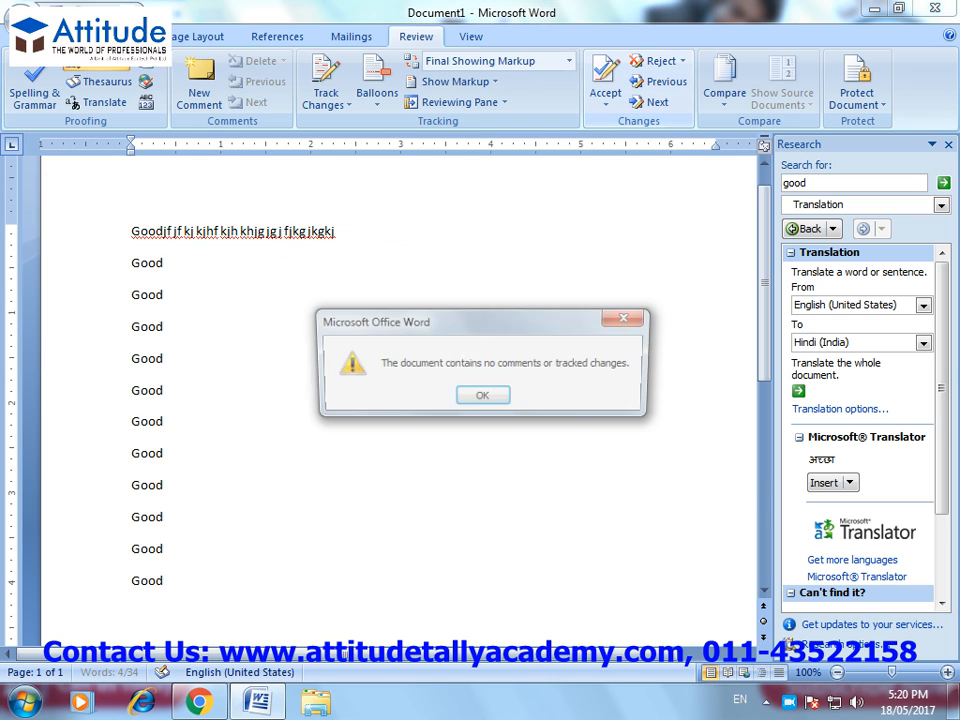
pyautogui.press('Return')
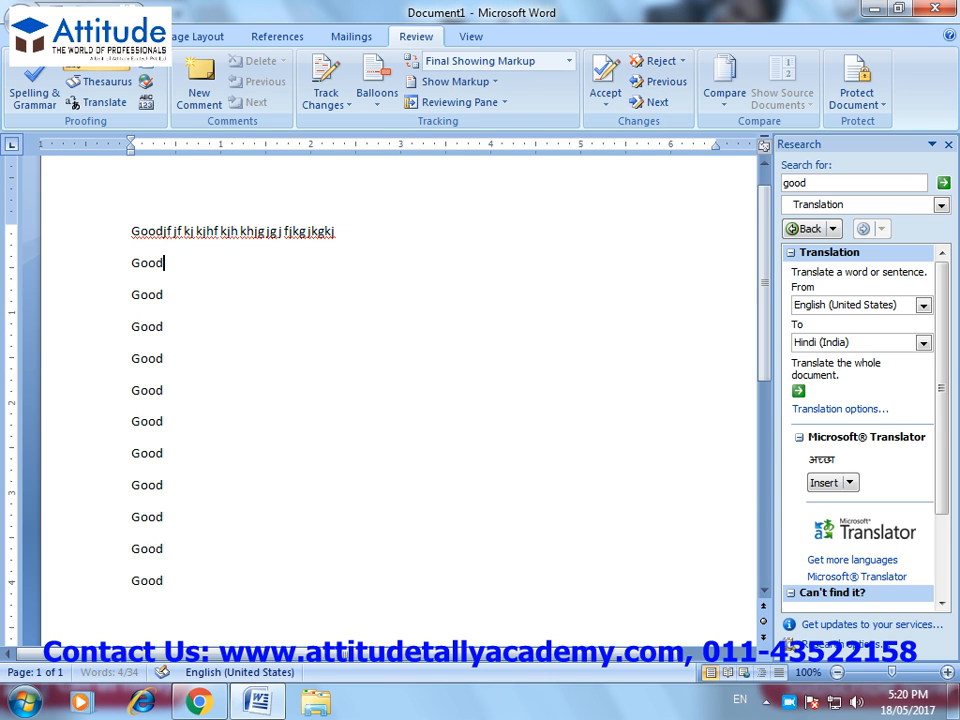
pyautogui.moveTo(172, 582); pyautogui.dragTo(129, 231)
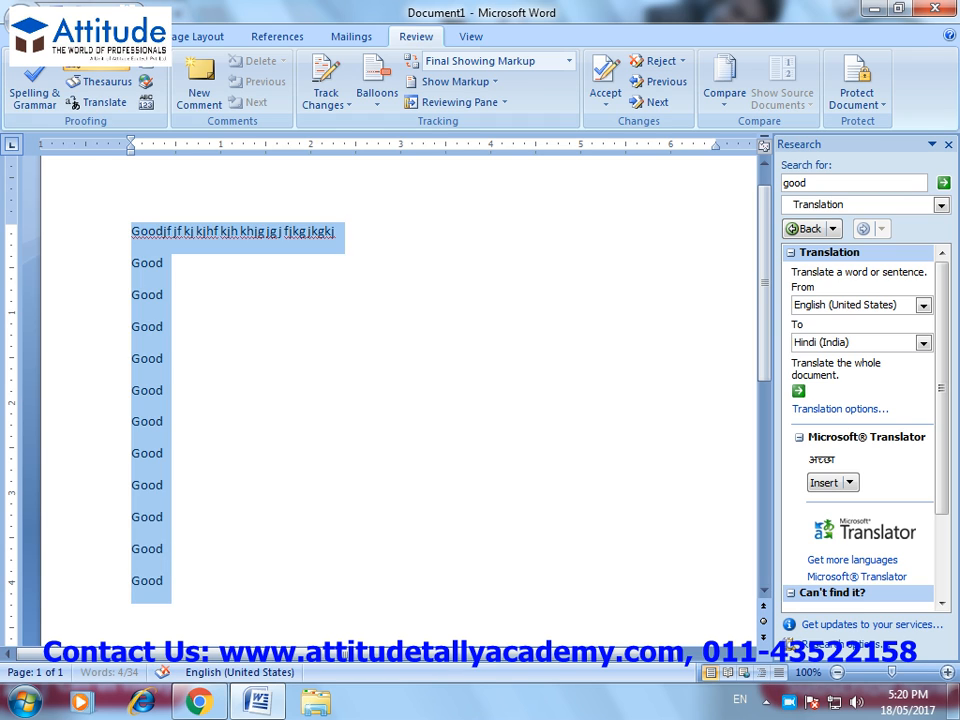
pyautogui.press('Delete')
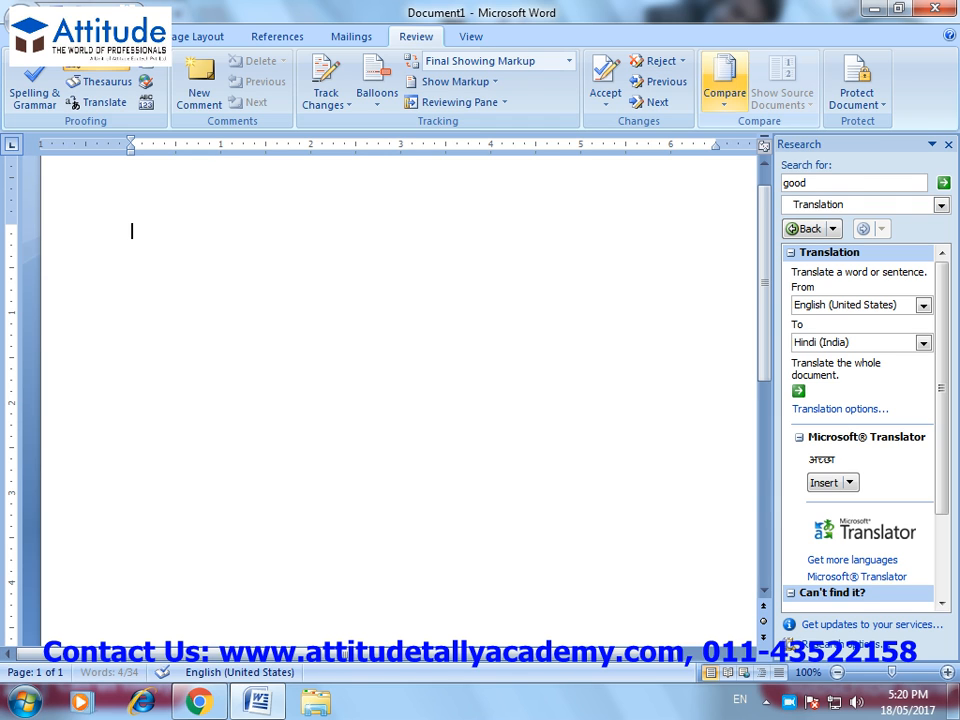
# Start a comparison of two documents with "Home Menu" as the original document.
pyautogui.click(724, 90)
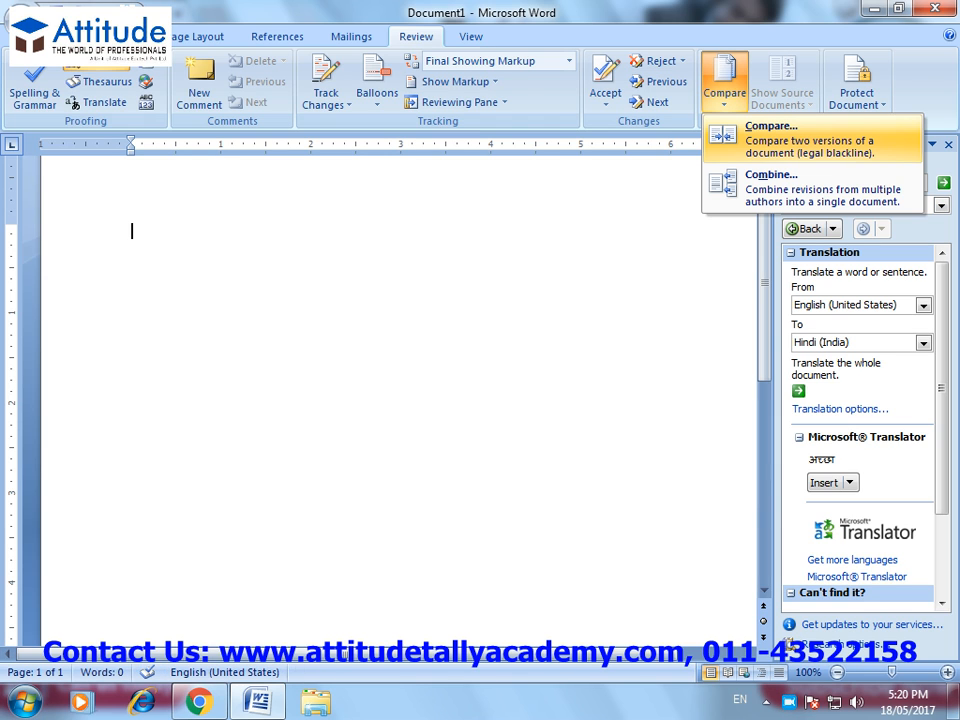
pyautogui.click(770, 132)
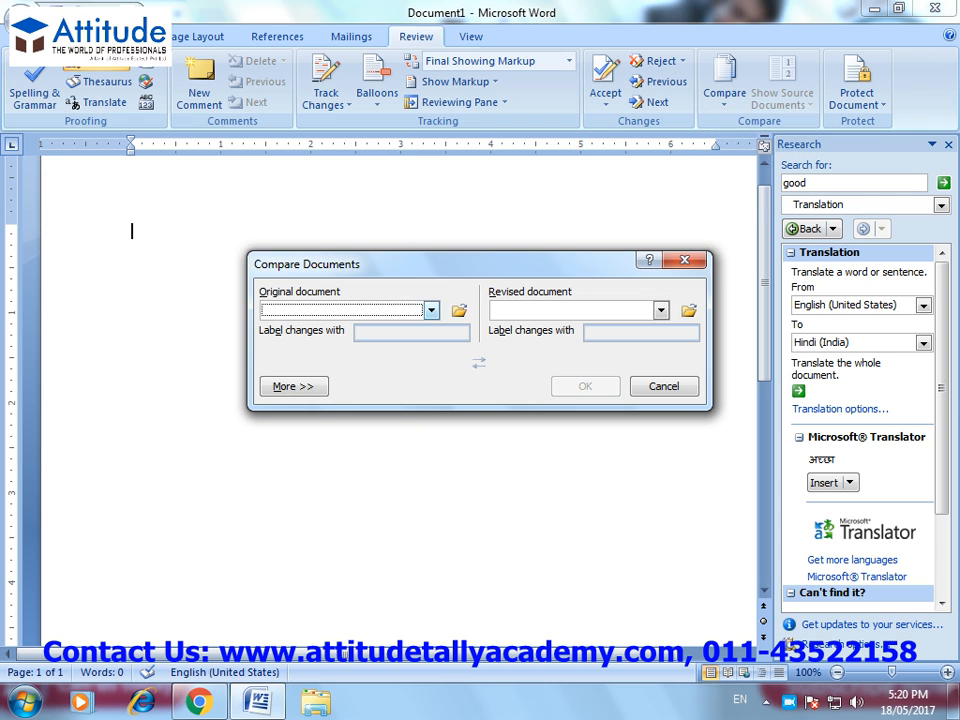
pyautogui.click(431, 310)
pyautogui.scroll(-1, 310, 340)
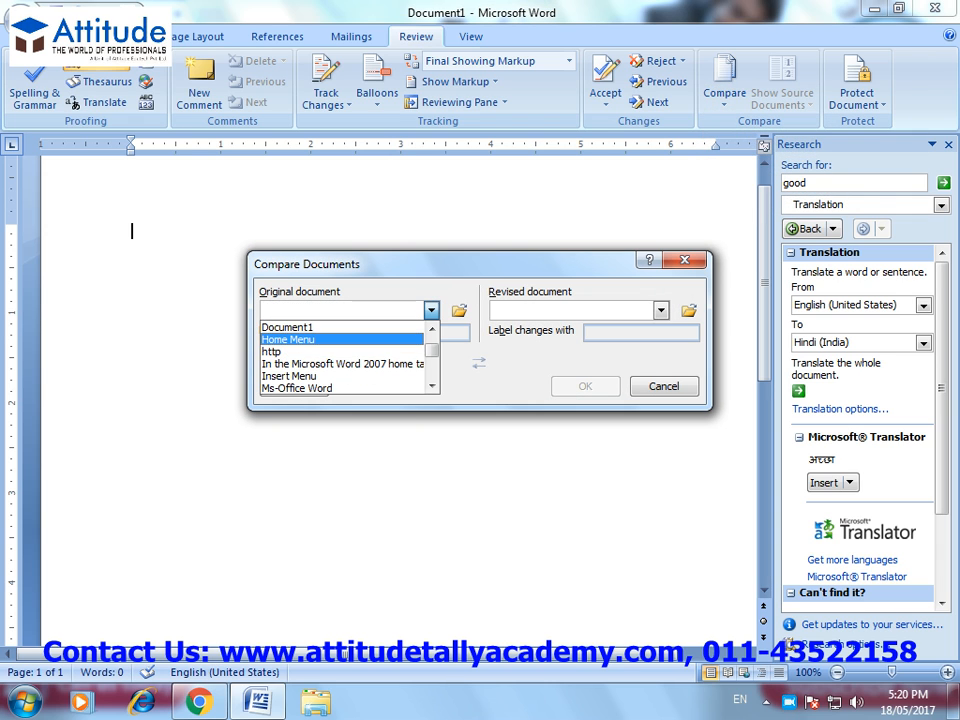
pyautogui.click(290, 339)
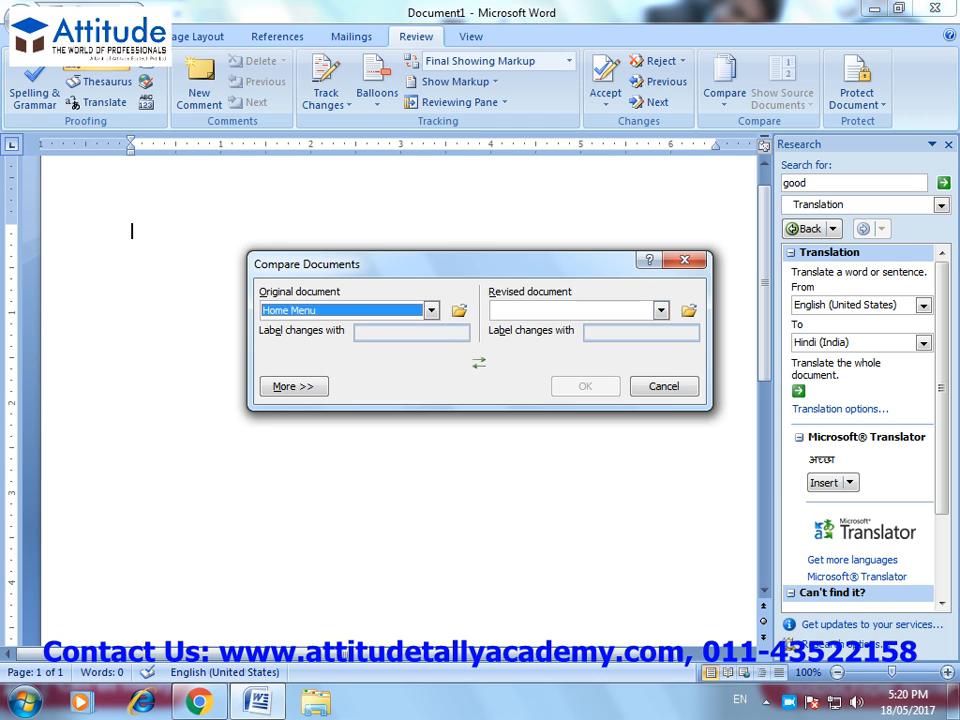
# Try to use a document saved on the desktop as the revised document for the comparison.
pyautogui.click(660, 310)
pyautogui.scroll(-1, 570, 355)
pyautogui.scroll(-2, 570, 357)
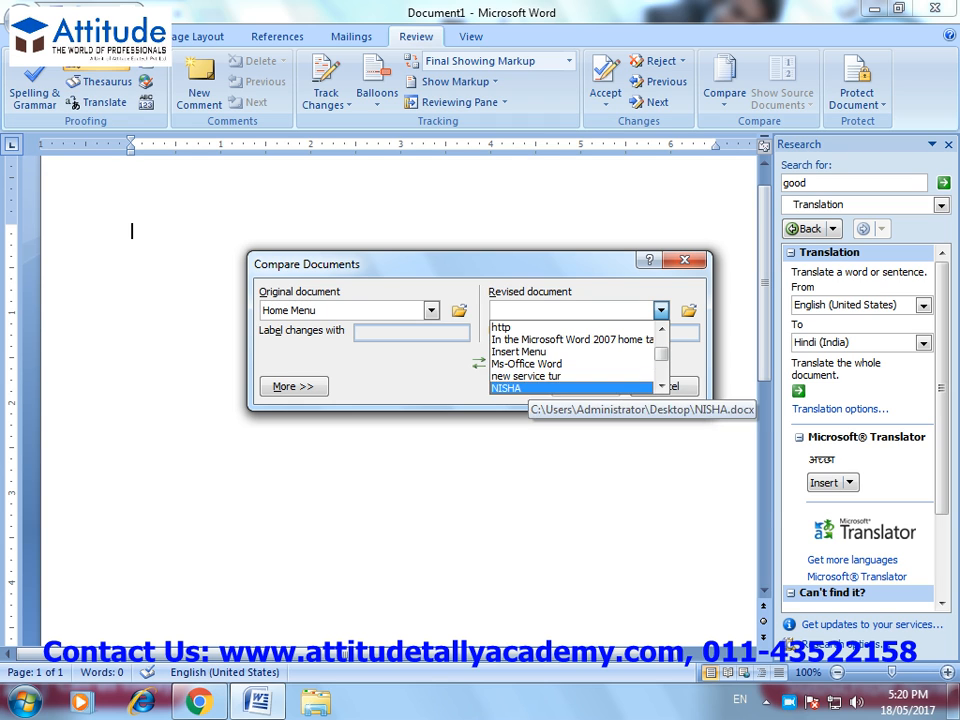
pyautogui.click(510, 388)
pyautogui.click(482, 396)
# Choose "review and view menu" as the revised document and run the comparison.
pyautogui.click(660, 310)
pyautogui.scroll(-2, 570, 357)
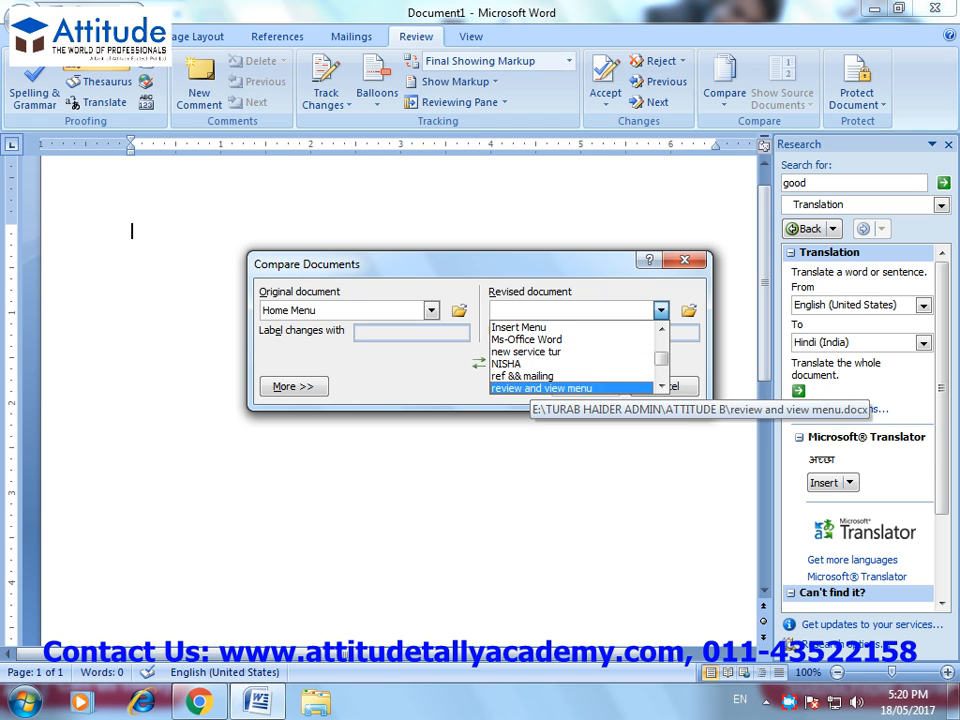
pyautogui.click(540, 388)
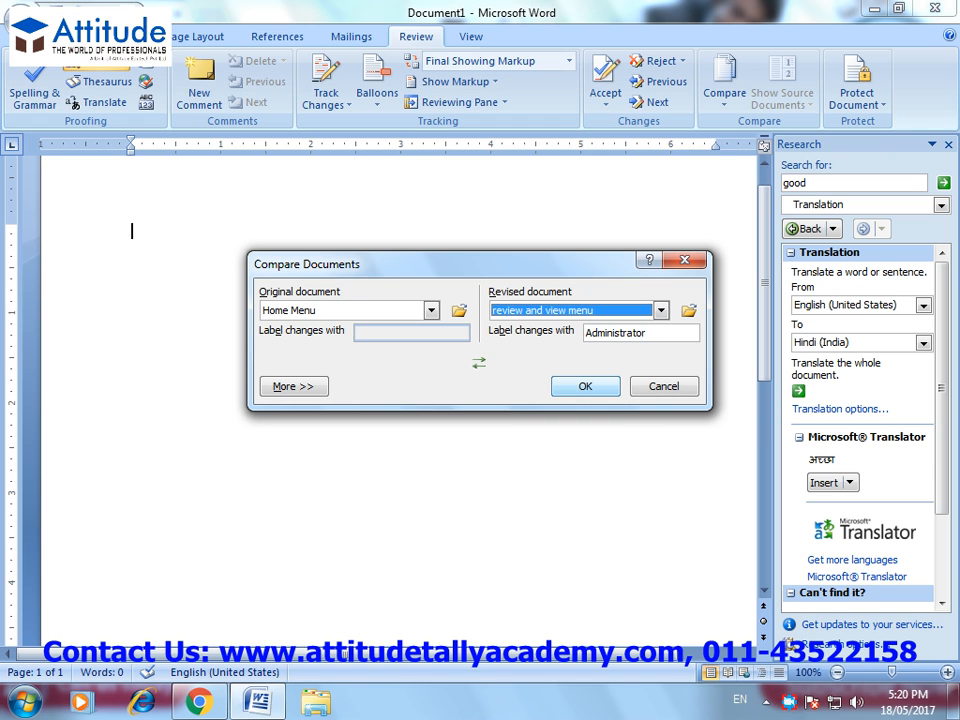
pyautogui.press('Return')
pyautogui.press('Left')
pyautogui.press('Return')
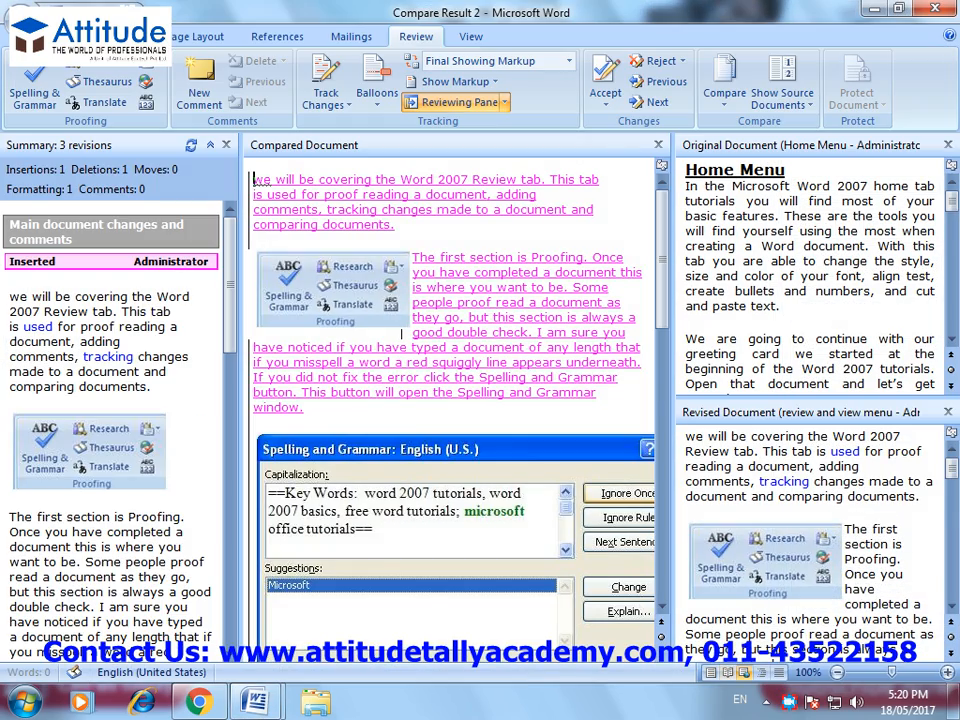
# Examine the compared document, showing only the original source, only the revised source, and both sources beside it.
pyautogui.scroll(-20, 401, 333)
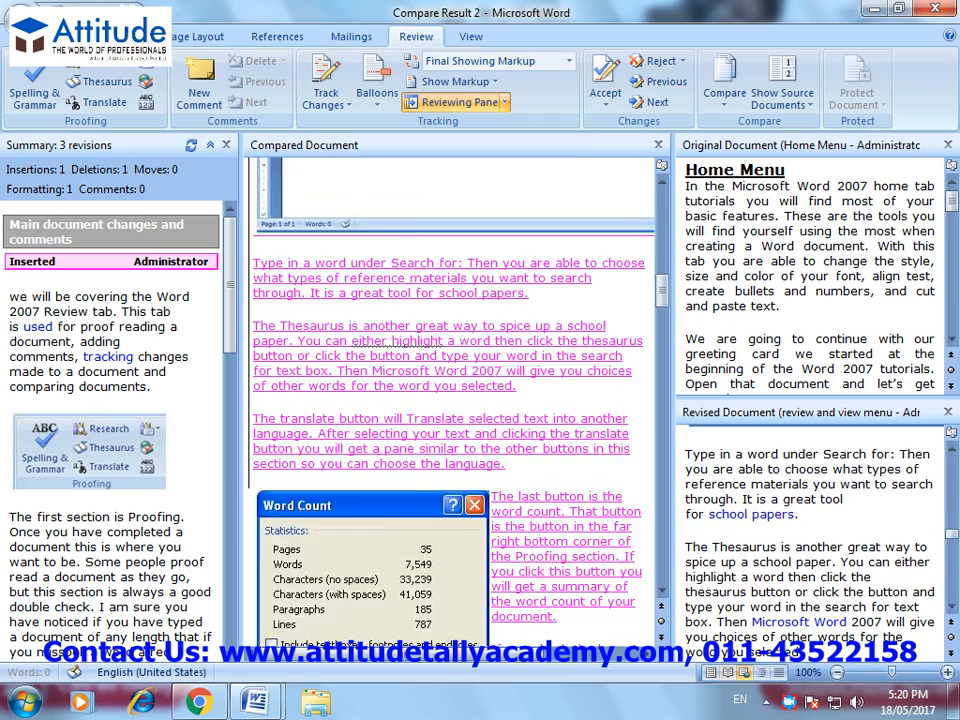
pyautogui.scroll(-15, 401, 333)
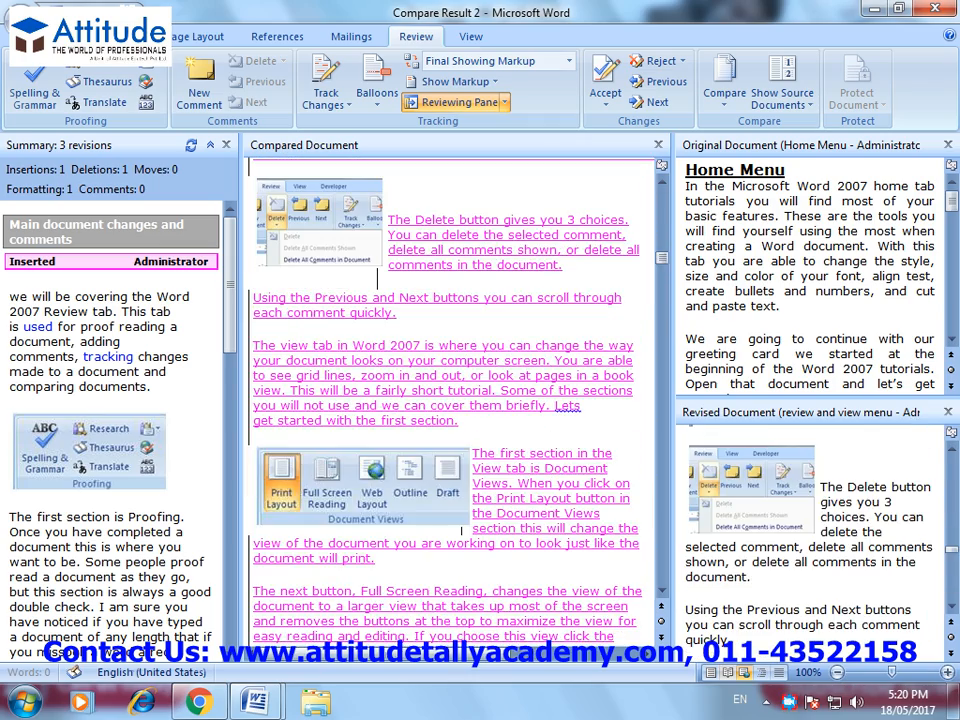
pyautogui.scroll(-10, 455, 400)
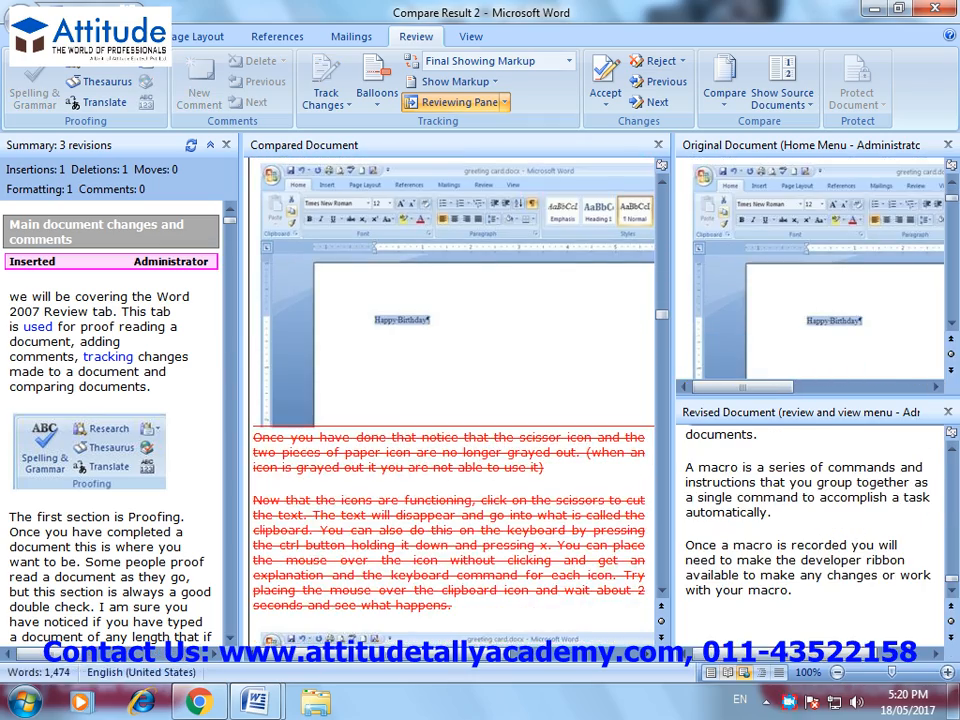
pyautogui.click(782, 95)
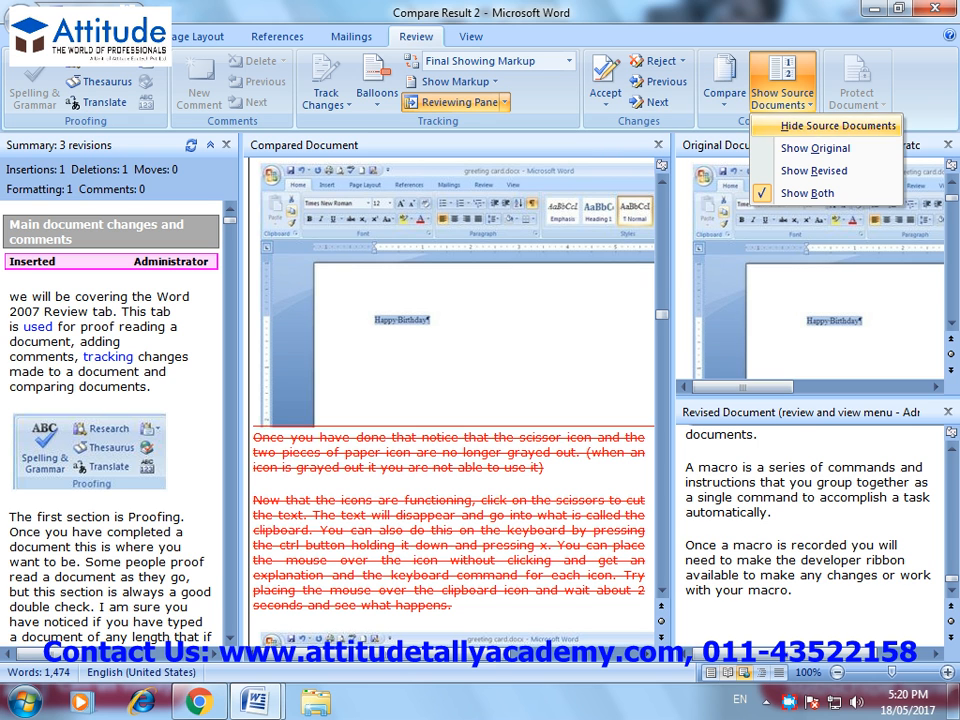
pyautogui.click(815, 148)
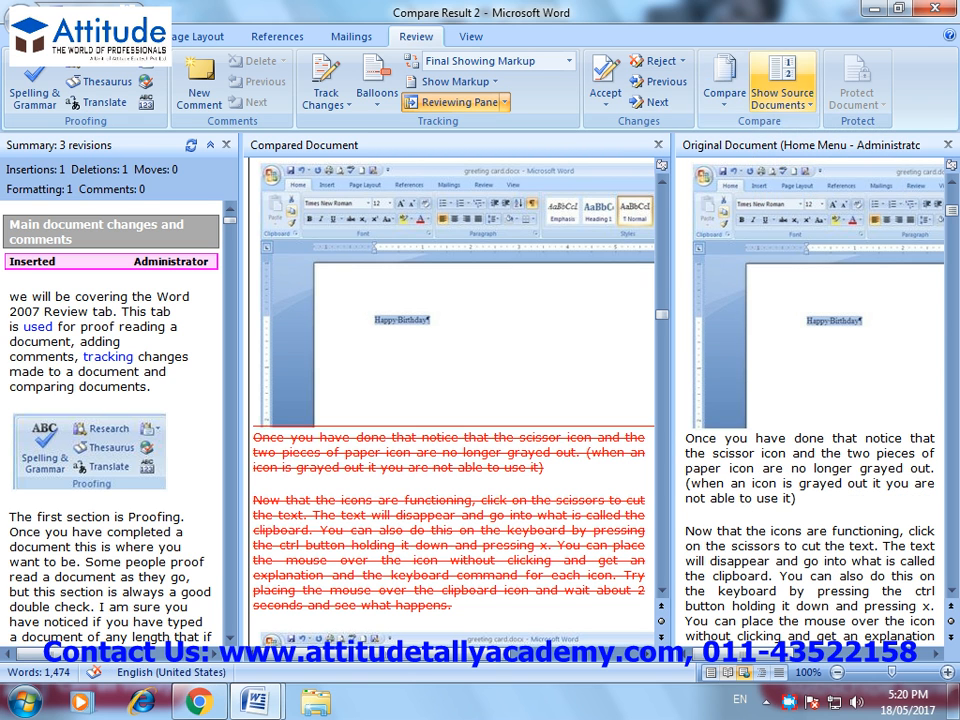
pyautogui.click(782, 95)
pyautogui.click(815, 171)
pyautogui.click(782, 95)
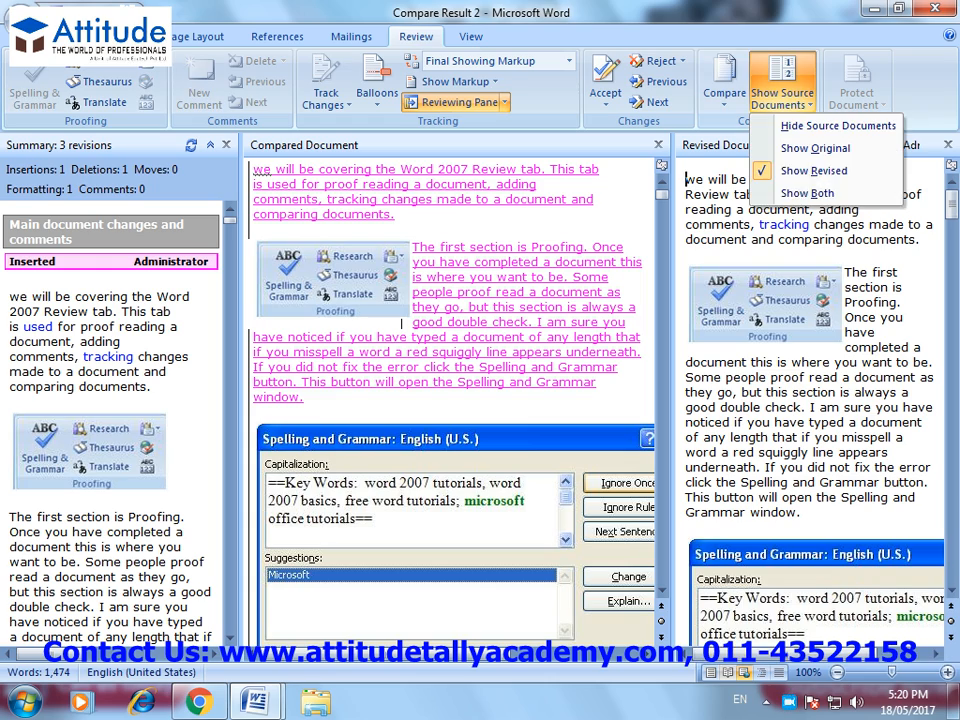
pyautogui.click(808, 193)
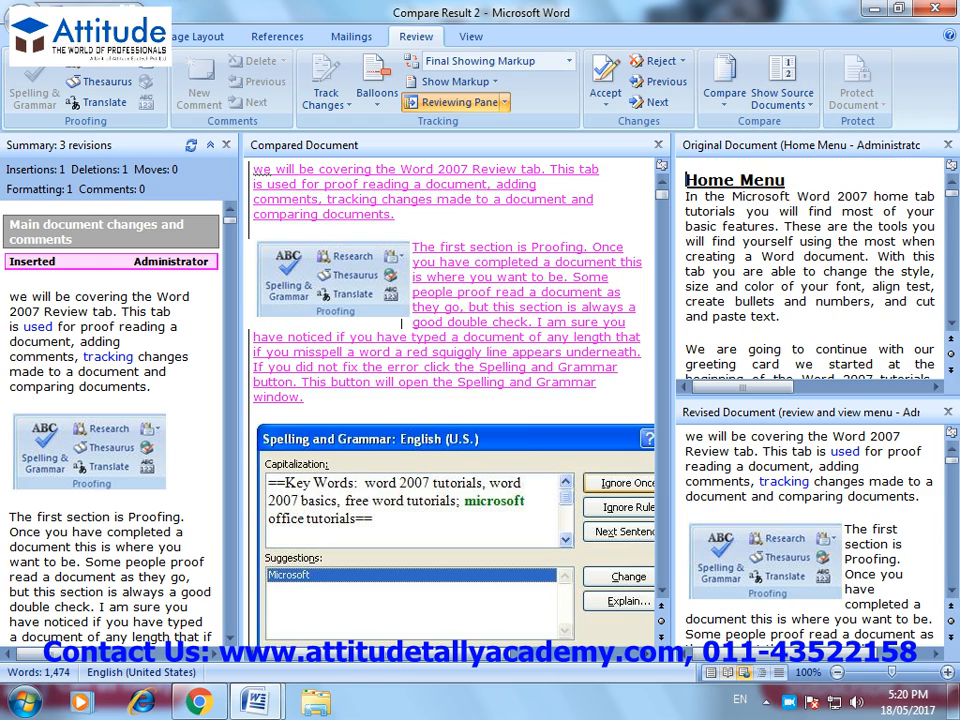
pyautogui.scroll(-15, 401, 322)
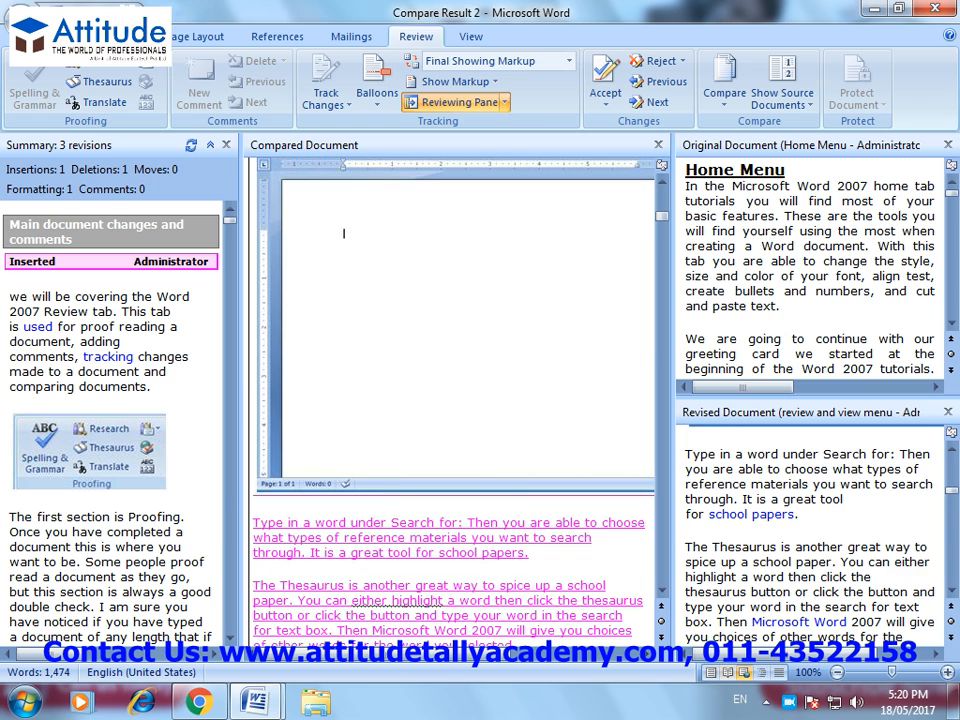
# Close the comparison result without saving it and enter "Gfjgf f k" in the blank document.
pyautogui.click(935, 8)
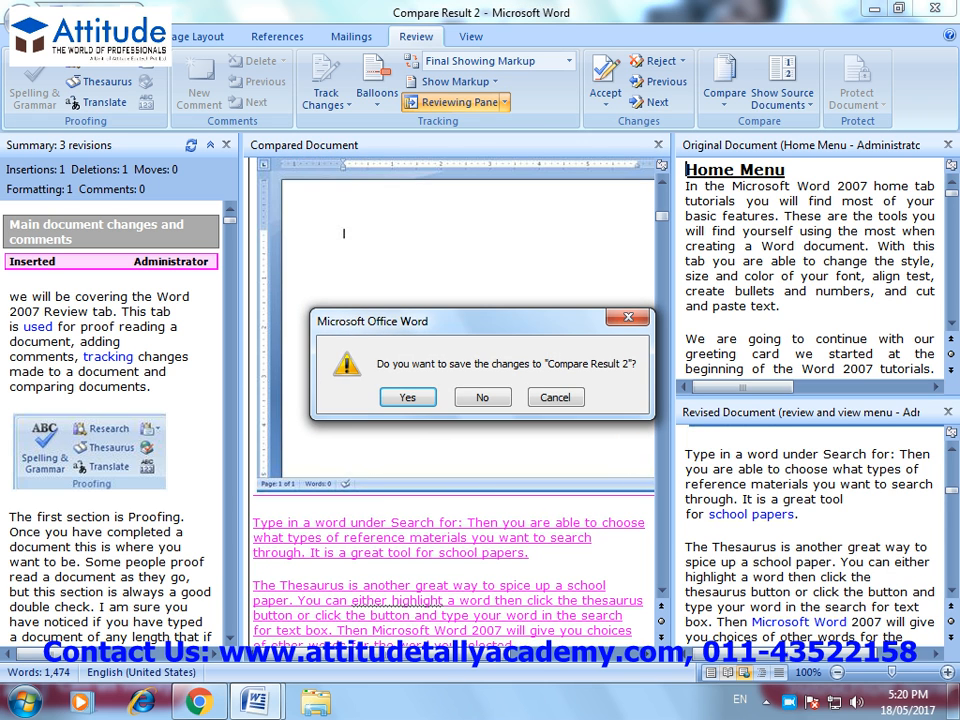
pyautogui.click(482, 397)
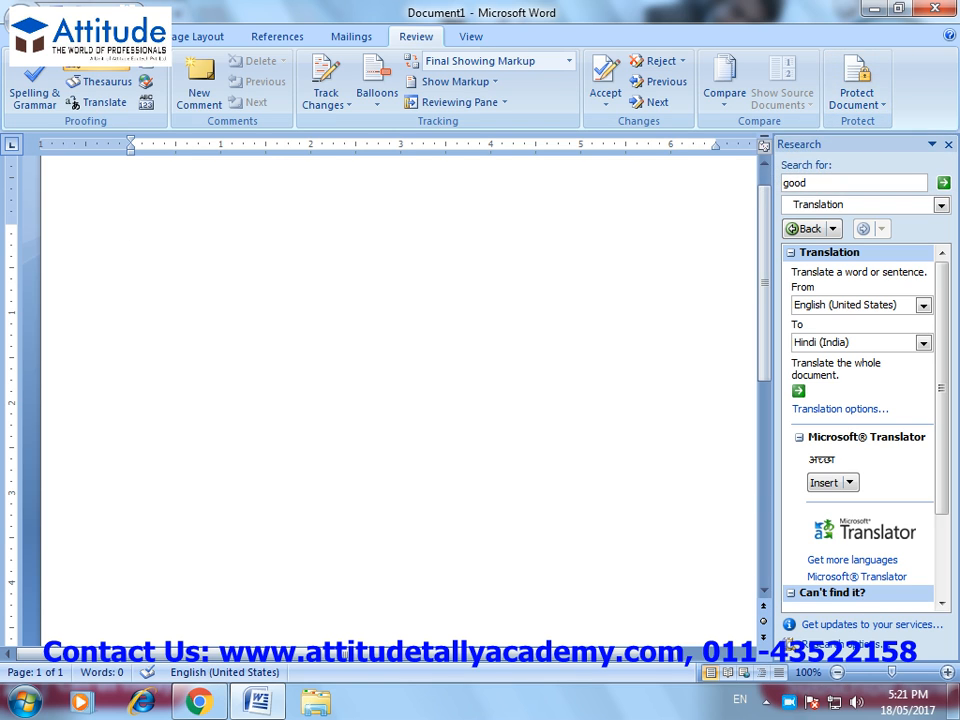
pyautogui.write('Gfjgf f k')
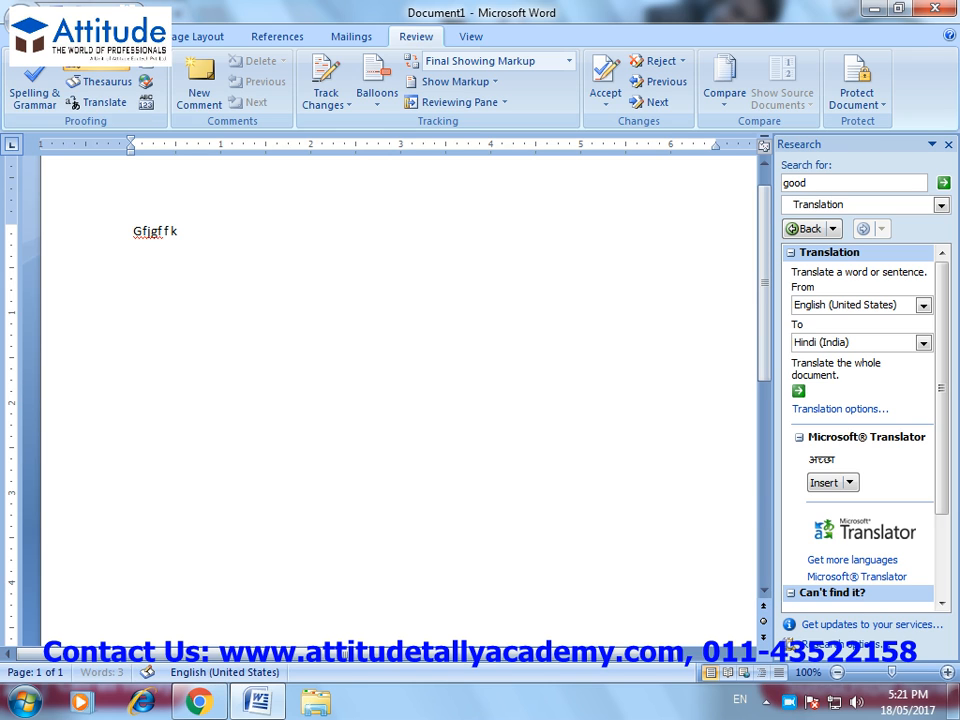
# Extend the sample text with "g khjg kgh khjg kg" and restrict the document's editing to Filling in forms.
pyautogui.write(' g khjg kgh khjg kg')
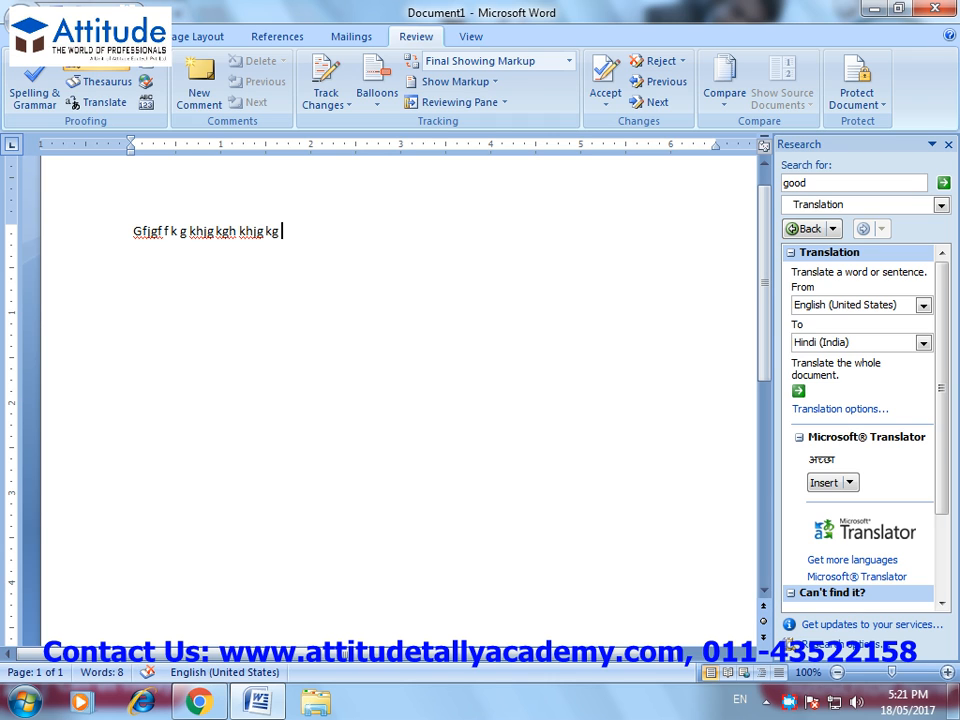
pyautogui.click(857, 95)
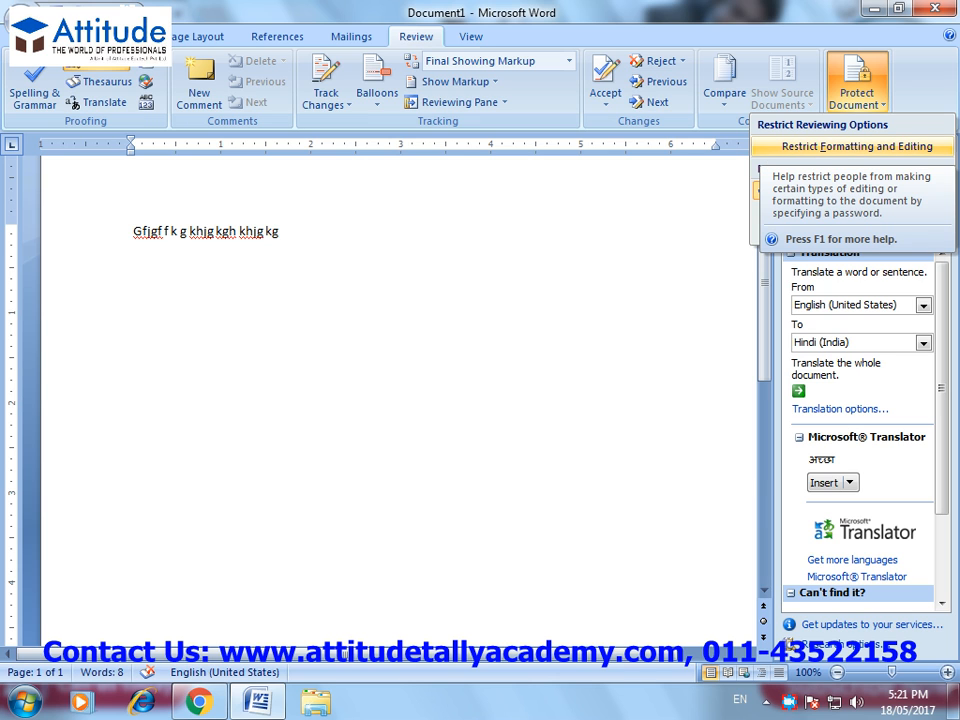
pyautogui.click(857, 146)
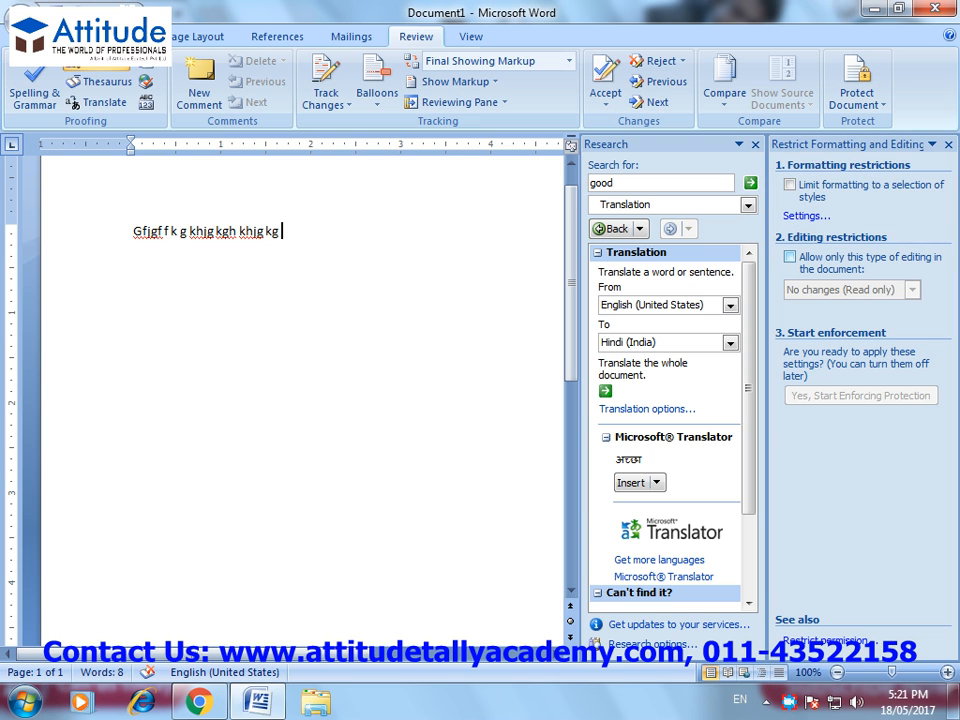
pyautogui.click(790, 257)
pyautogui.click(912, 290)
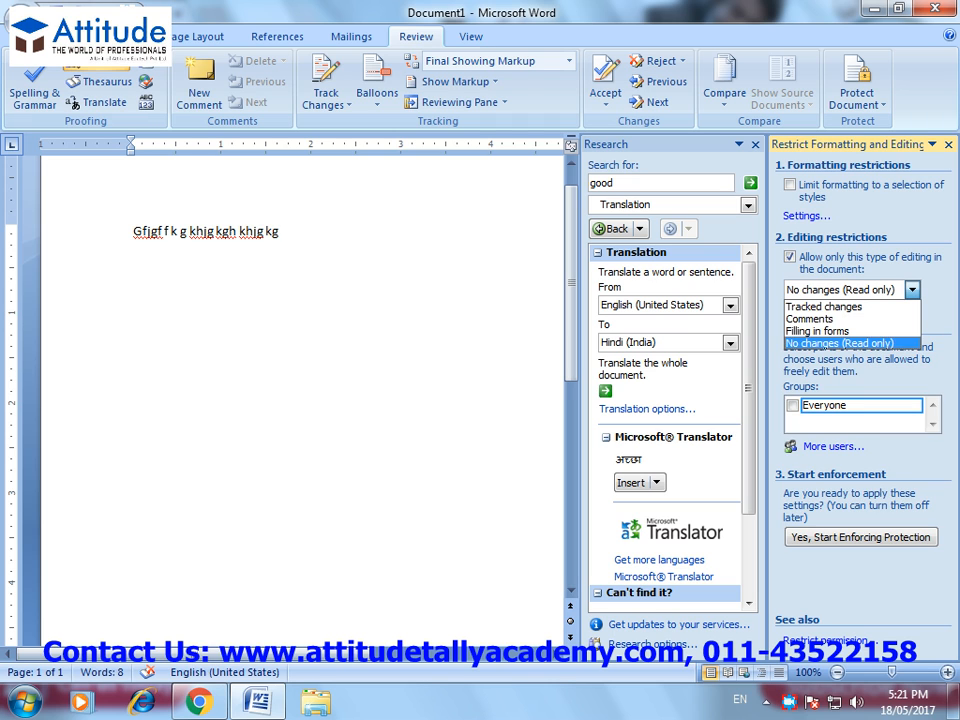
pyautogui.click(817, 330)
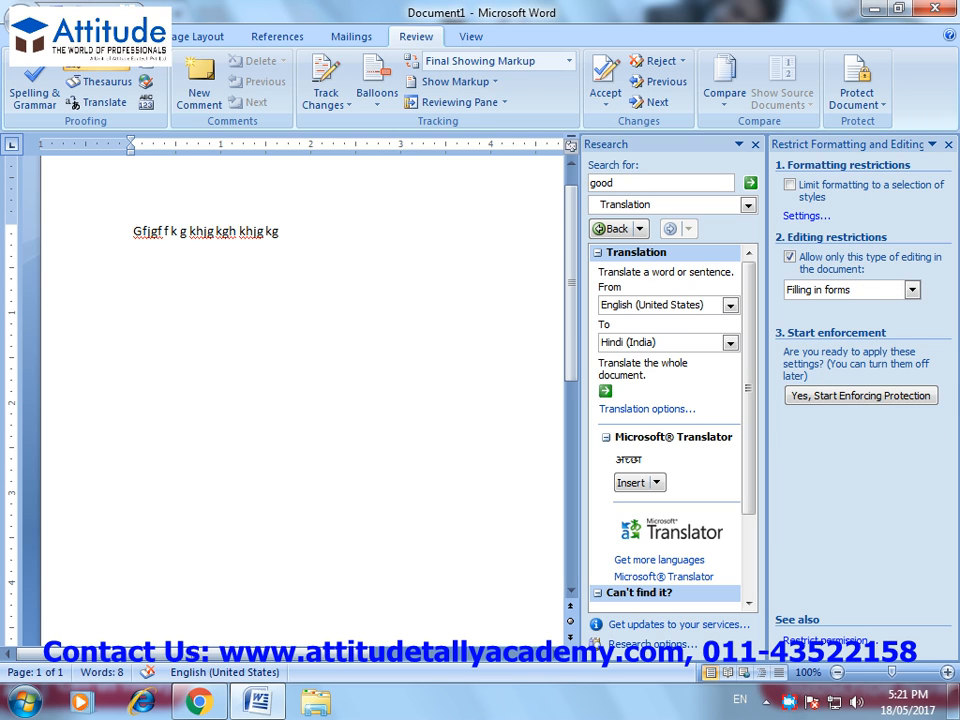
# Start enforcing the editing restriction with a protection password and close the Research pane.
pyautogui.click(861, 396)
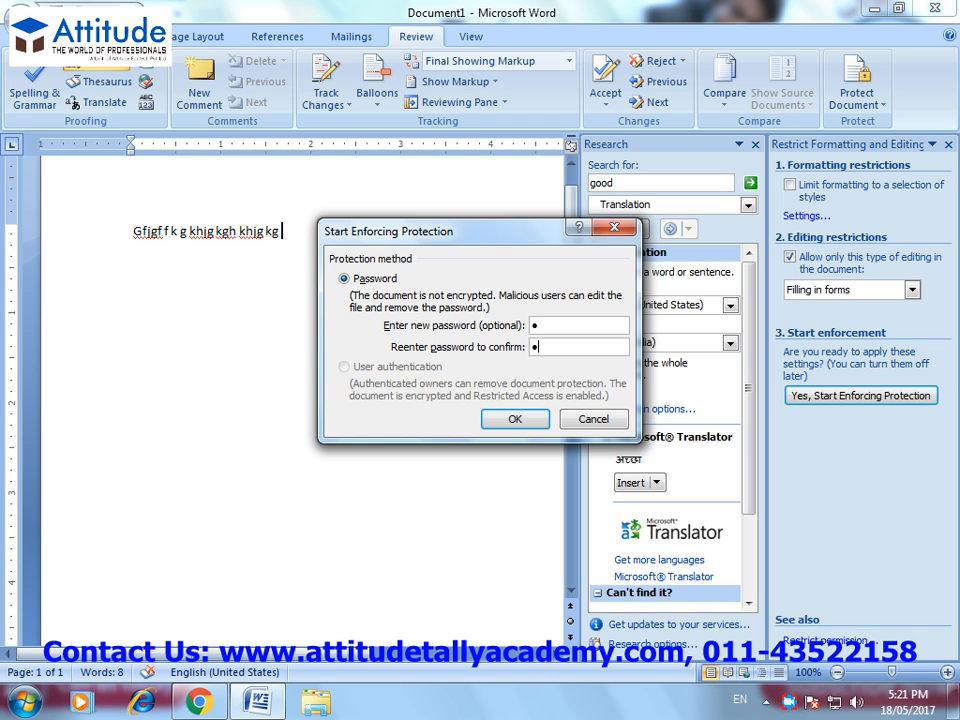
pyautogui.press('Return')
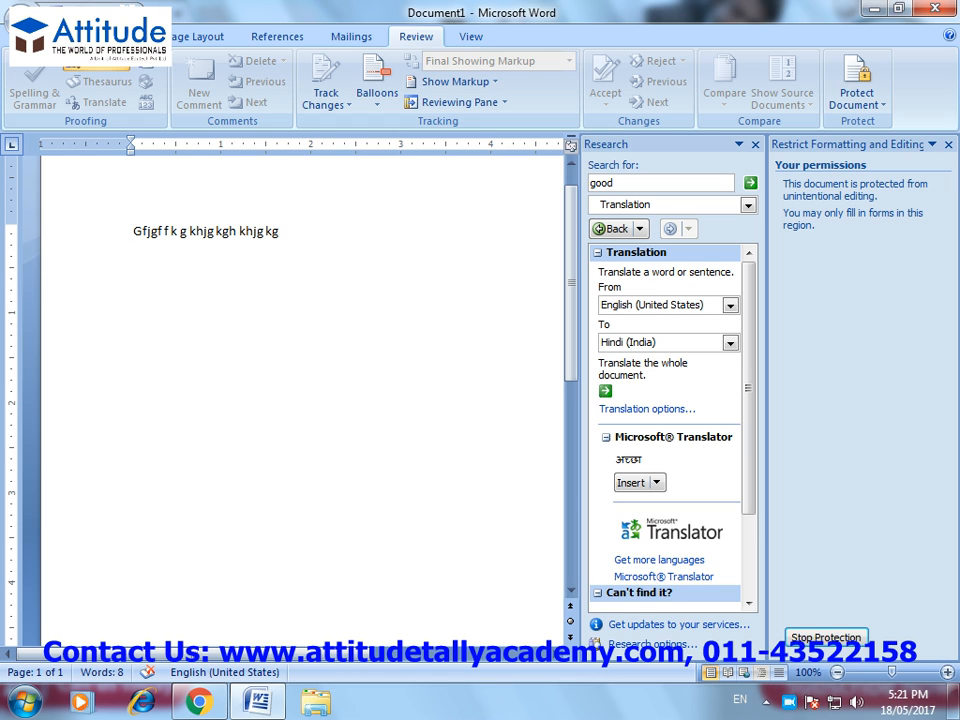
pyautogui.click(755, 145)
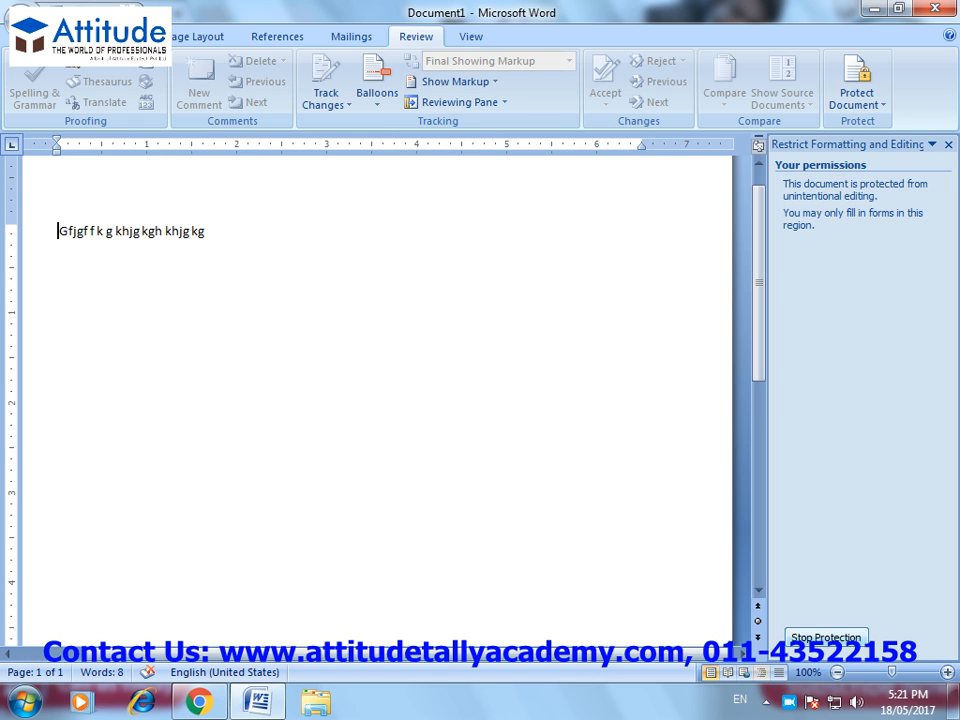
# Stop the document protection by entering its password and insert "Ggkjg kg g kjh gk" before the existing text.
pyautogui.click(827, 637)
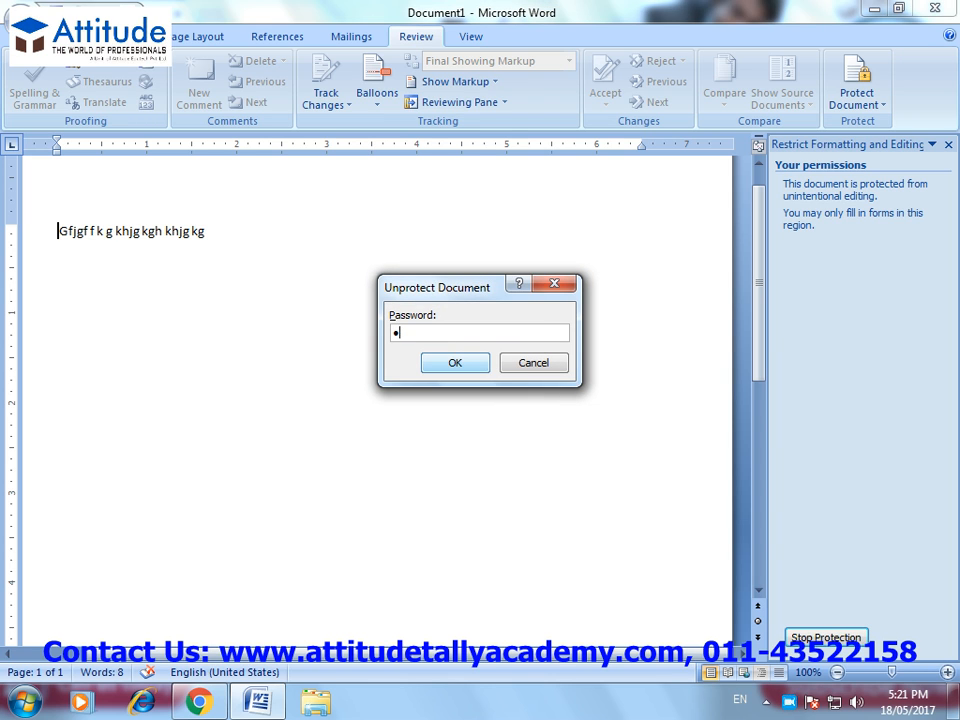
pyautogui.press('Return')
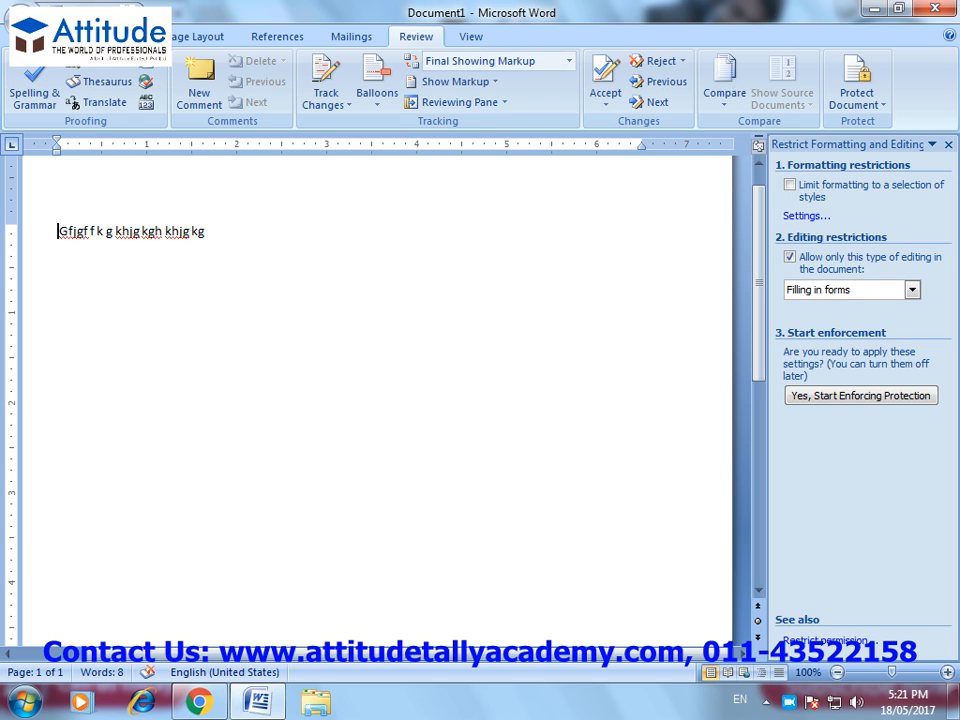
pyautogui.write('g')
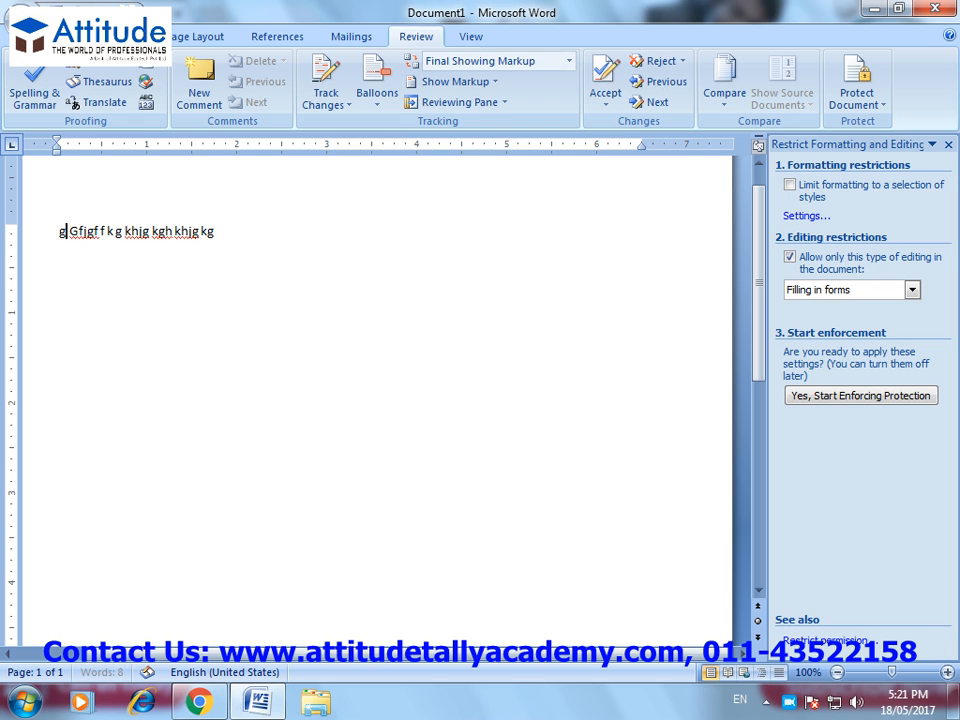
pyautogui.write('gkjg kg g kjh gk')
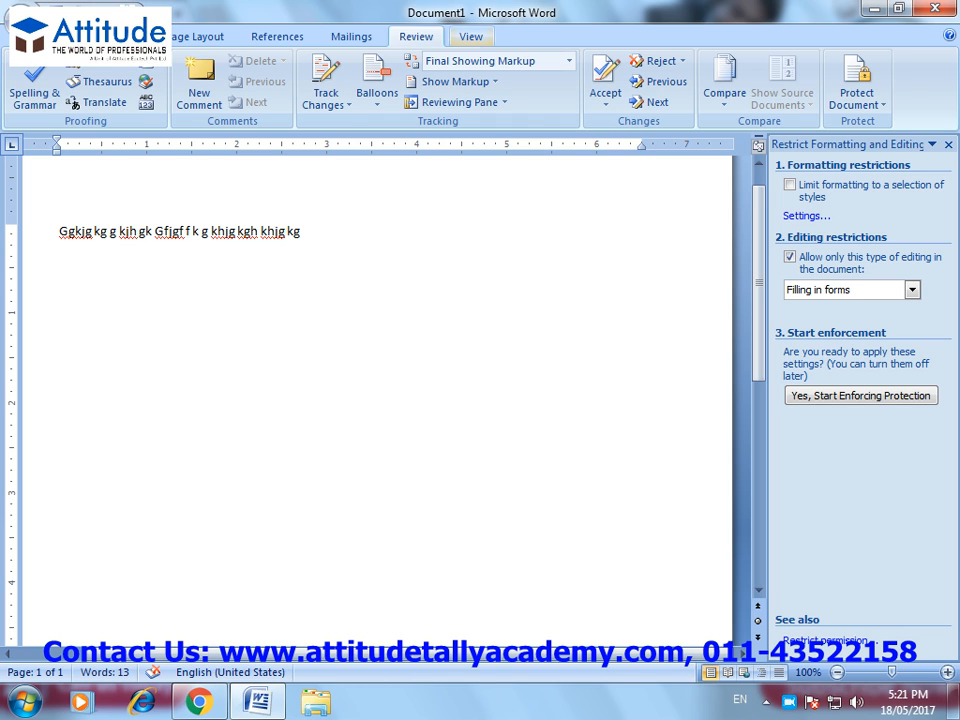
# Close the Restrict Formatting and Editing pane and replace all the text with sample paragraphs generated by =rand(70).
pyautogui.click(470, 36)
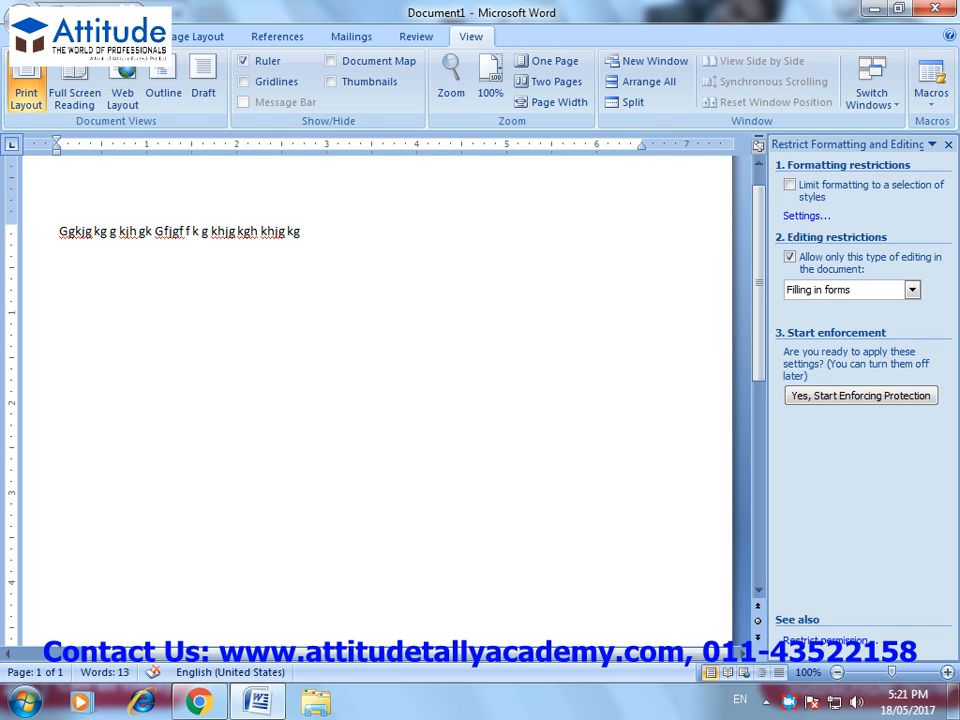
pyautogui.click(948, 145)
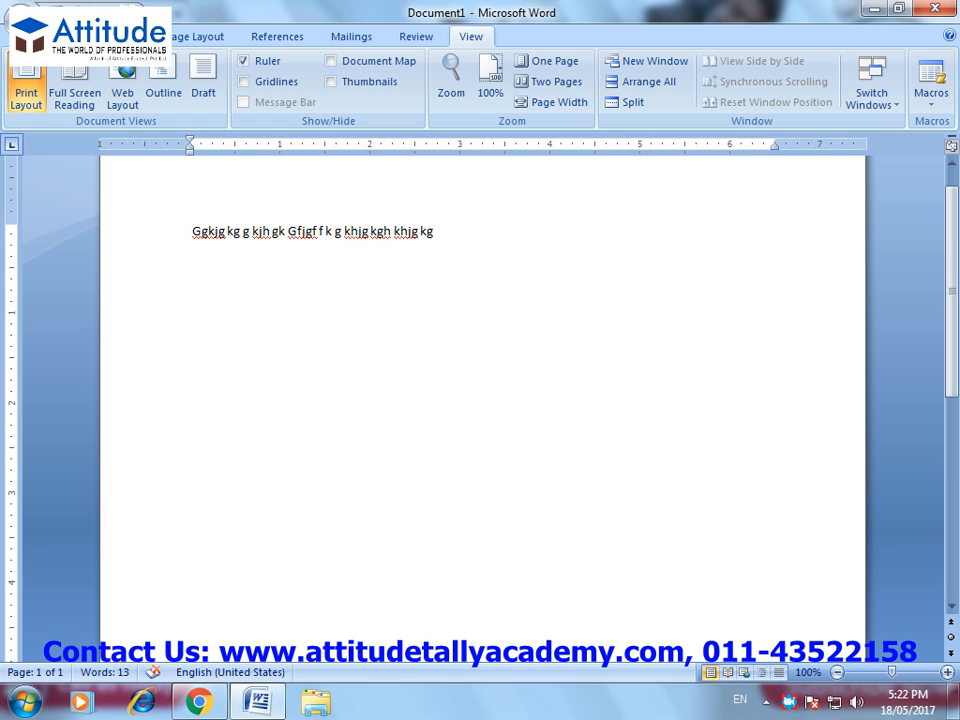
pyautogui.hotkey('ctrl', 'a')
pyautogui.write('=rand')
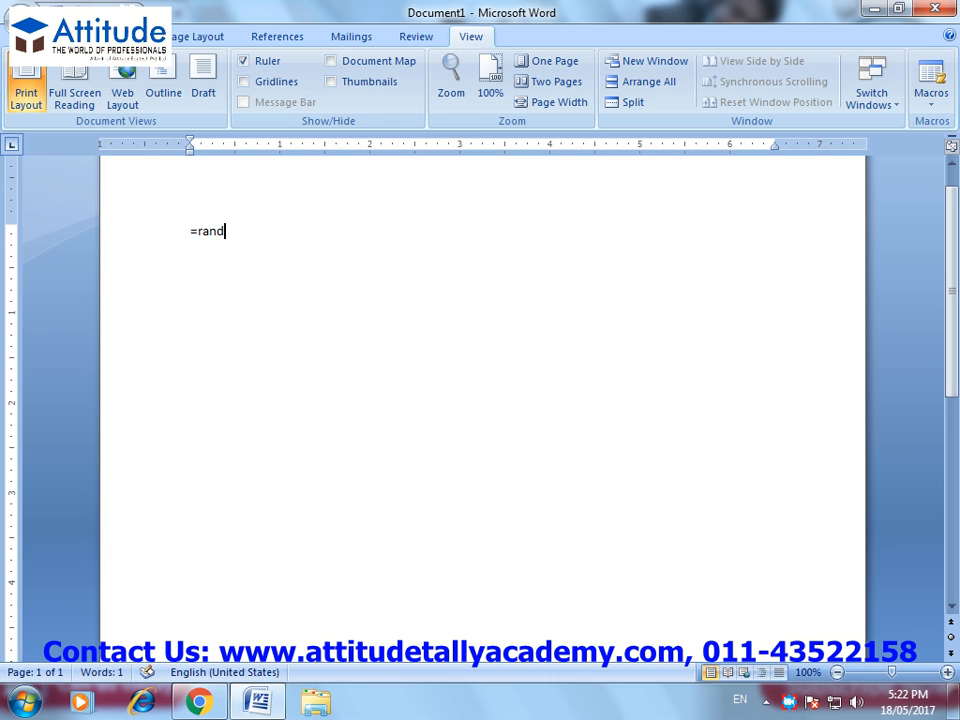
pyautogui.write('(70)')
pyautogui.press('Return')
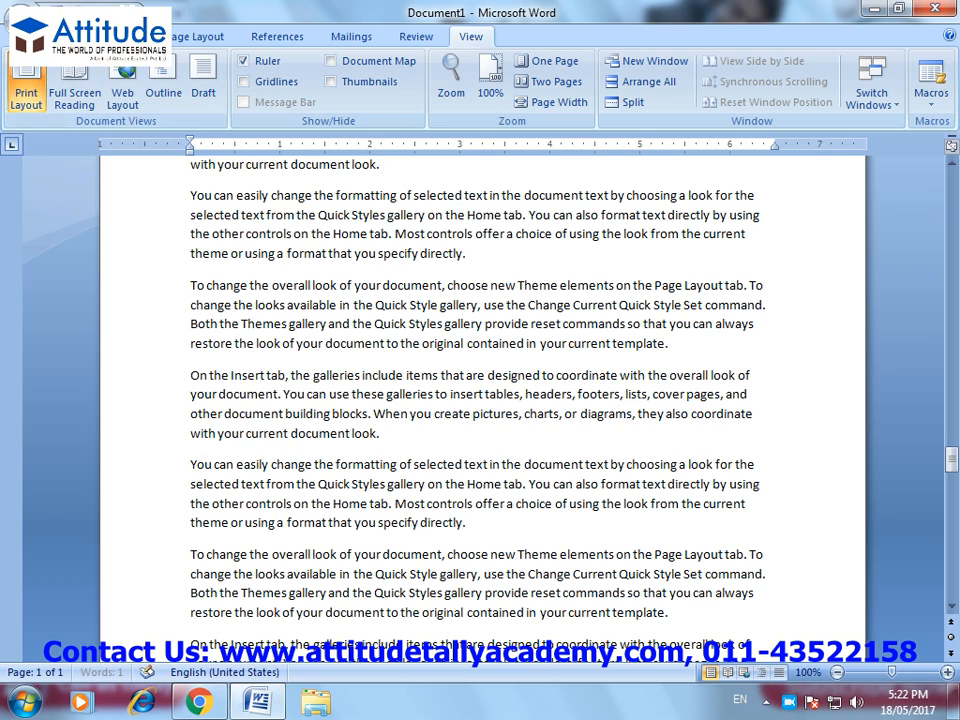
# View the document in Full Screen Reading, leave it, and look through the text in Web Layout.
pyautogui.click(75, 85)
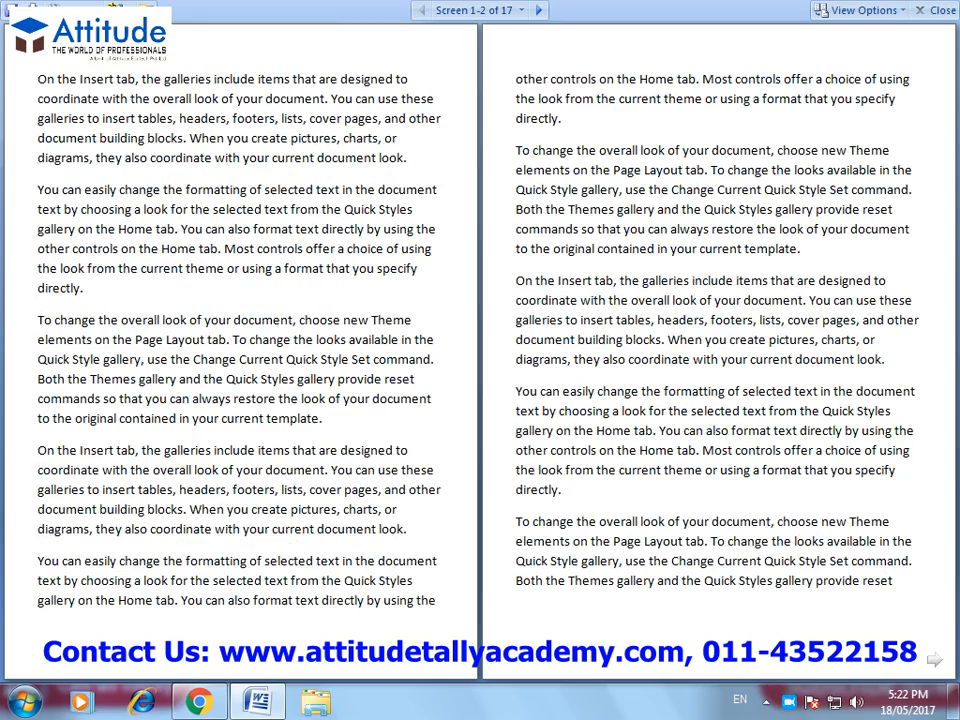
pyautogui.press('Escape')
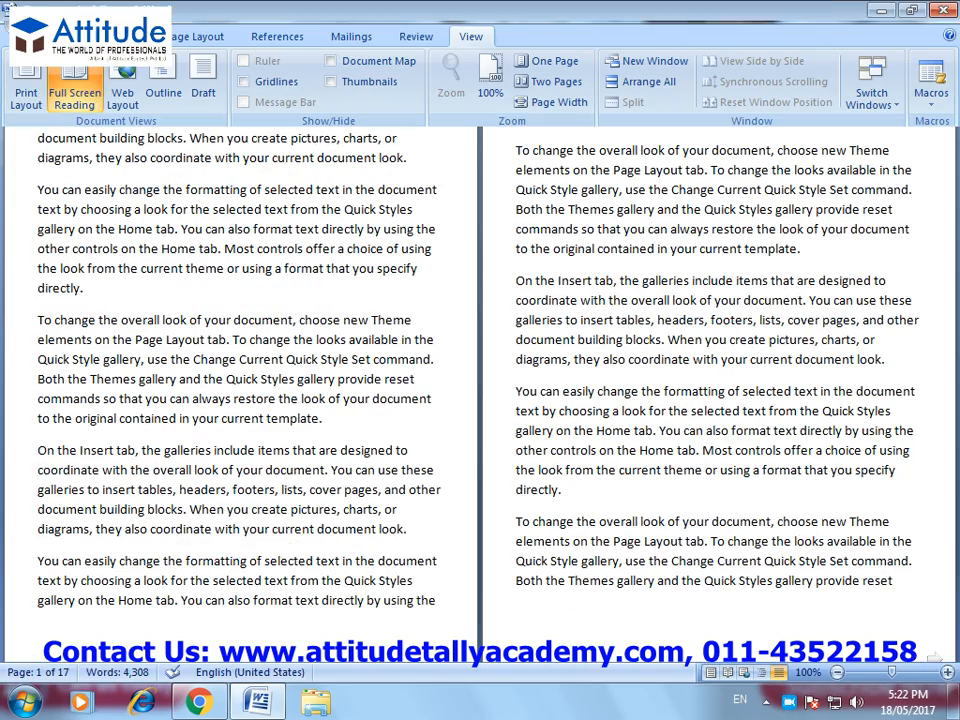
pyautogui.click(122, 85)
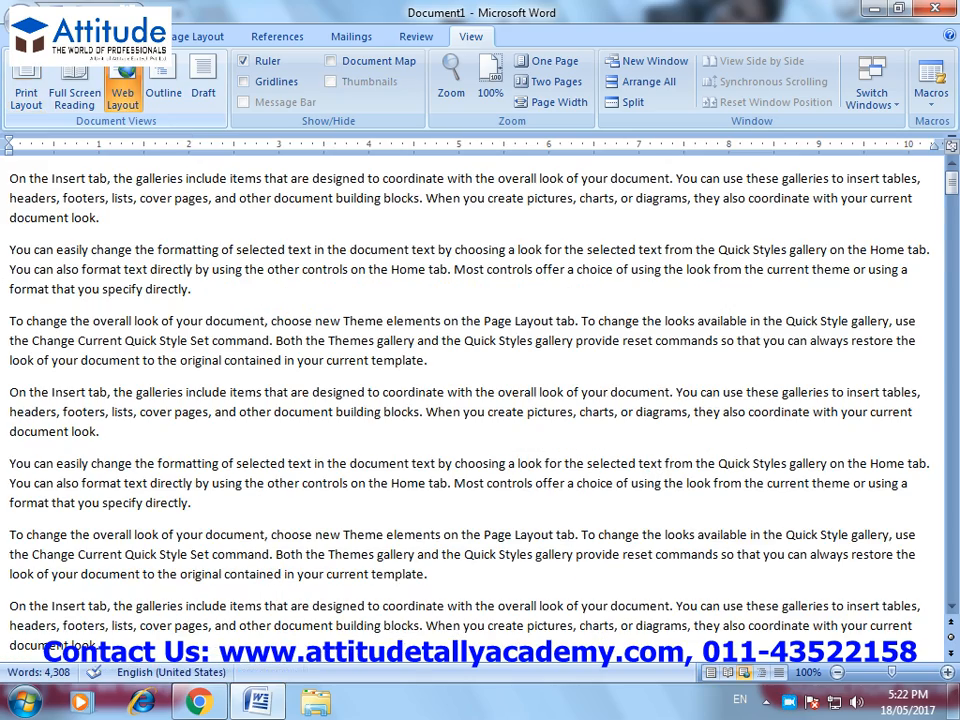
pyautogui.scroll(-2, 480, 400)
pyautogui.scroll(-10, 480, 400)
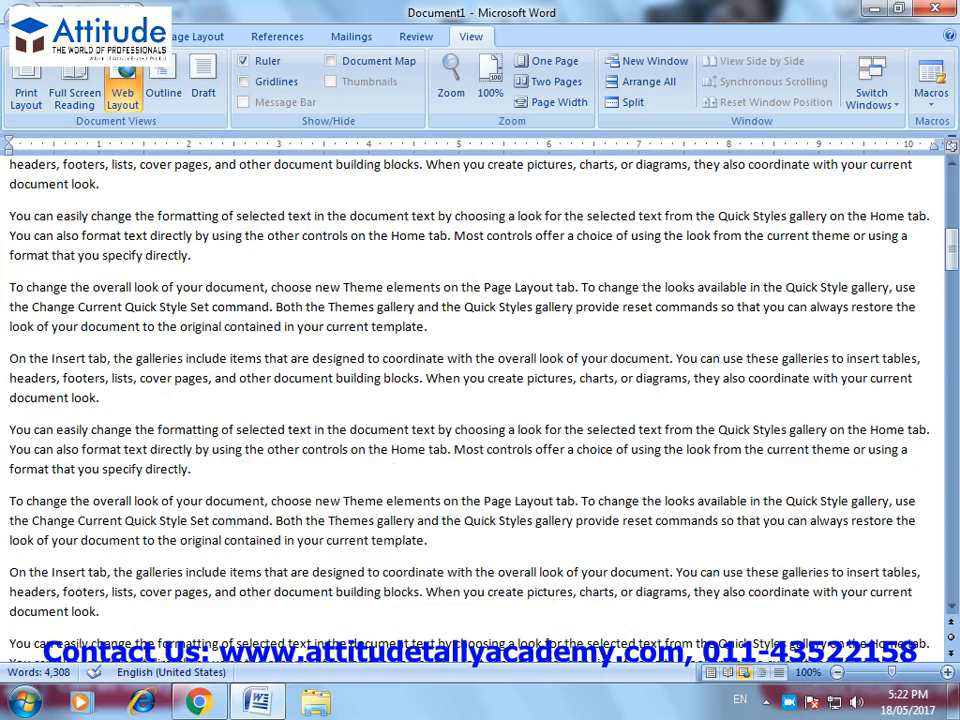
pyautogui.scroll(-6, 480, 400)
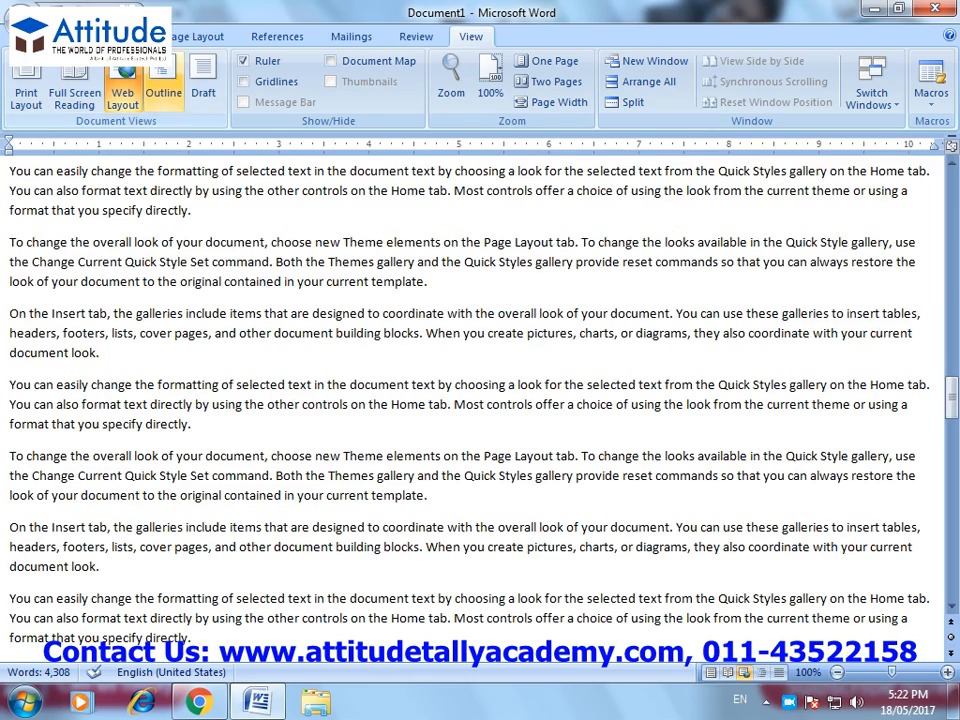
# Look through the document in Outline view and close that view.
pyautogui.click(164, 85)
pyautogui.scroll(-8, 480, 390)
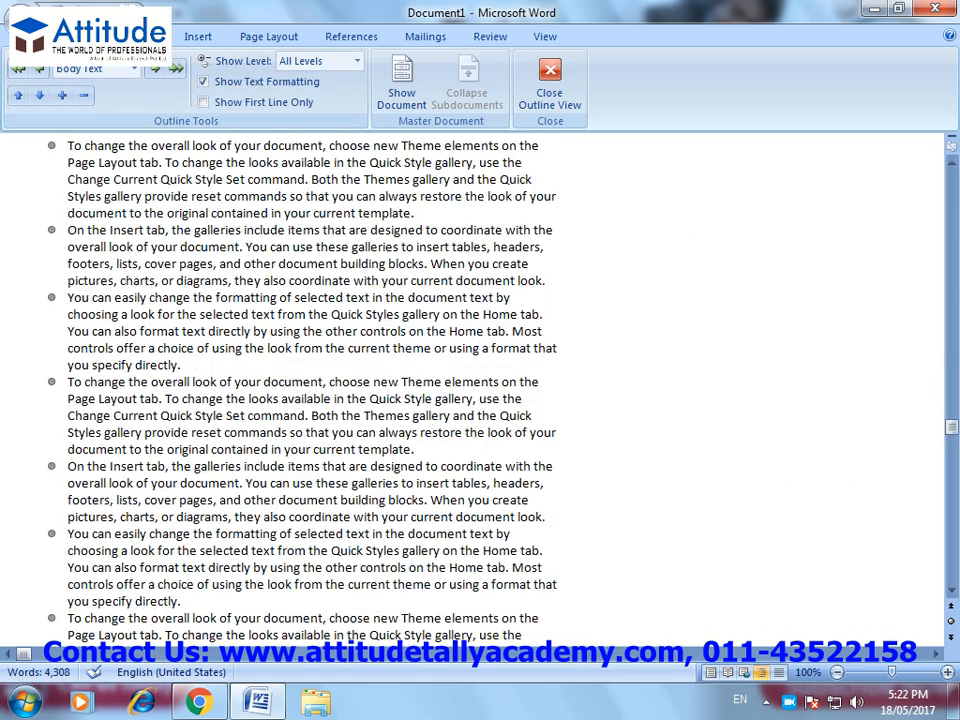
pyautogui.scroll(-5, 480, 390)
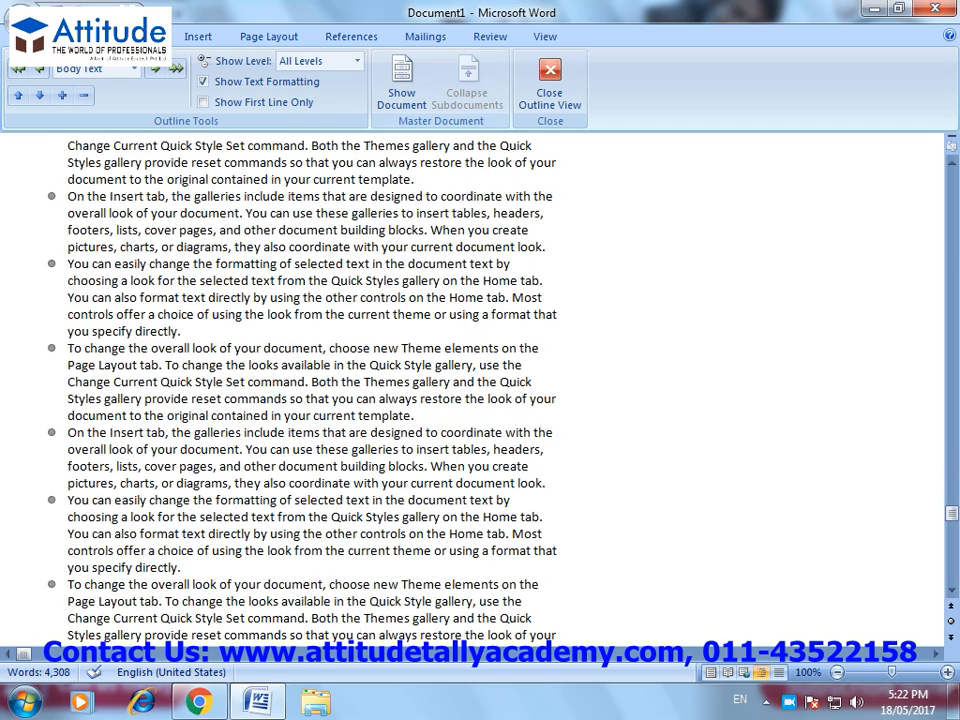
pyautogui.click(549, 85)
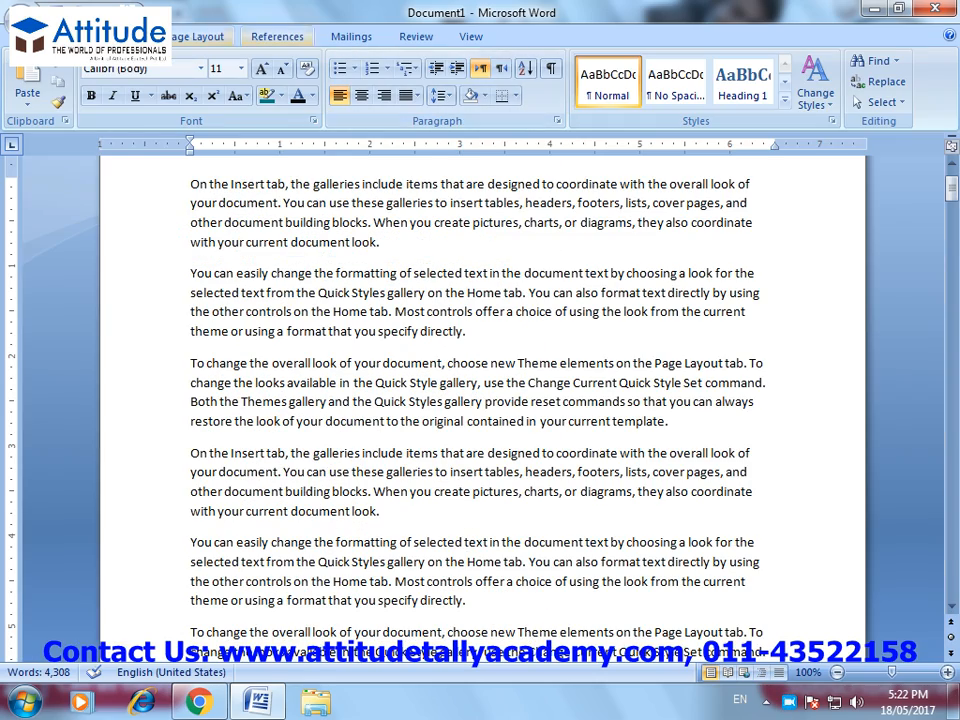
# Look through the document in Draft view and return it to Print Layout.
pyautogui.hotkey('alt', 'w')
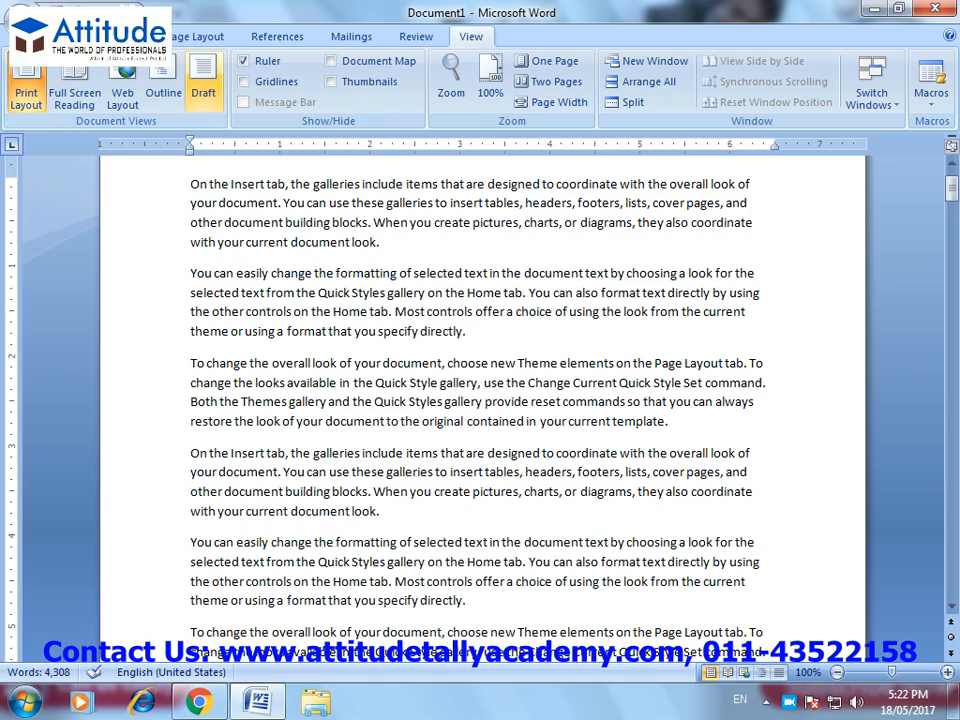
pyautogui.press('e')
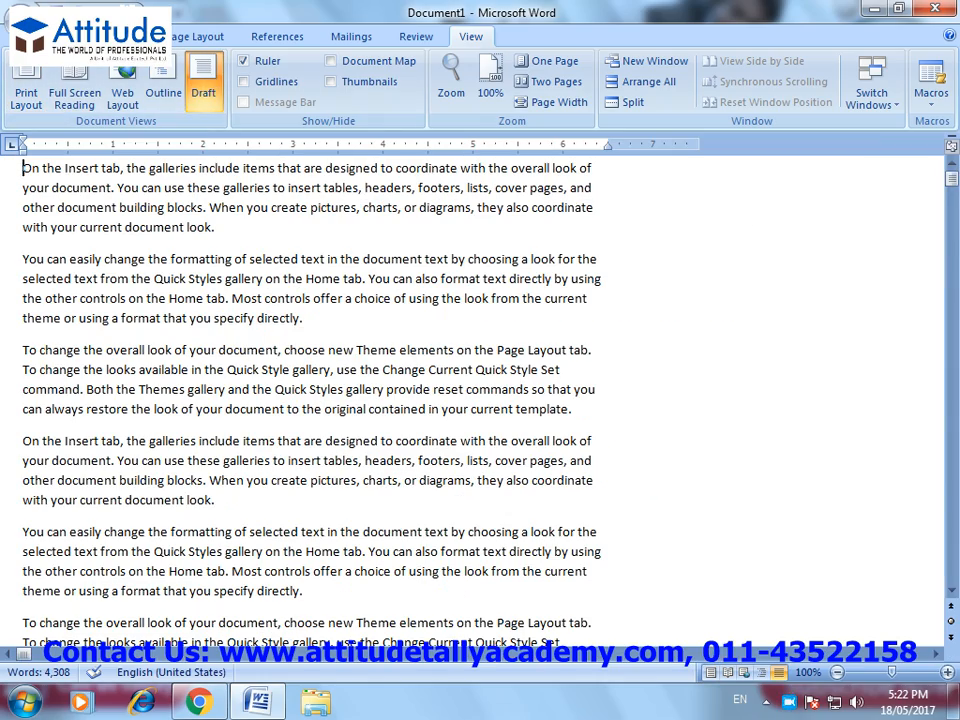
pyautogui.scroll(-10, 310, 400)
pyautogui.scroll(-10, 310, 400)
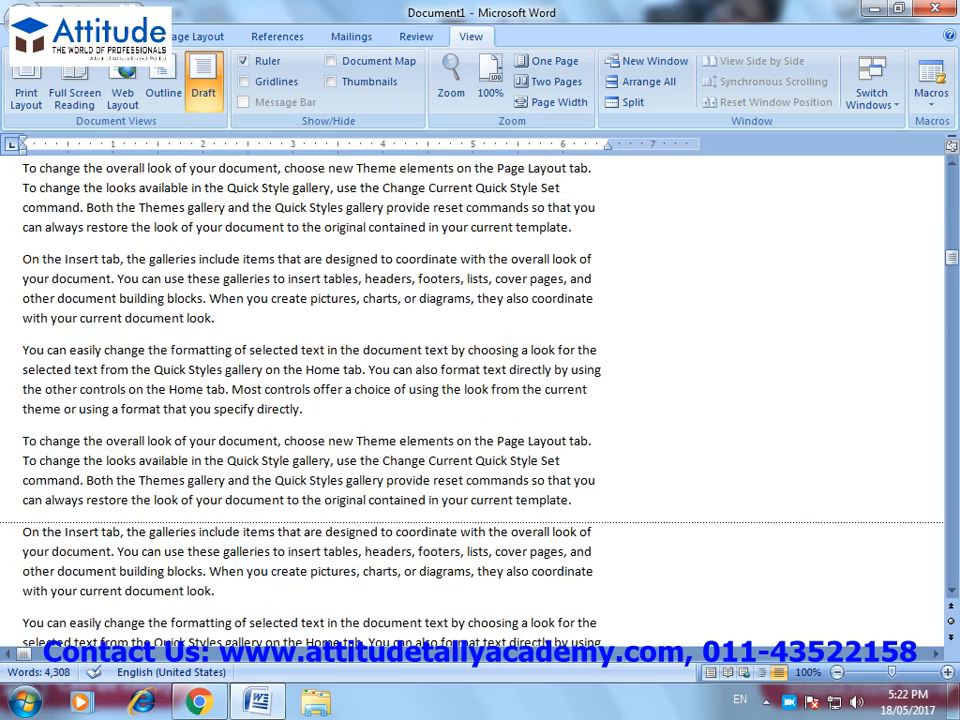
pyautogui.press('p')
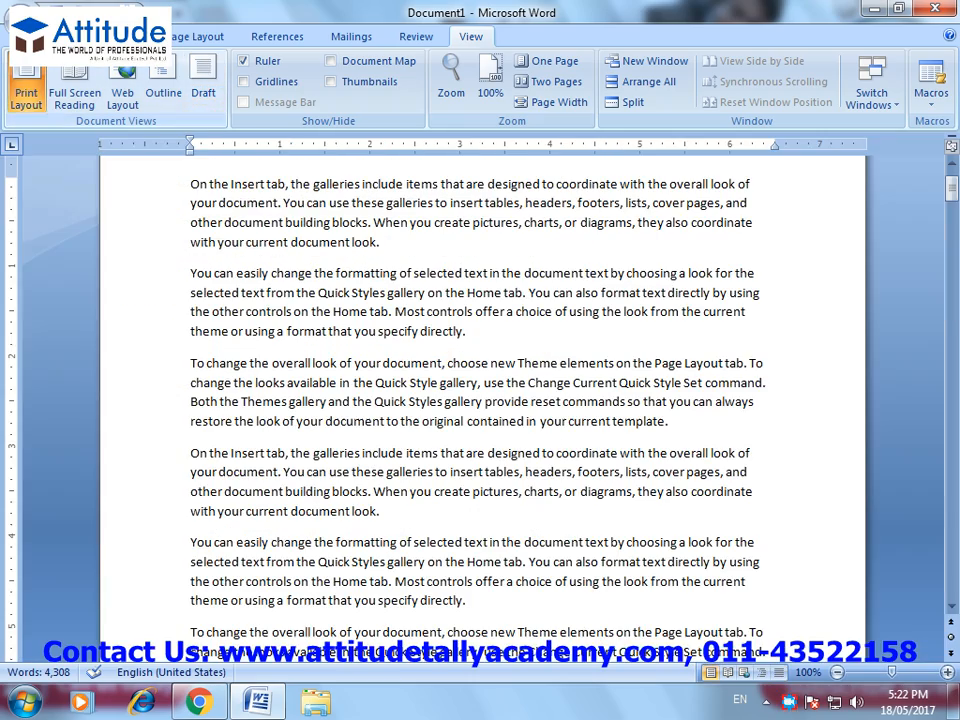
pyautogui.scroll(-5, 480, 400)
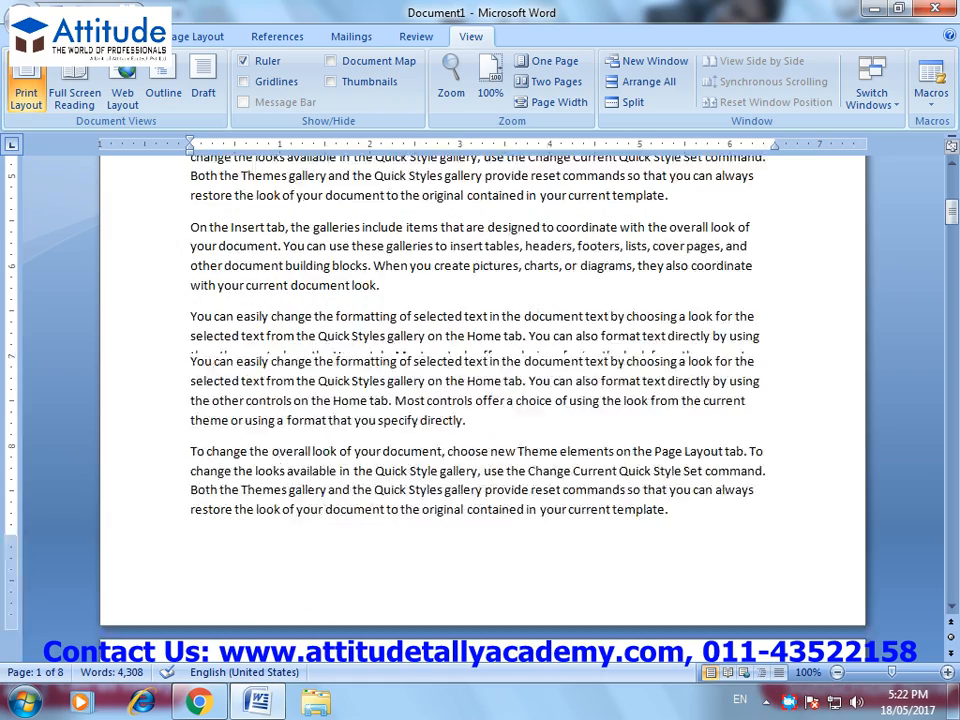
# Turn the ruler off and back on, and turn the gridlines on and back off.
pyautogui.scroll(10, 480, 400)
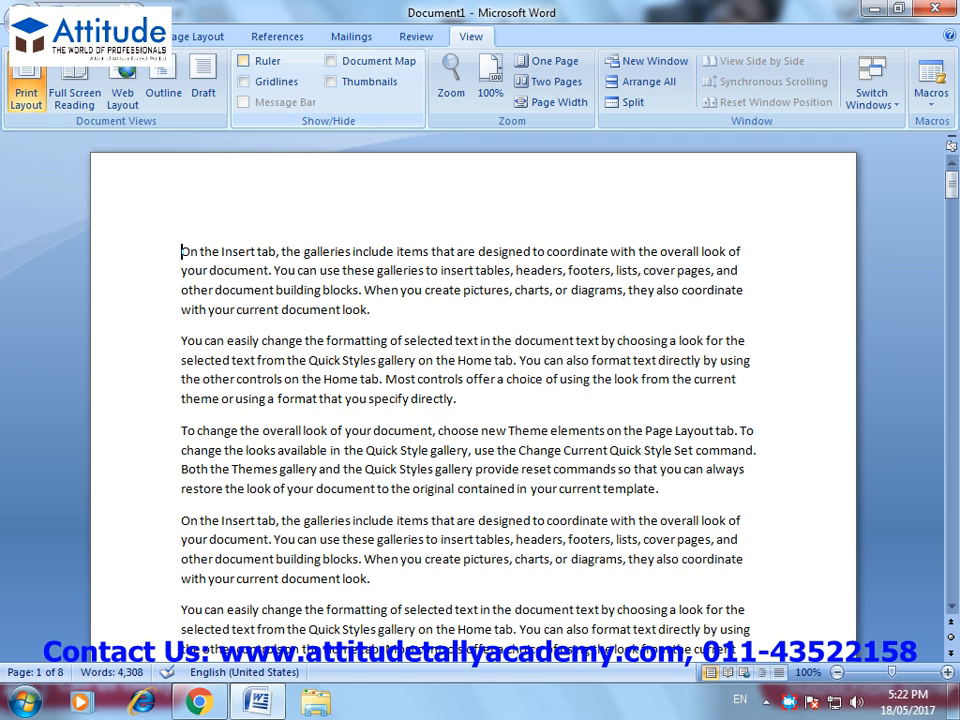
pyautogui.click(243, 81)
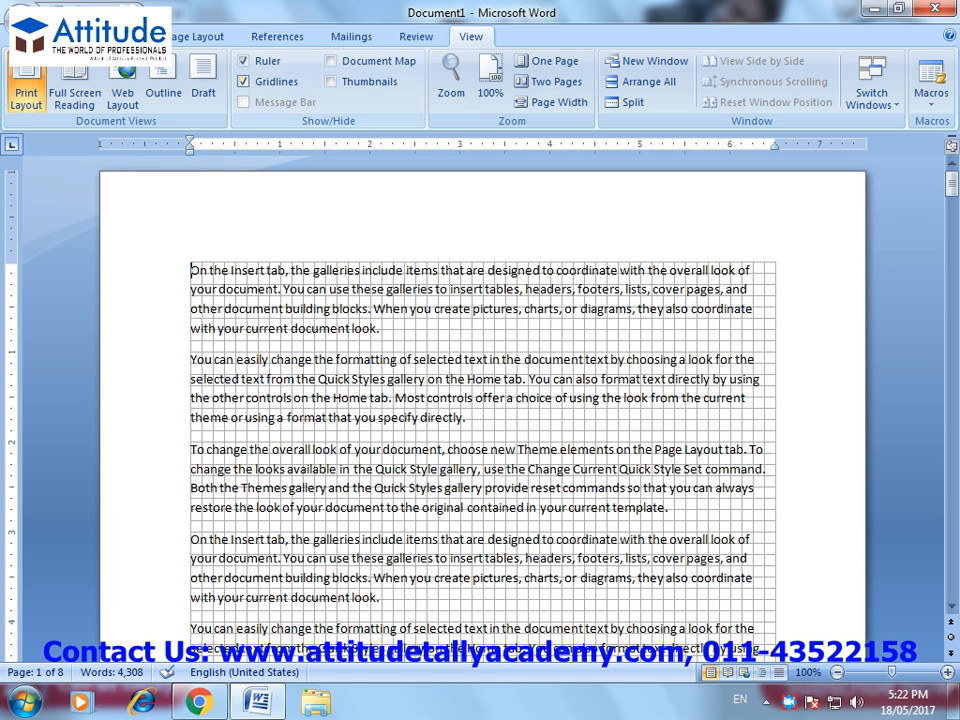
pyautogui.click(243, 81)
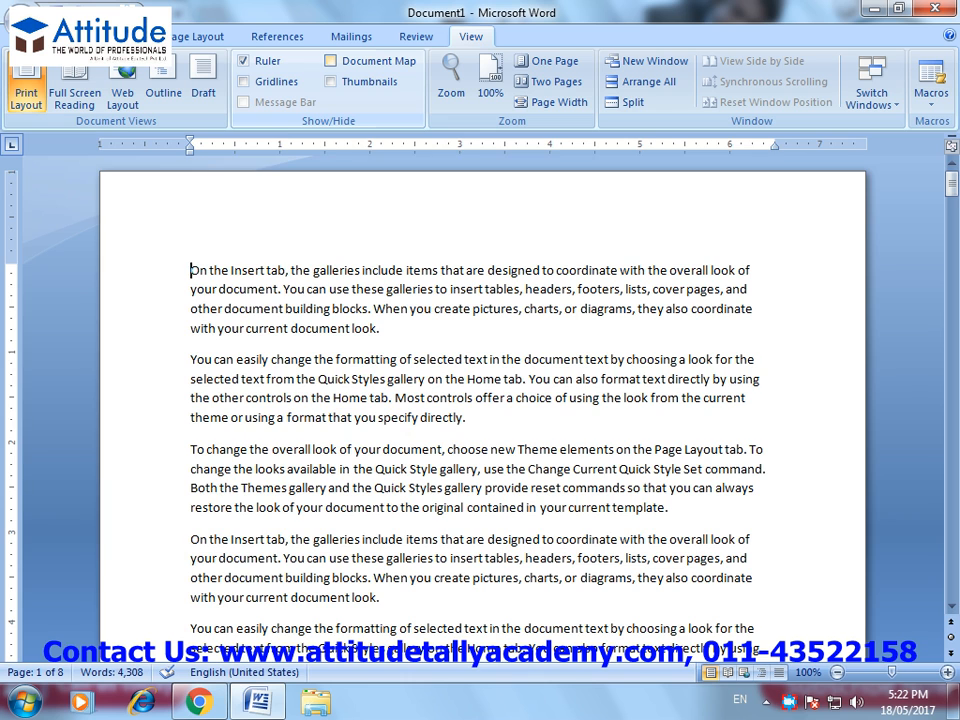
# Show the Document Map and enter a sample name on a new line above the first paragraph.
pyautogui.click(330, 60)
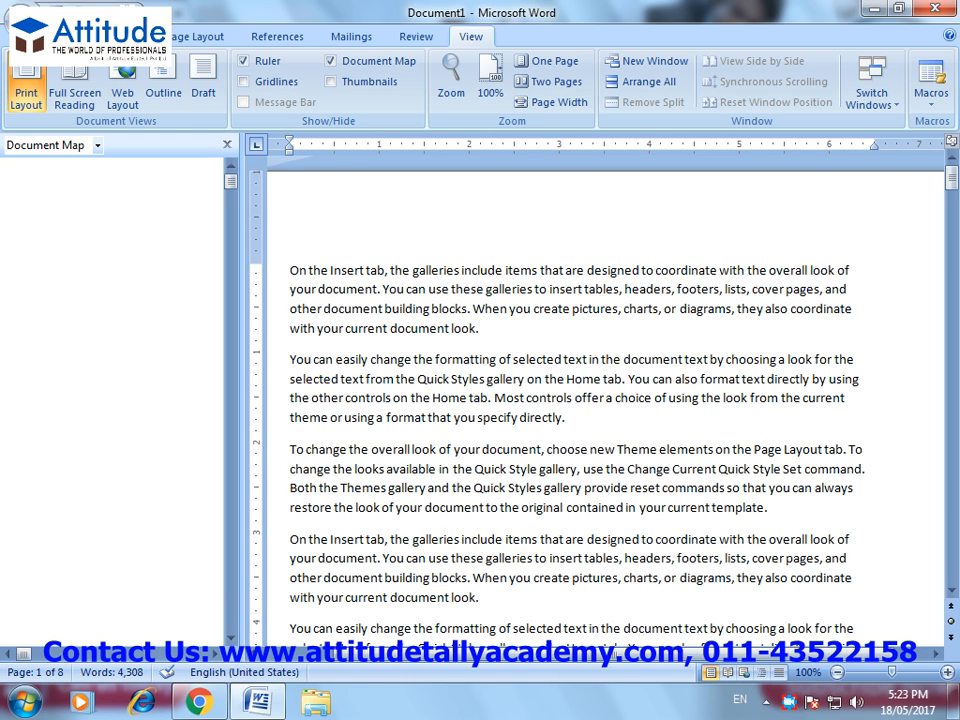
pyautogui.press('Return')
pyautogui.press('Up')
pyautogui.write('Ram')
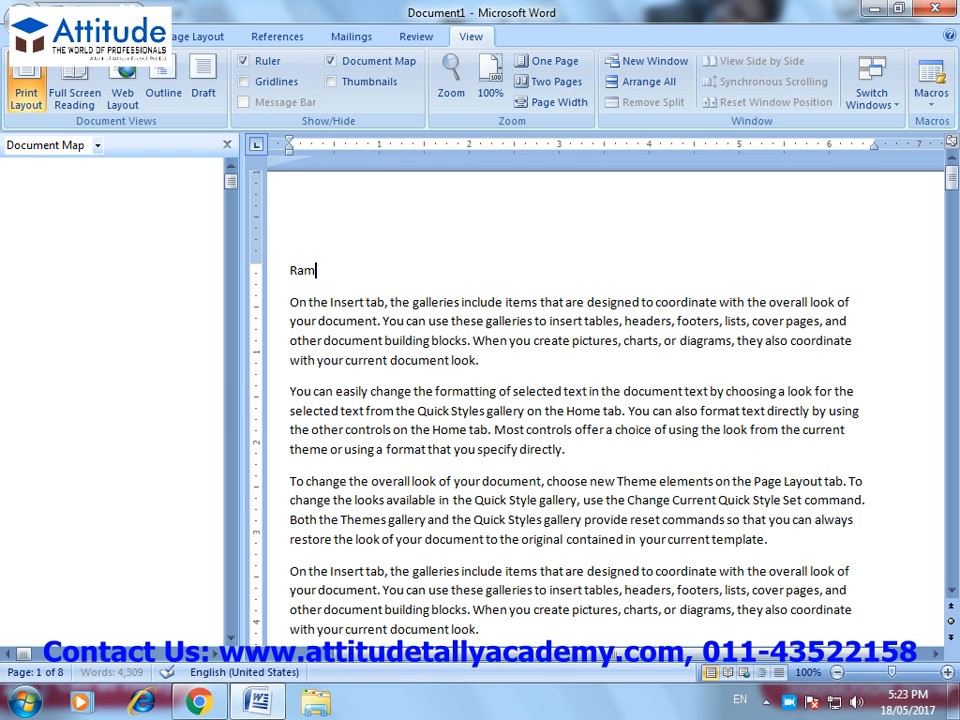
# Apply the Heading 1 style to the sample name on the document's first line.
pyautogui.doubleClick(303, 270)
pyautogui.click(68, 36)
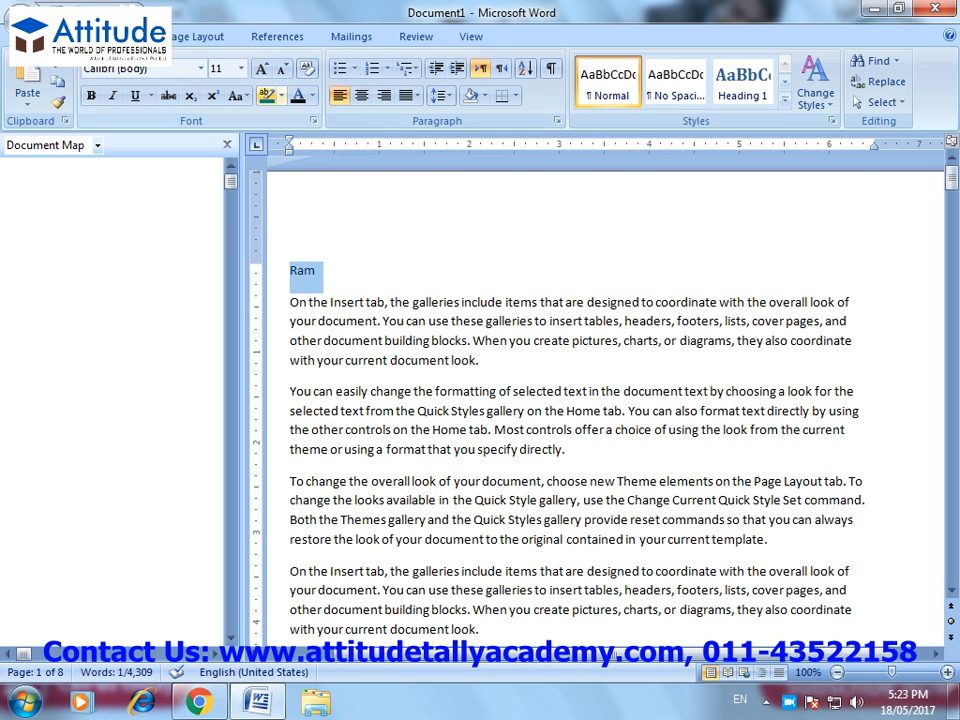
pyautogui.click(742, 80)
# Enter a second sample name on a new line at the top of page 2 and format it as Heading 1.
pyautogui.scroll(-2, 600, 400)
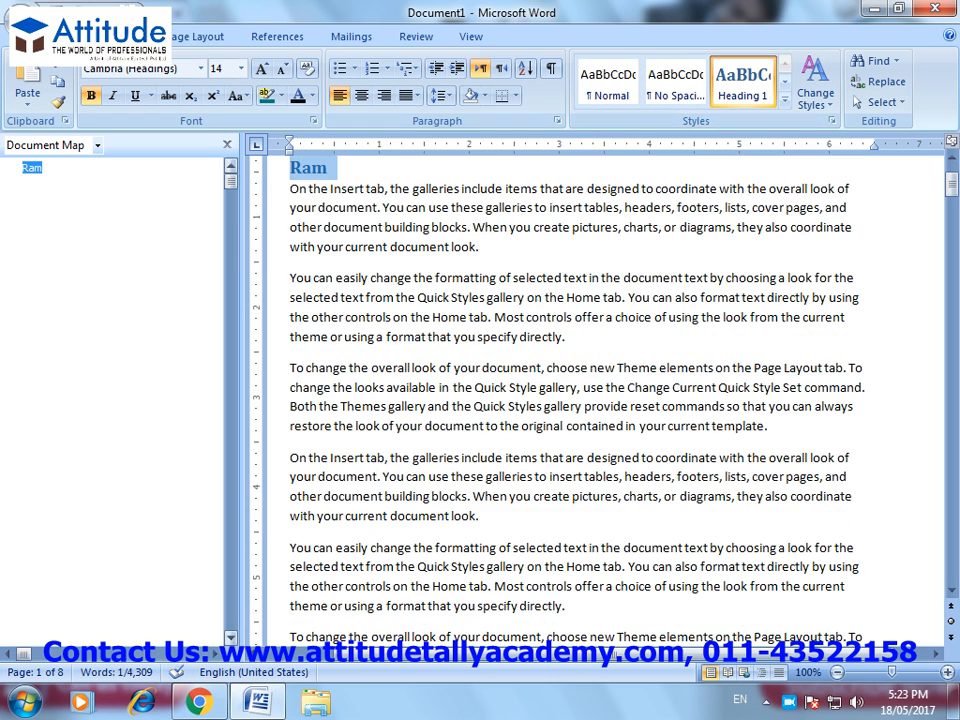
pyautogui.scroll(-5, 600, 400)
pyautogui.click(290, 399)
pyautogui.hotkey('ctrl', 'Return')
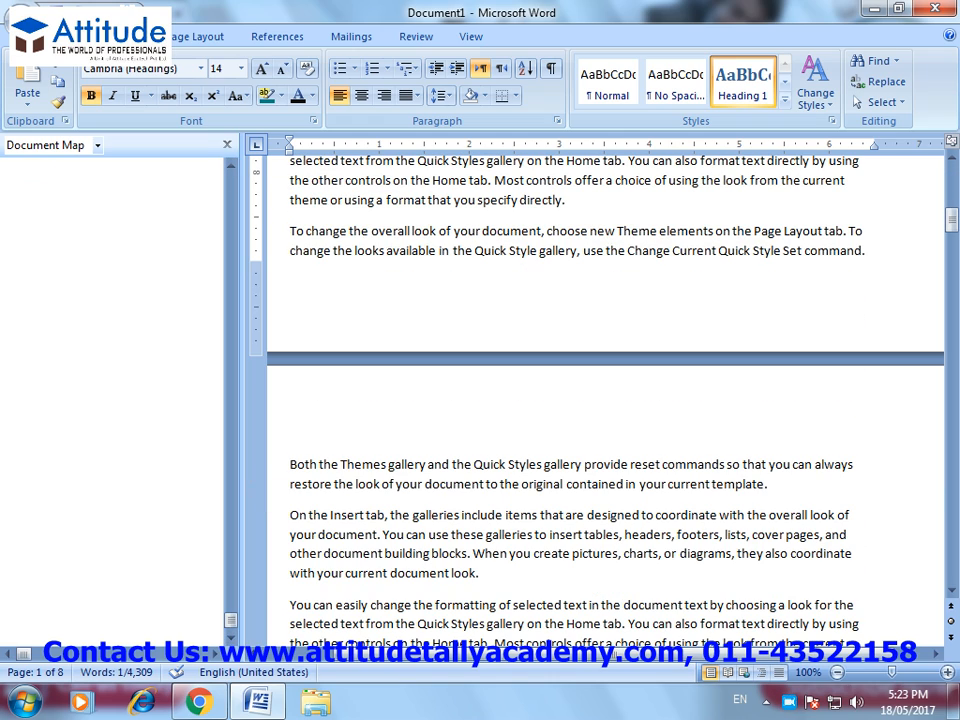
pyautogui.click(291, 250)
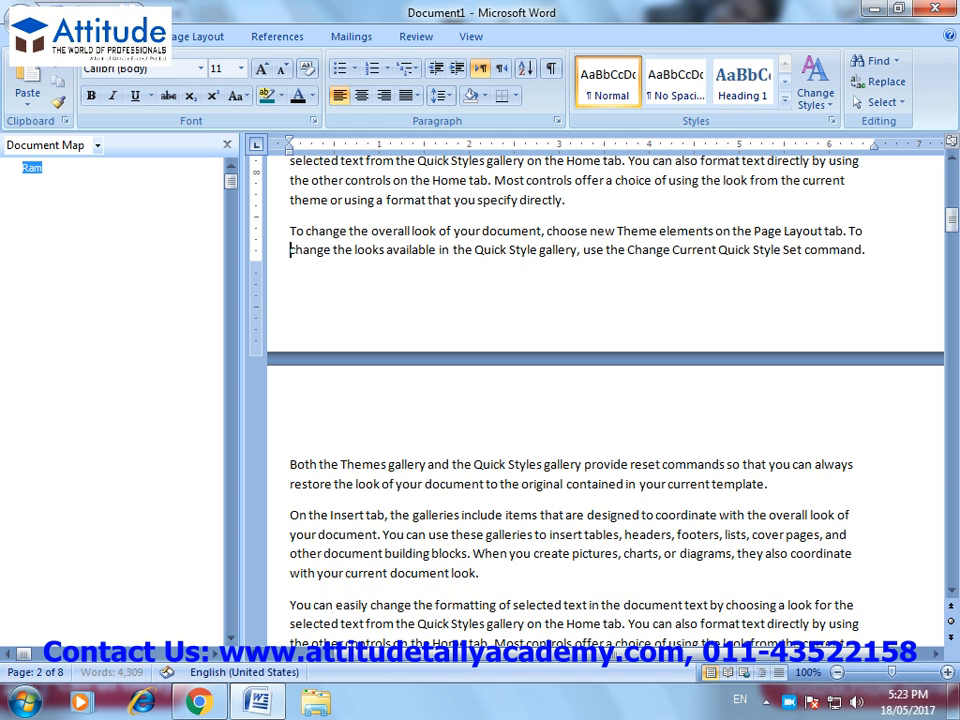
pyautogui.press('Down')
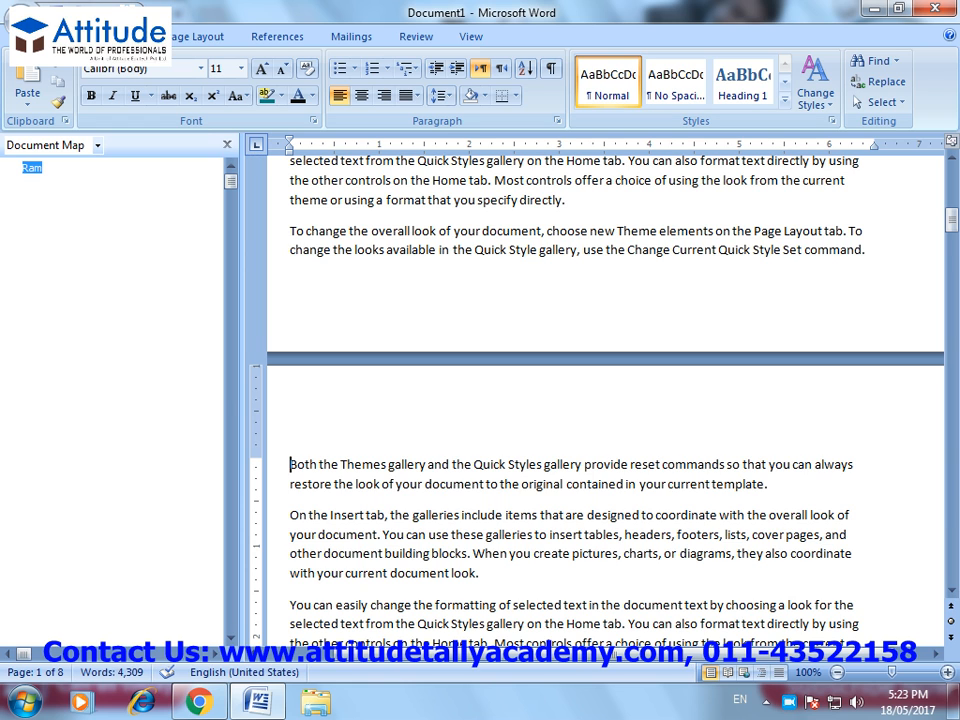
pyautogui.press('Return')
pyautogui.press('Up')
pyautogui.write('sita')
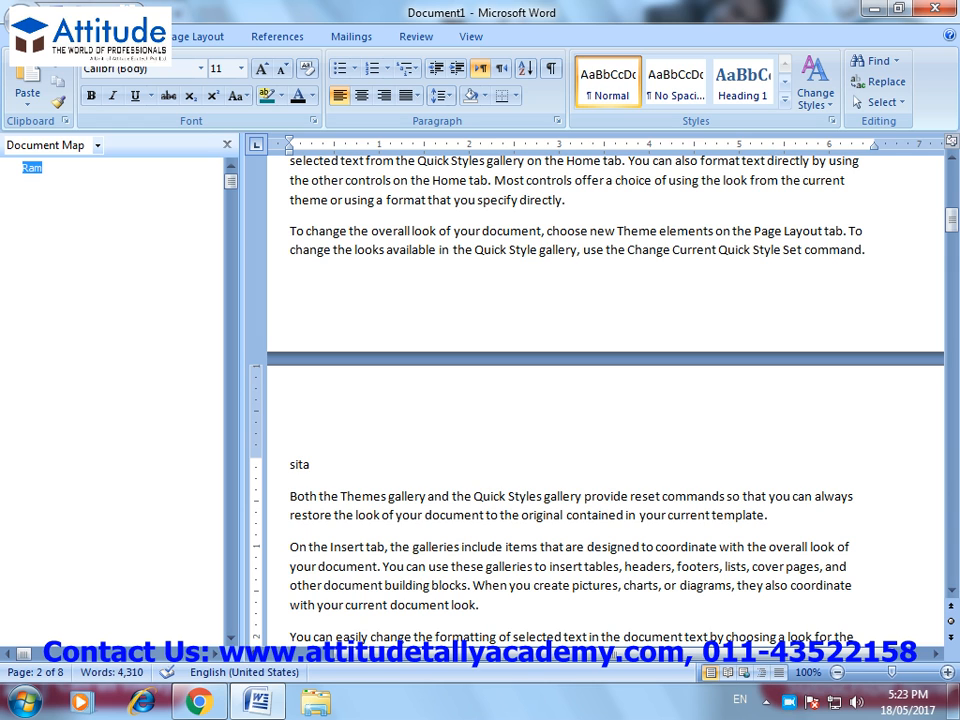
pyautogui.click(277, 465)
pyautogui.click(743, 82)
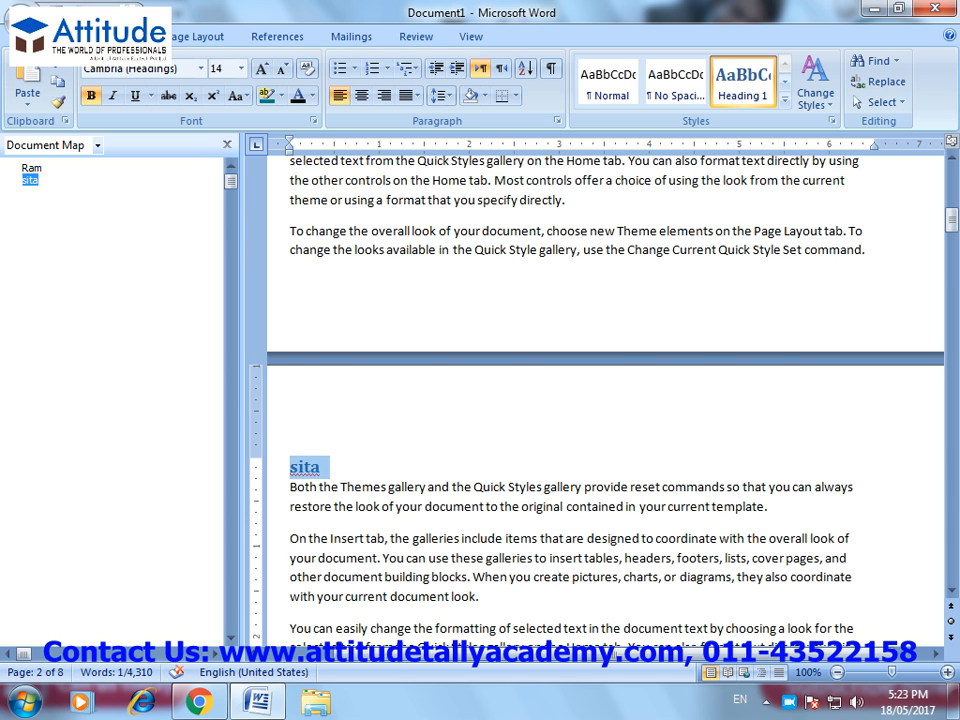
# Jump back and forth between the two headings through the Document Map, ending at the first heading.
pyautogui.click(32, 168)
pyautogui.click(30, 180)
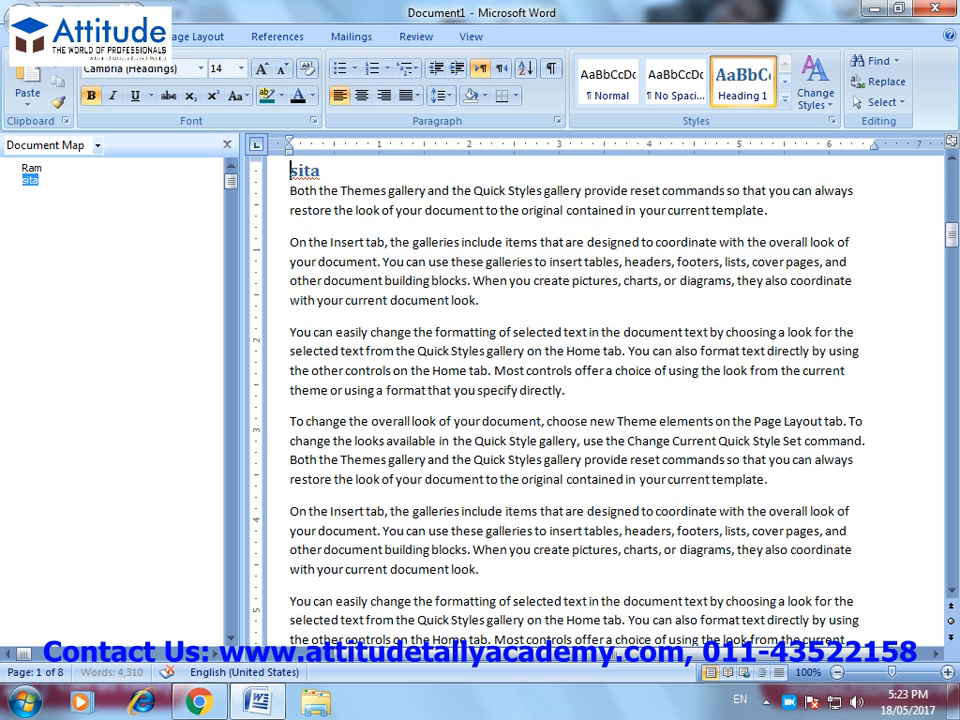
pyautogui.click(31, 168)
pyautogui.click(30, 180)
pyautogui.click(31, 168)
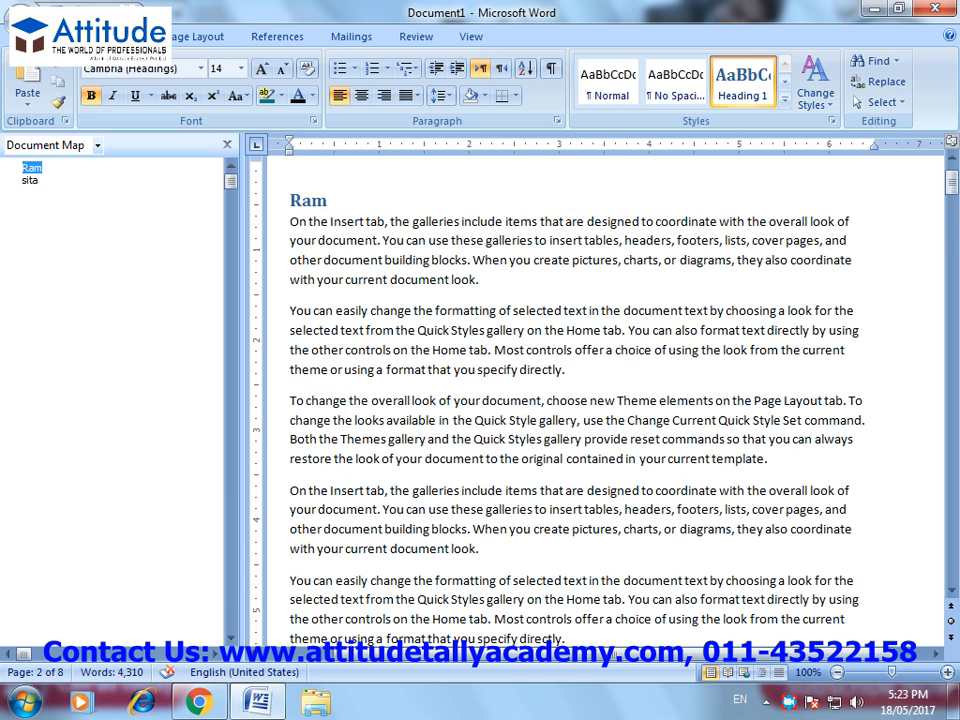
# Replace the Document Map with page thumbnails and go to page 6 through its thumbnail.
pyautogui.click(471, 37)
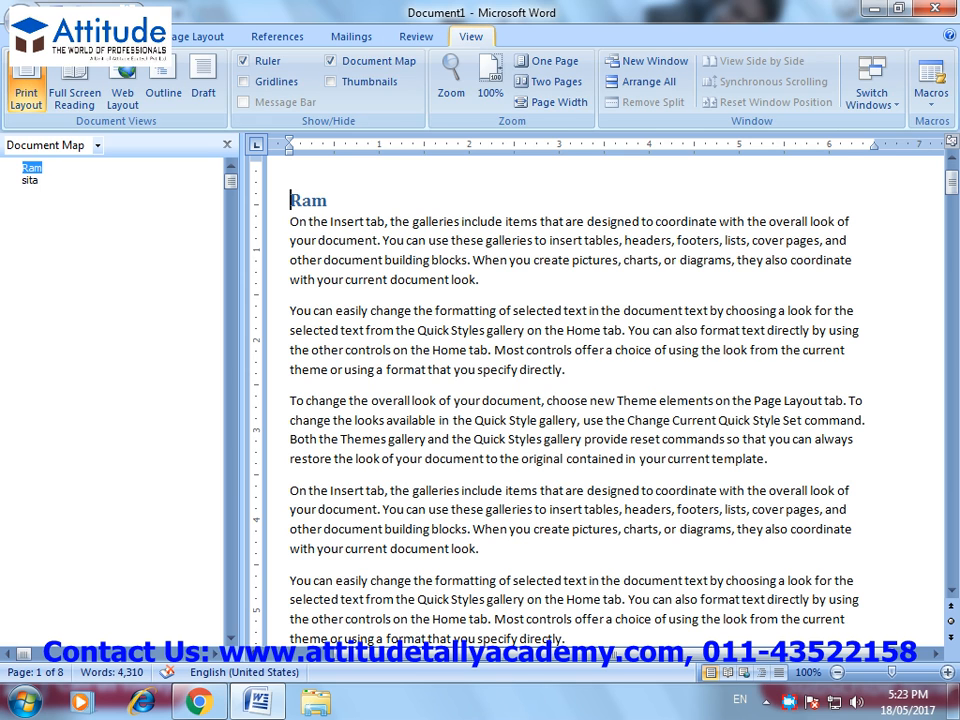
pyautogui.click(331, 82)
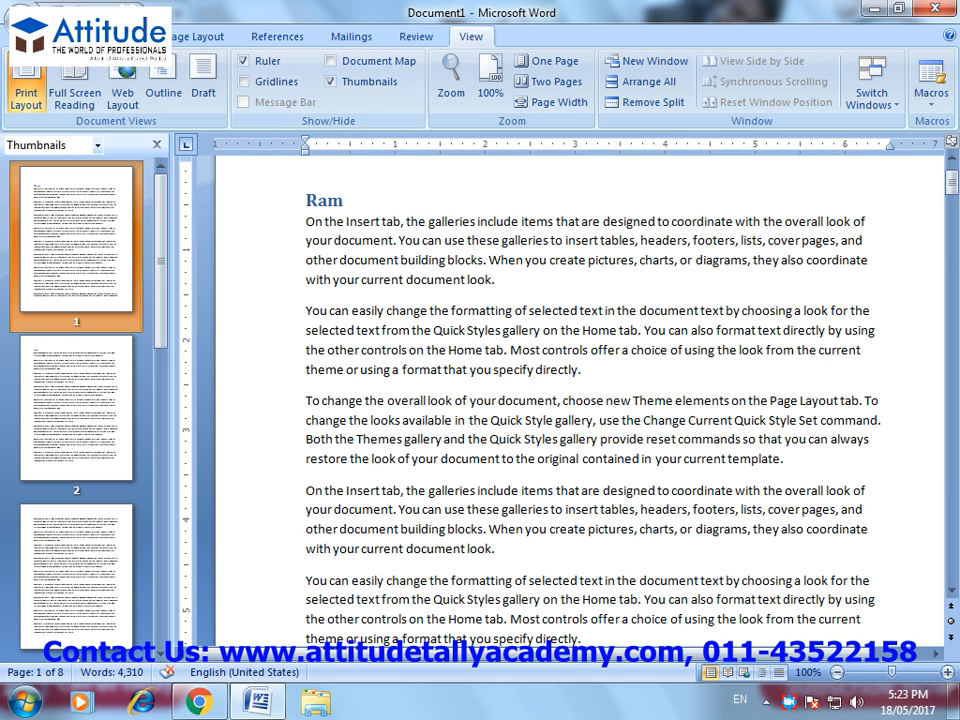
pyautogui.scroll(-4, 75, 400)
pyautogui.scroll(-10, 75, 400)
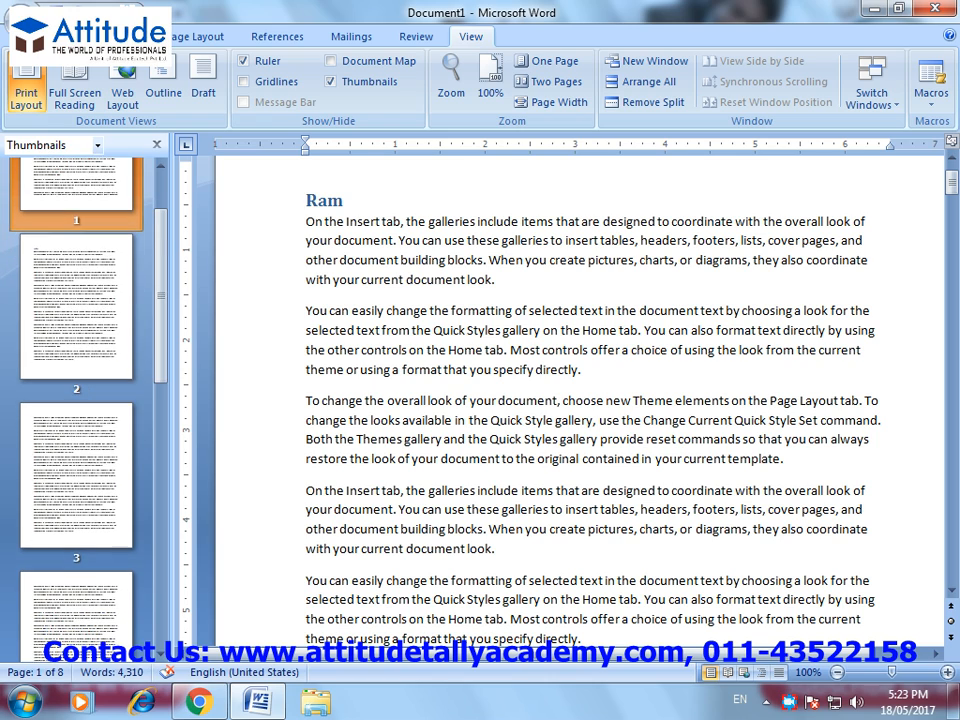
pyautogui.moveTo(161, 491); pyautogui.dragTo(161, 508)
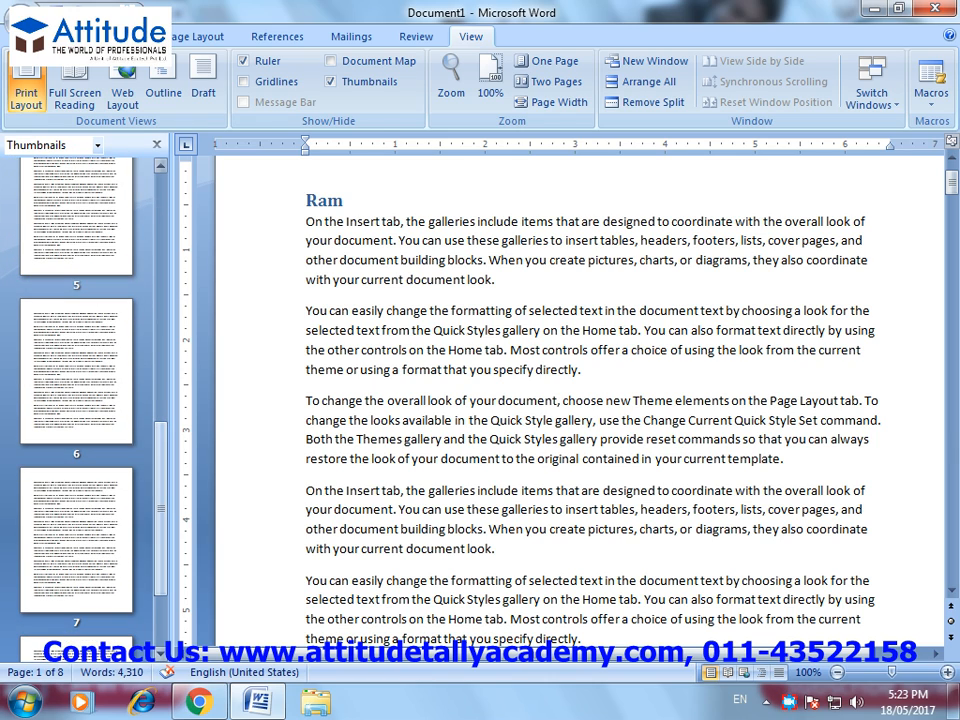
pyautogui.click(76, 372)
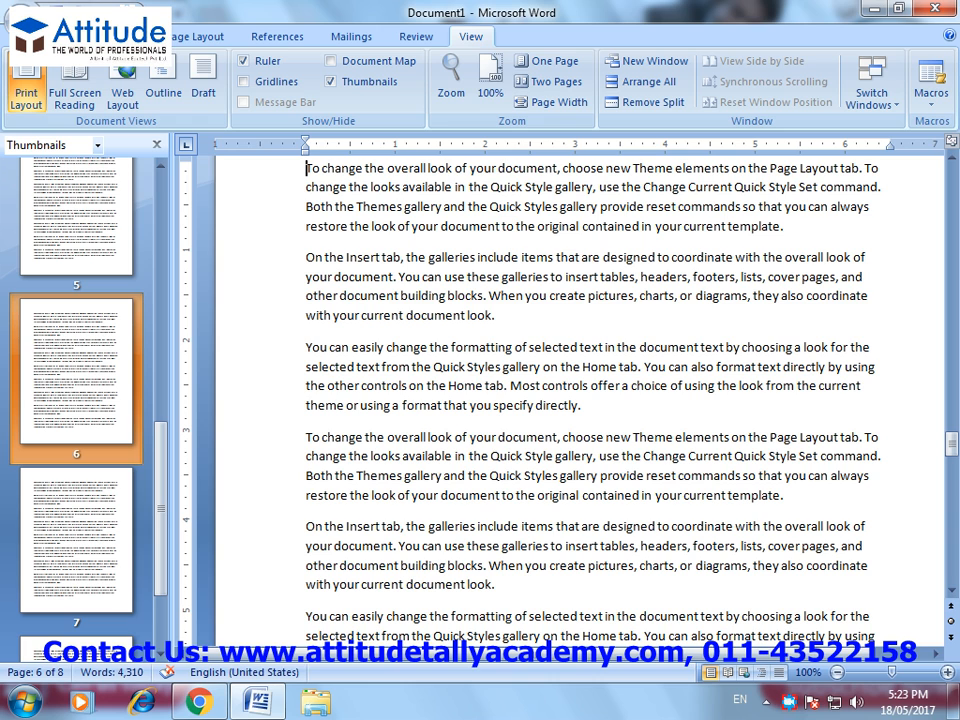
# Zoom the document to 200% and return it to 100%.
pyautogui.click(451, 82)
pyautogui.click(325, 226)
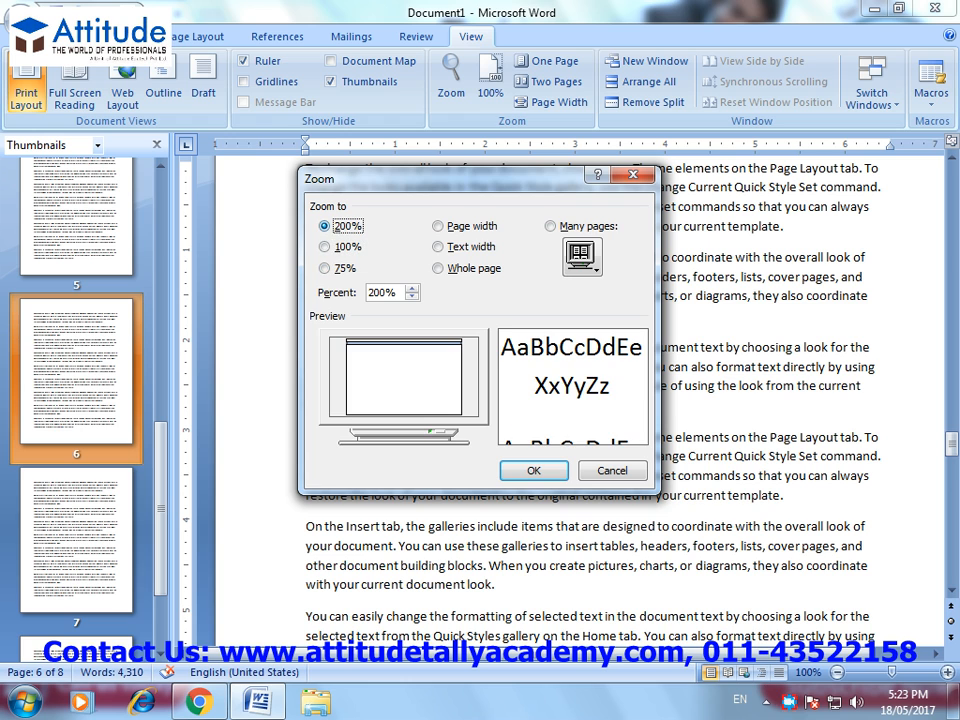
pyautogui.press('Return')
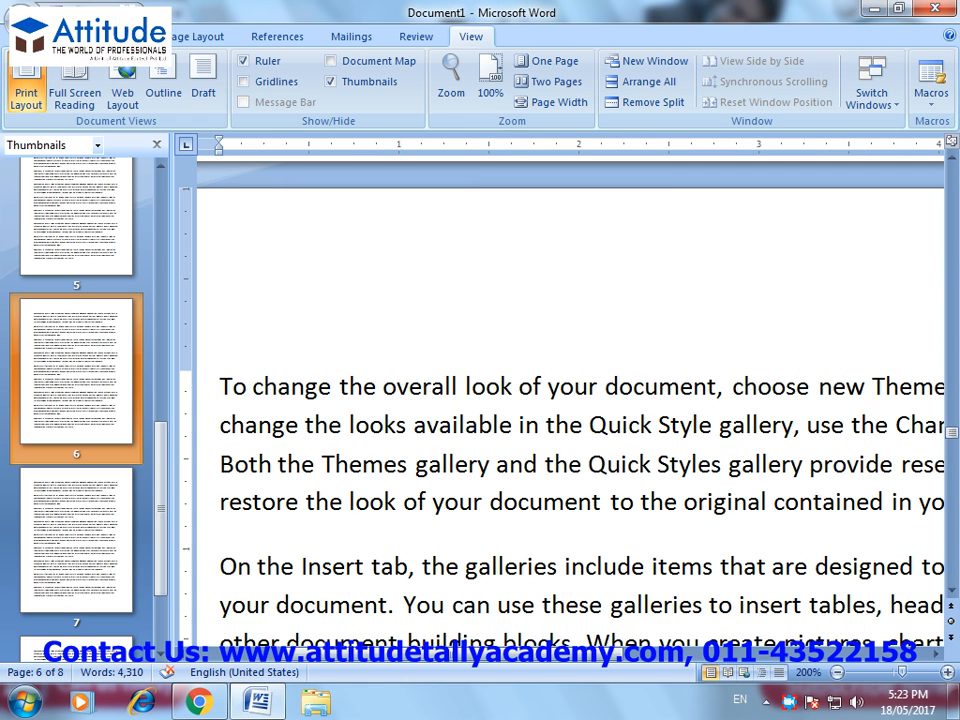
pyautogui.moveTo(902, 673)
pyautogui.mouseDown()
pyautogui.moveTo(930, 673)
pyautogui.moveTo(908, 673)
pyautogui.mouseUp()
pyautogui.click(490, 82)
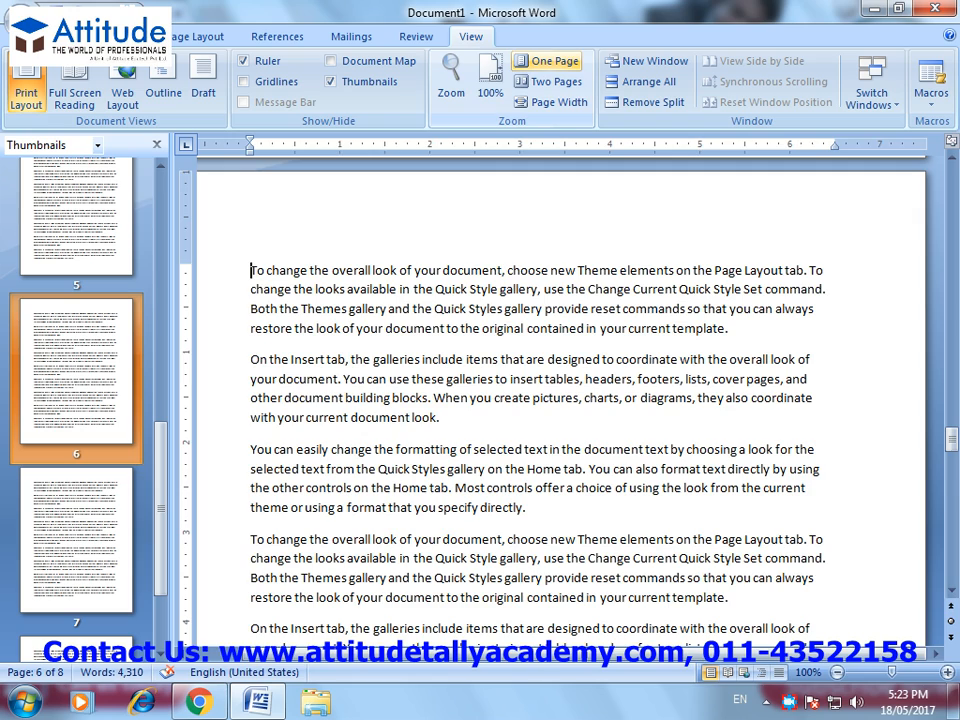
# Fit one page and two pages in the window, and set the zoom to page width.
pyautogui.click(553, 61)
pyautogui.click(550, 82)
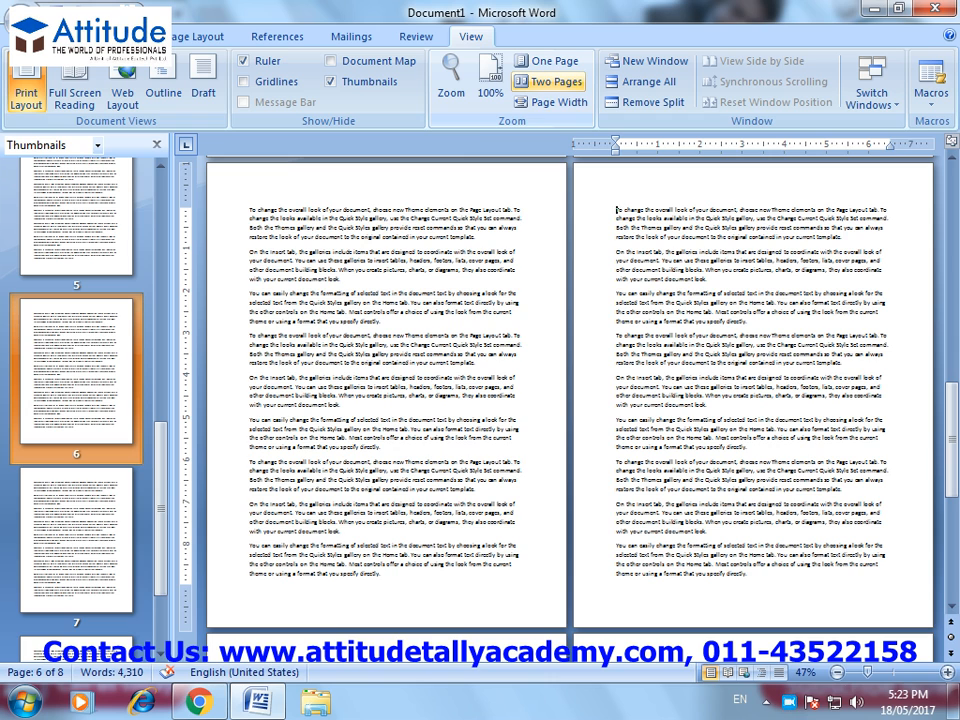
pyautogui.click(553, 102)
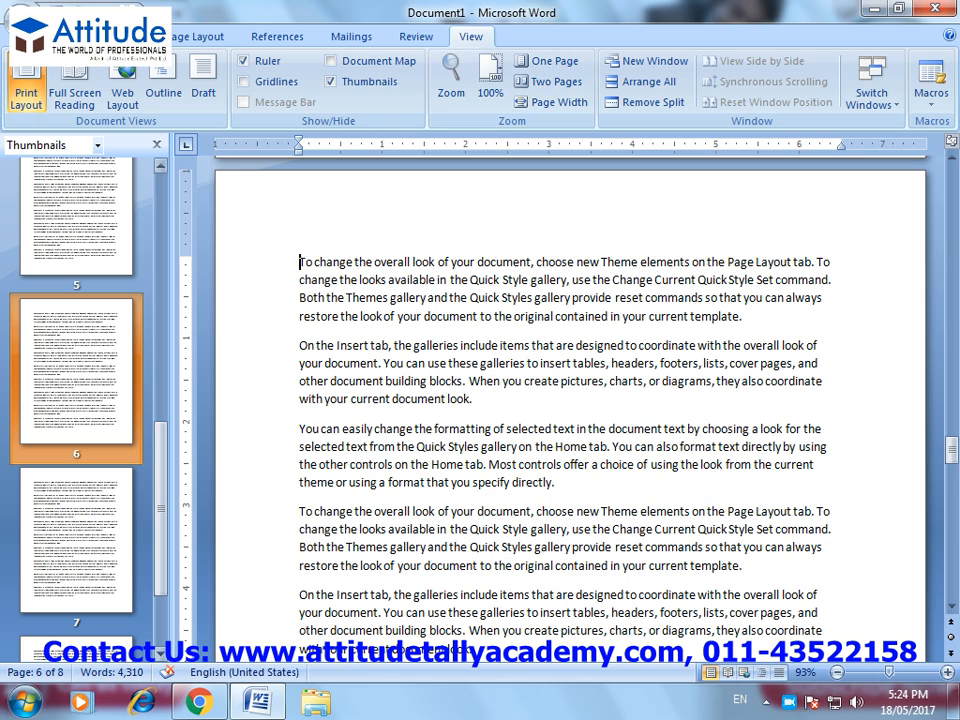
# Open a second window of the same document and arrange both windows together on the screen.
pyautogui.click(650, 61)
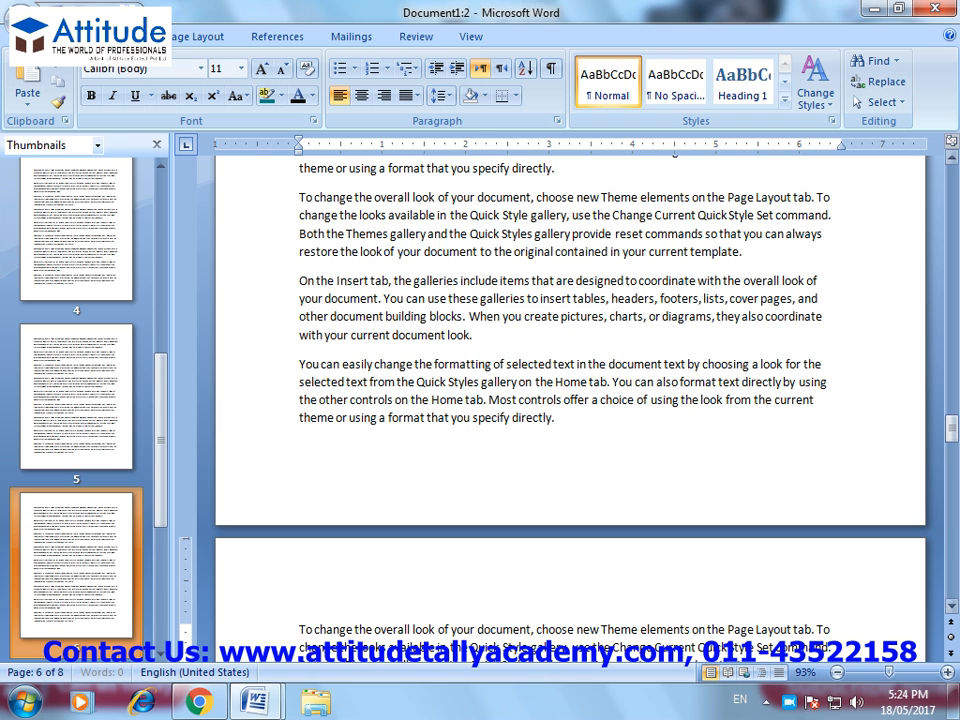
pyautogui.moveTo(256, 702)
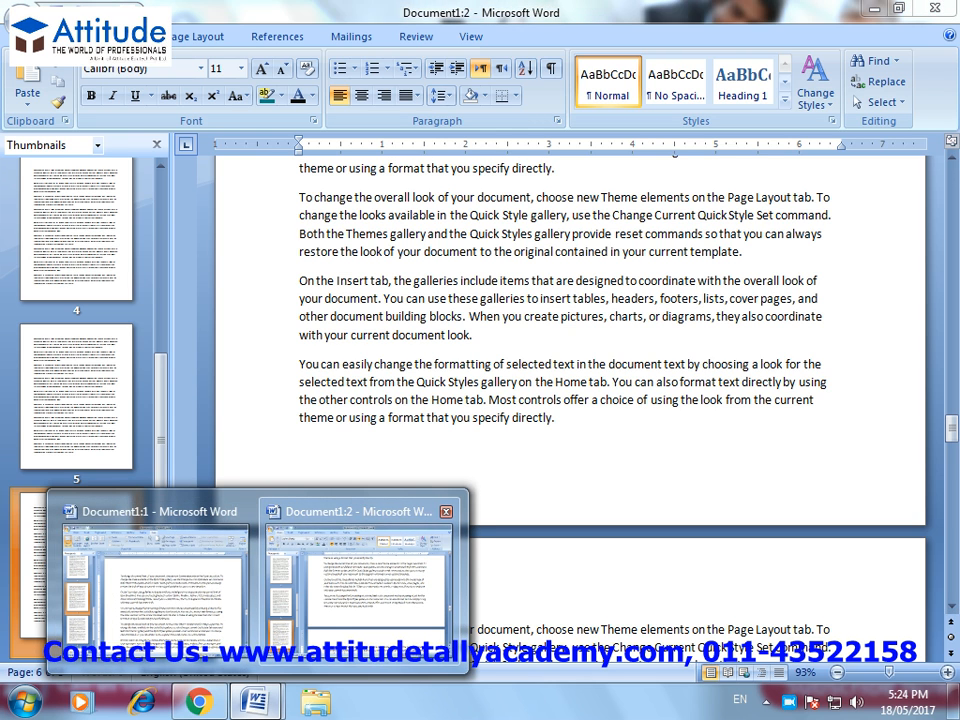
pyautogui.click(358, 592)
pyautogui.click(470, 36)
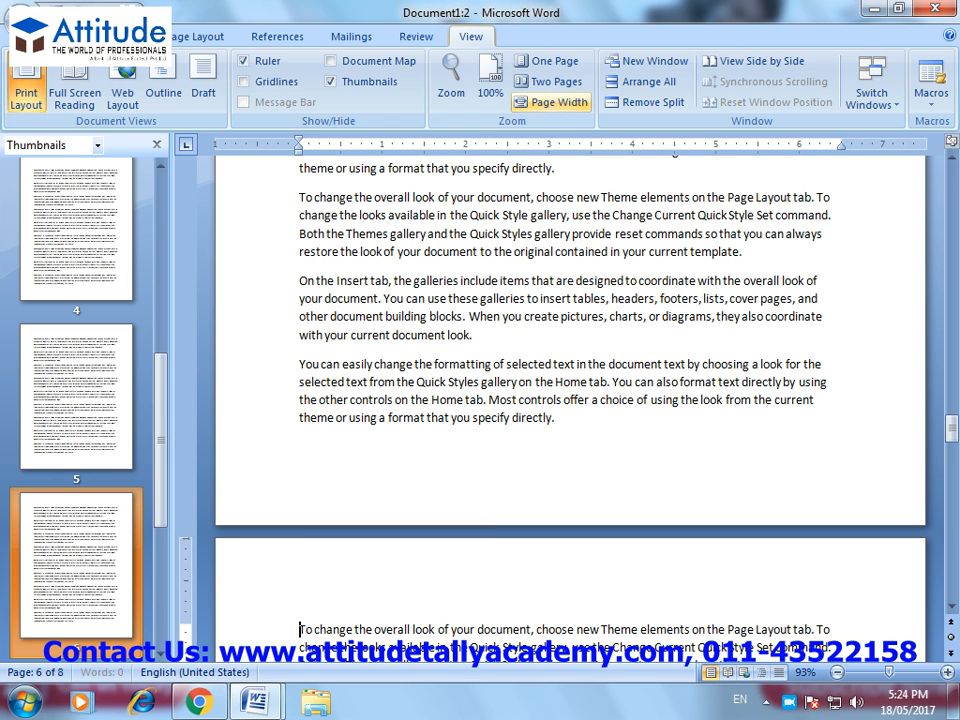
pyautogui.click(640, 82)
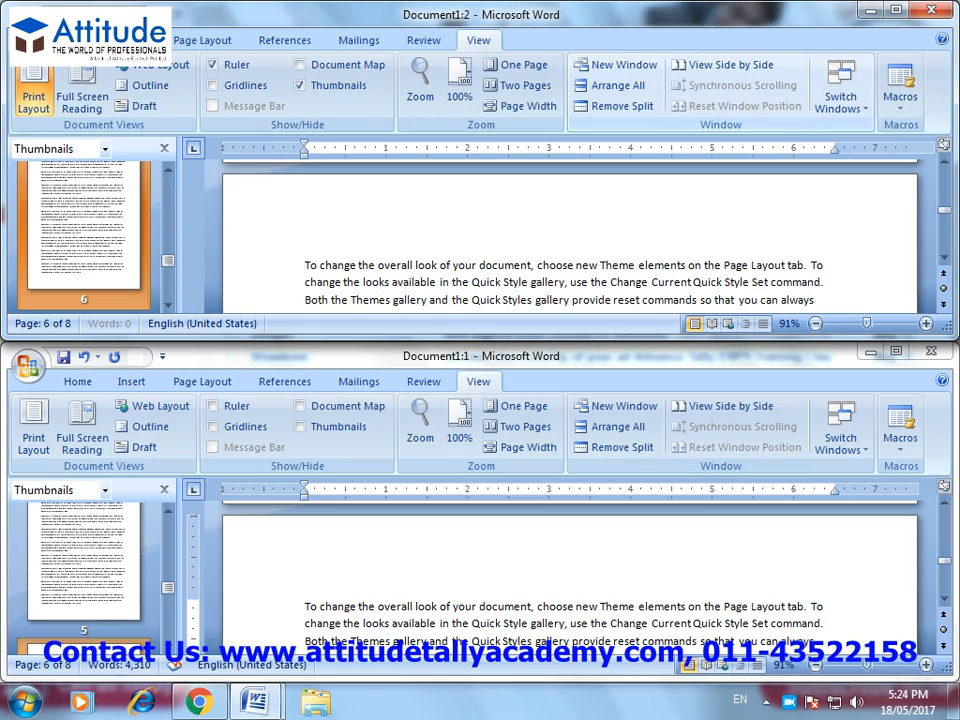
# View the two windows side by side, toggle synchronous scrolling, and end the side-by-side view with Document1:2 maximized.
pyautogui.click(730, 65)
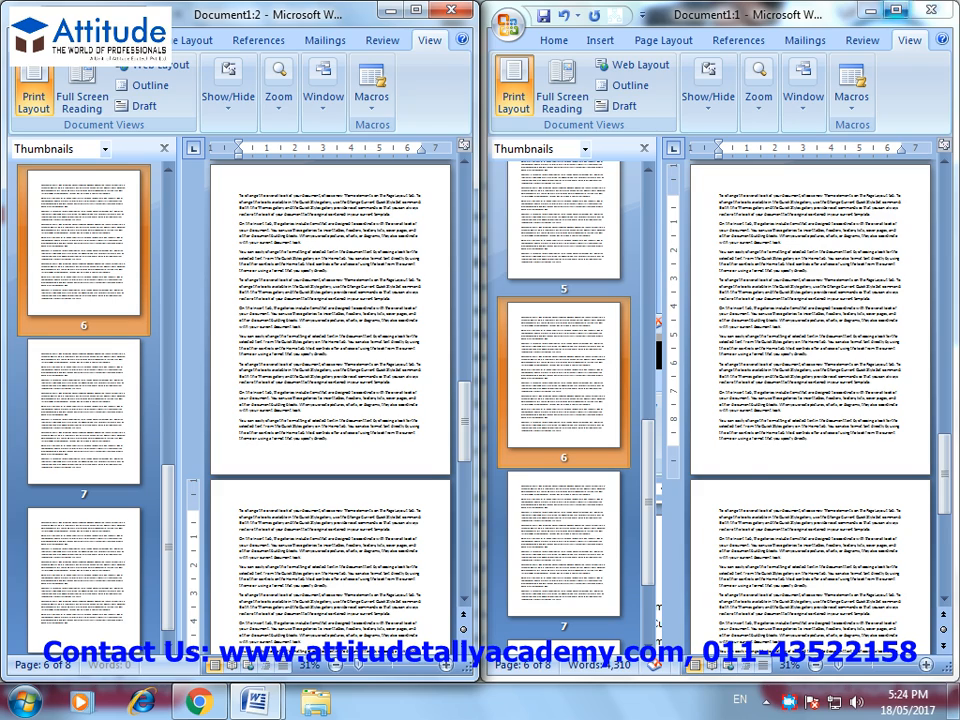
pyautogui.click(896, 10)
pyautogui.click(767, 82)
pyautogui.click(755, 61)
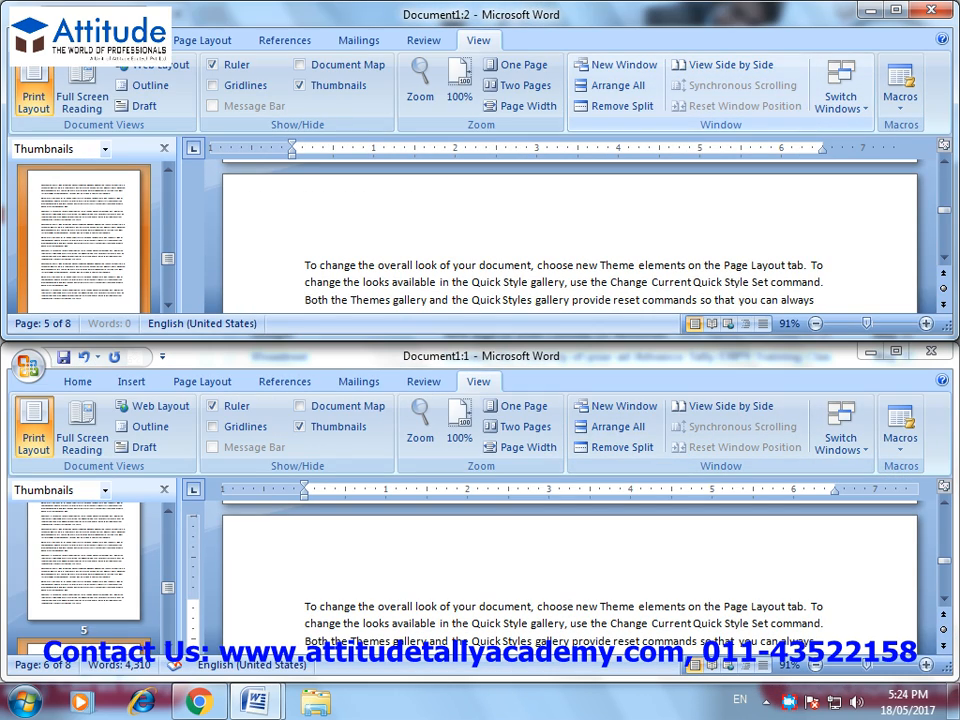
pyautogui.click(896, 10)
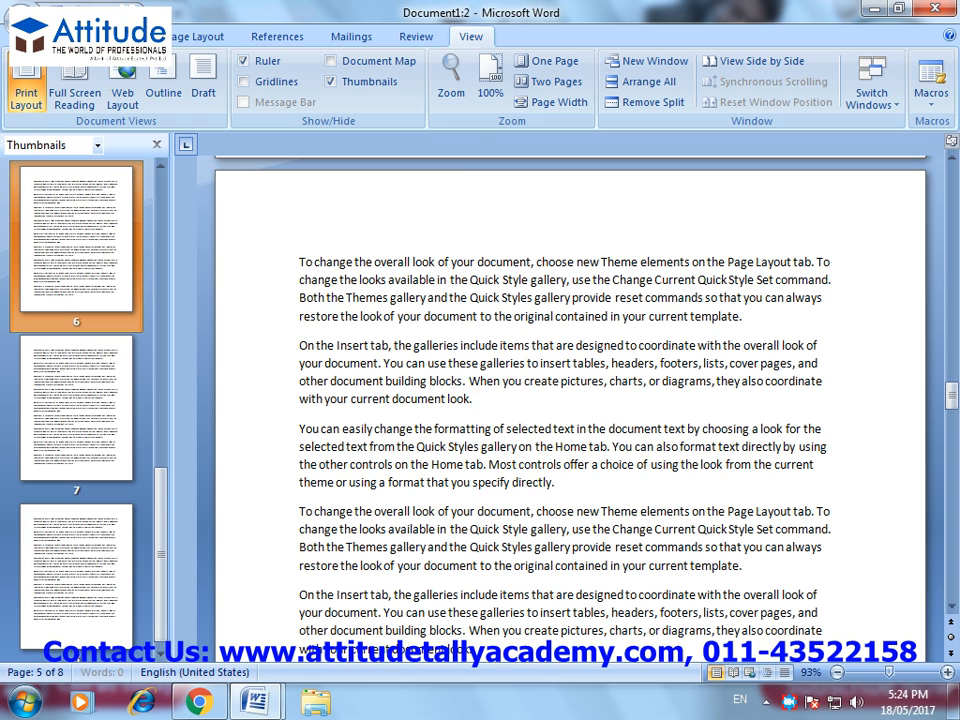
# Switch between the Document1:1 and Document1:2 windows, and close Document1:2 and maximize the remaining window.
pyautogui.click(871, 88)
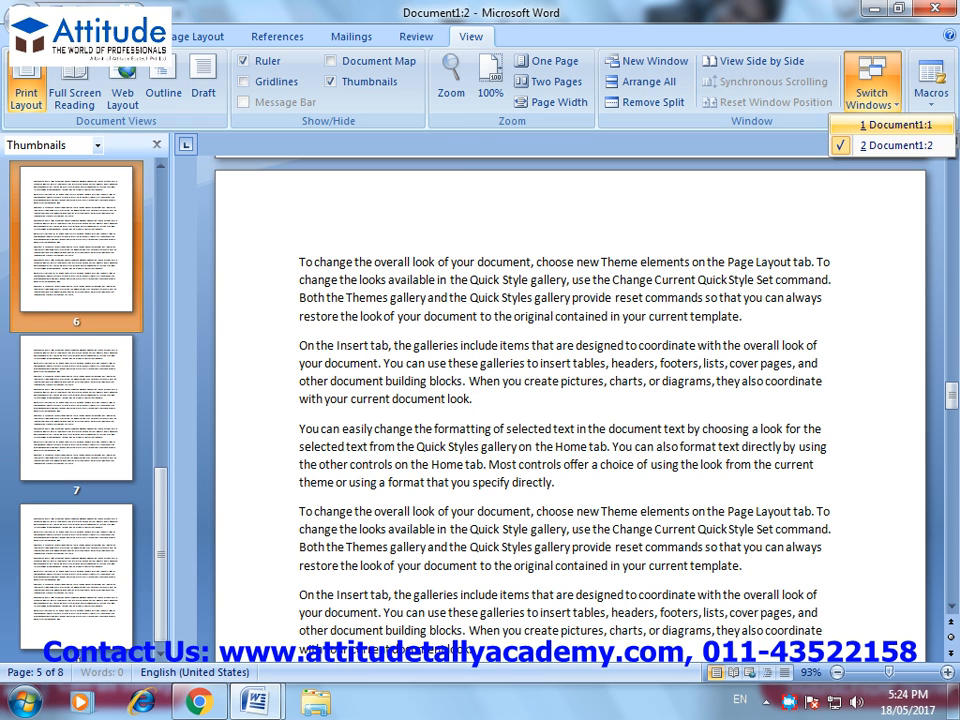
pyautogui.click(896, 125)
pyautogui.click(871, 90)
pyautogui.click(871, 90)
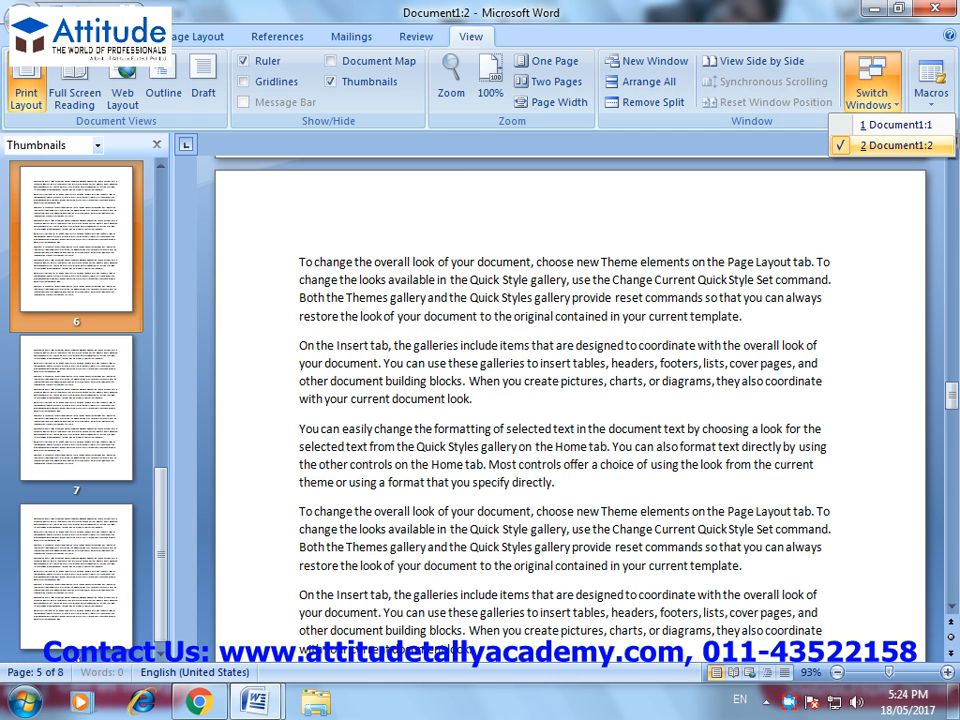
pyautogui.click(896, 146)
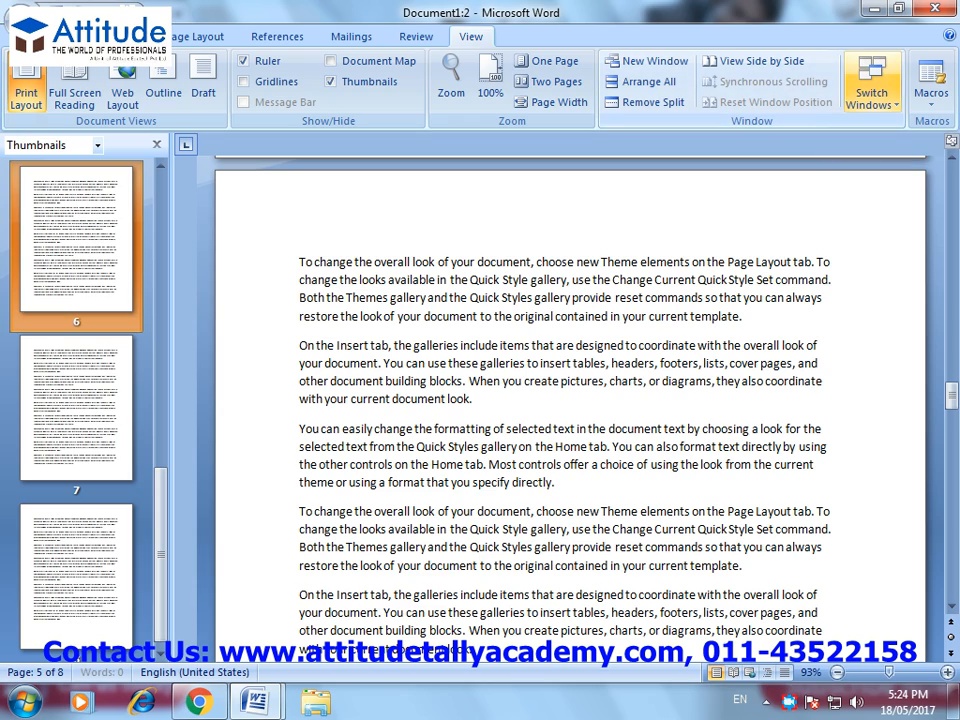
pyautogui.click(935, 8)
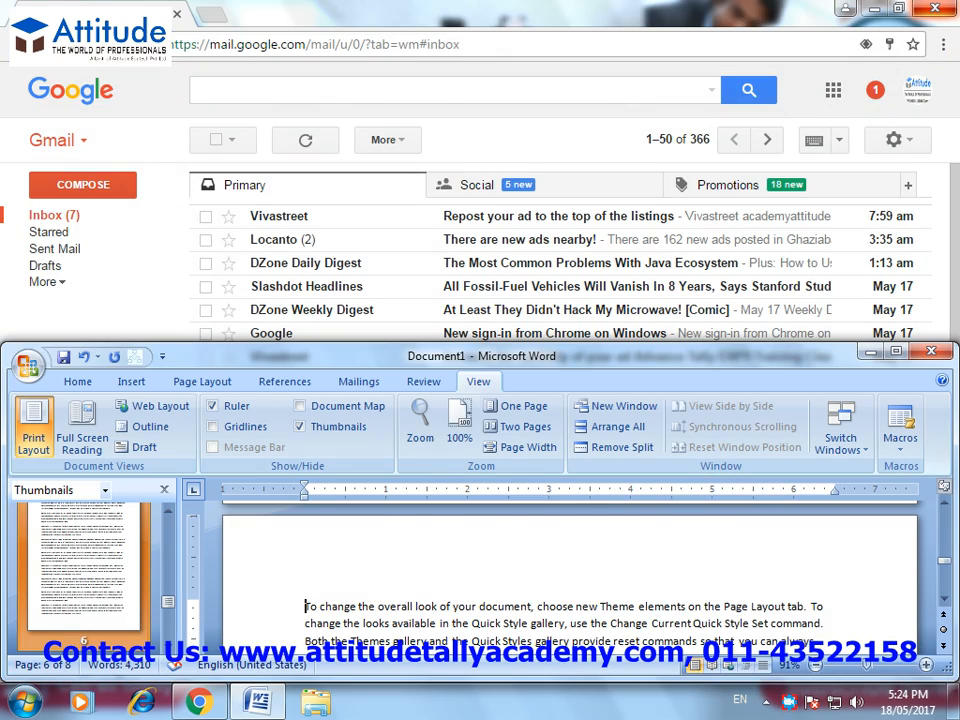
pyautogui.click(896, 351)
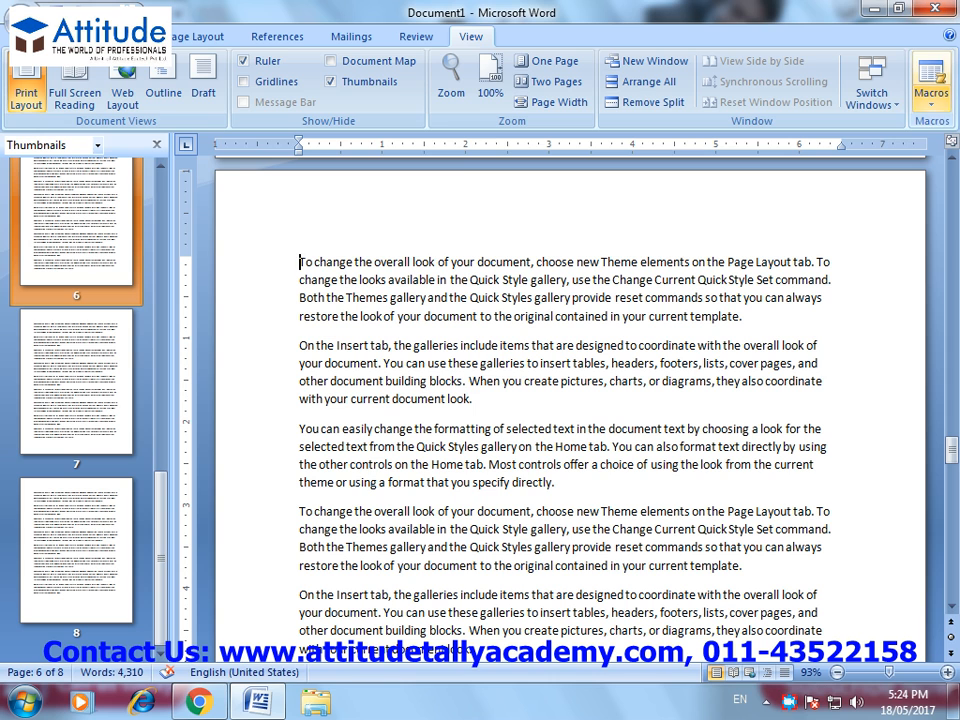
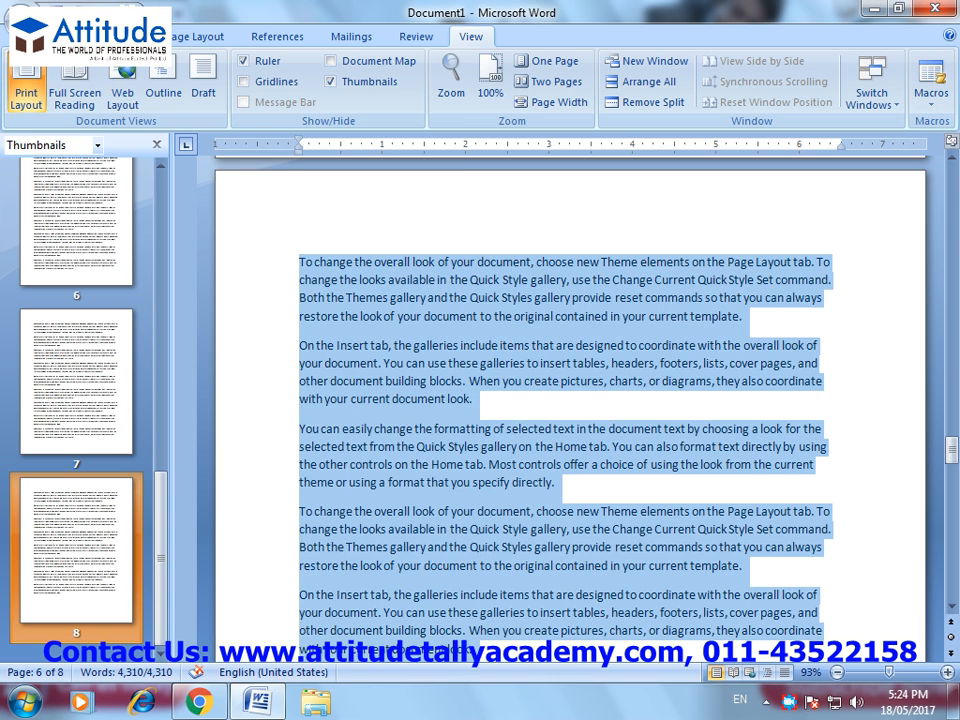
# Delete all the document text and start recording a macro named "copy", choosing keyboard assignment but closing it without setting a shortcut.
pyautogui.press('Delete')
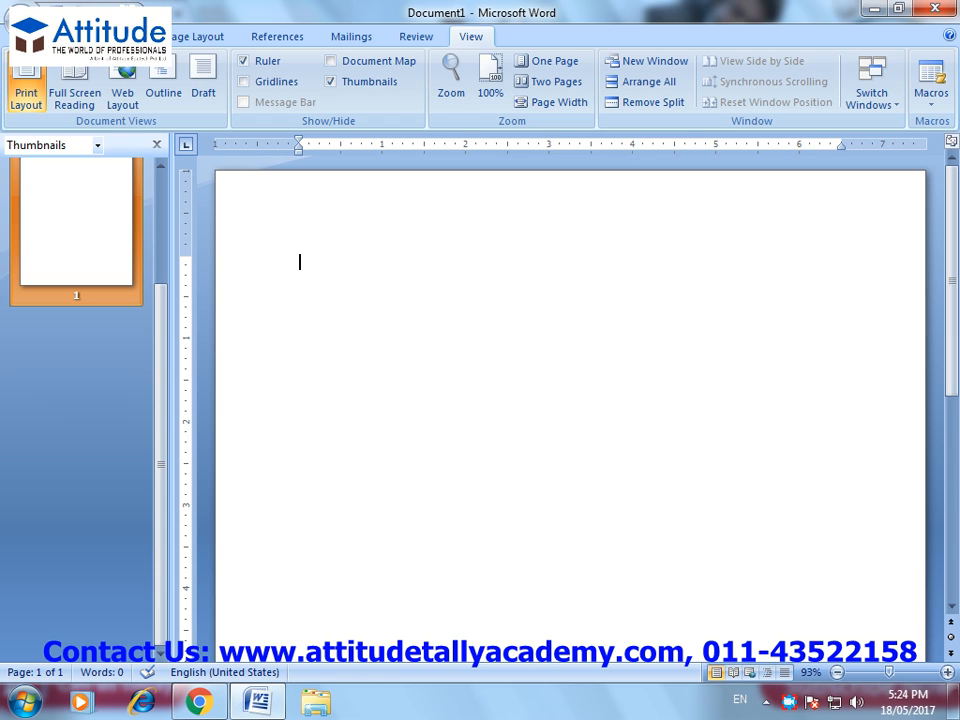
pyautogui.click(931, 100)
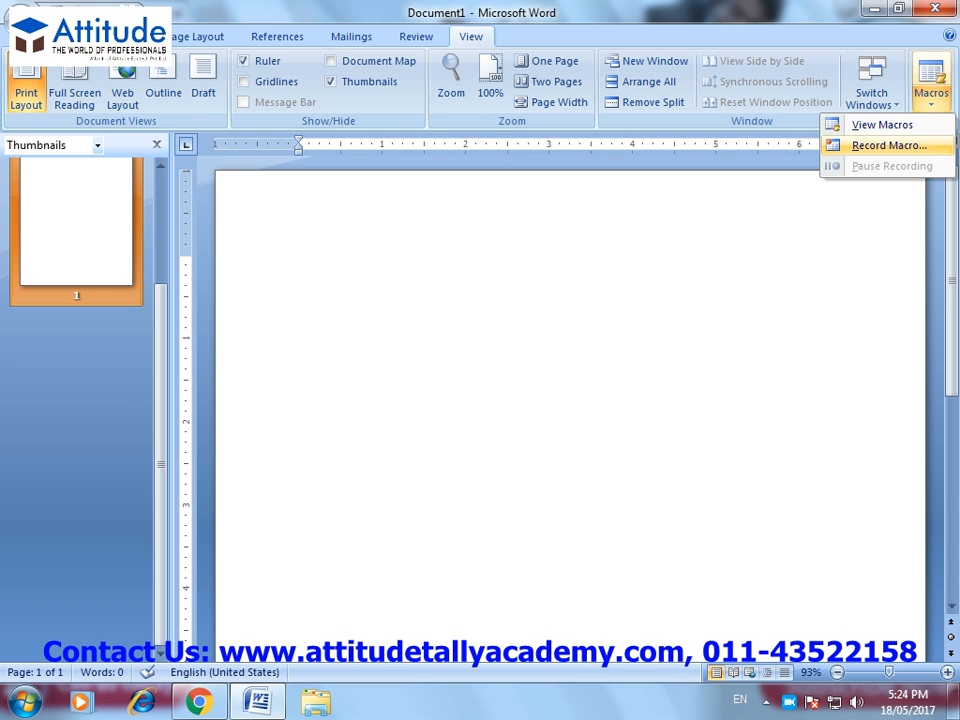
pyautogui.click(889, 145)
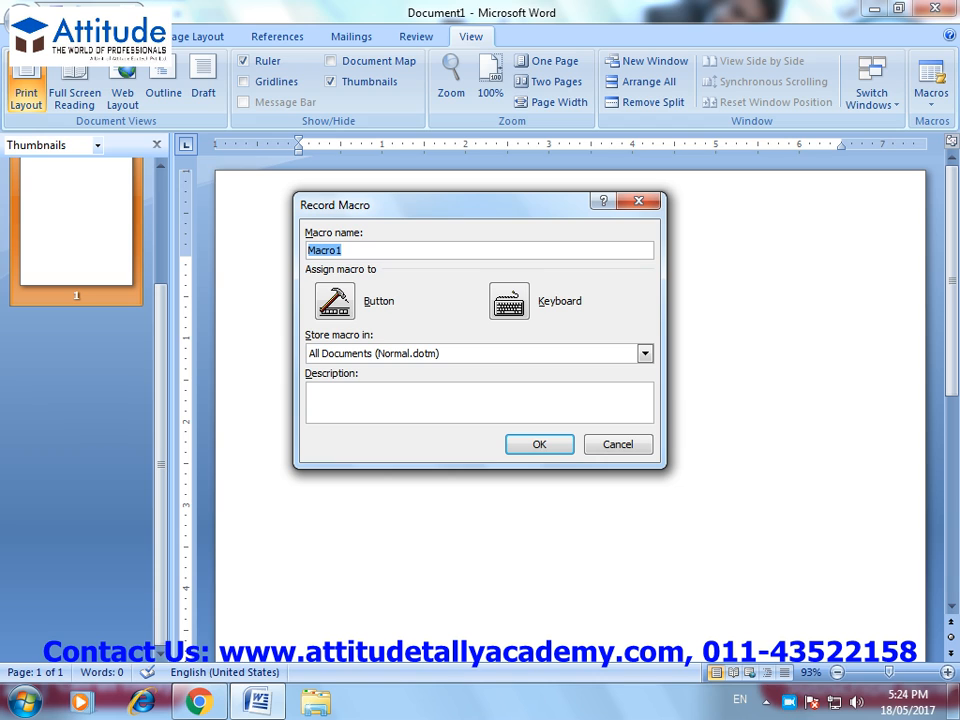
pyautogui.write('copy')
pyautogui.click(509, 300)
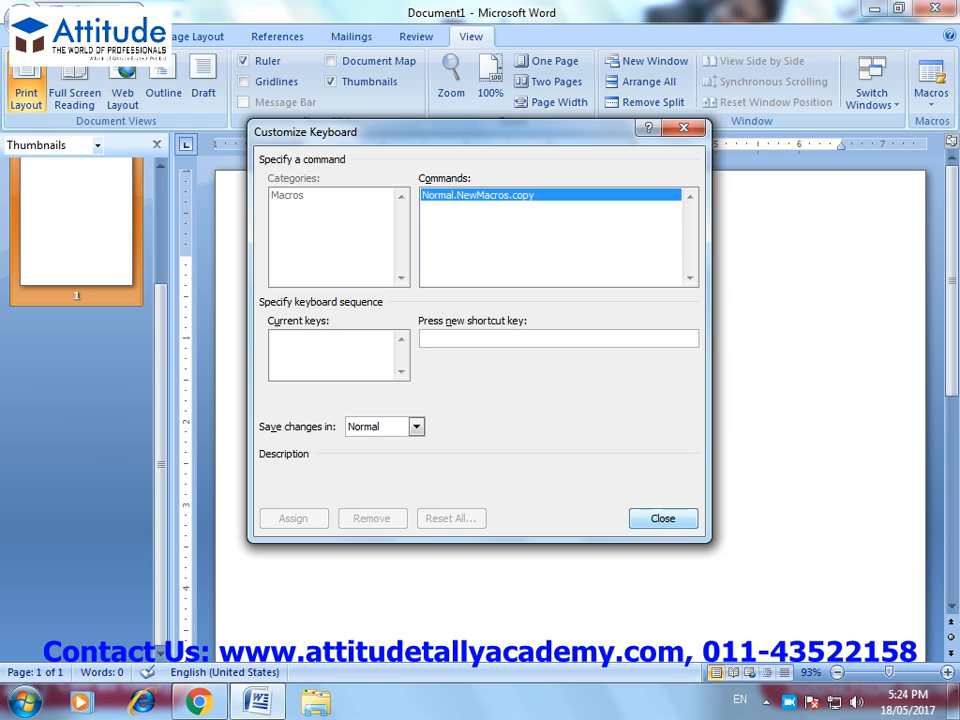
pyautogui.press('Escape')
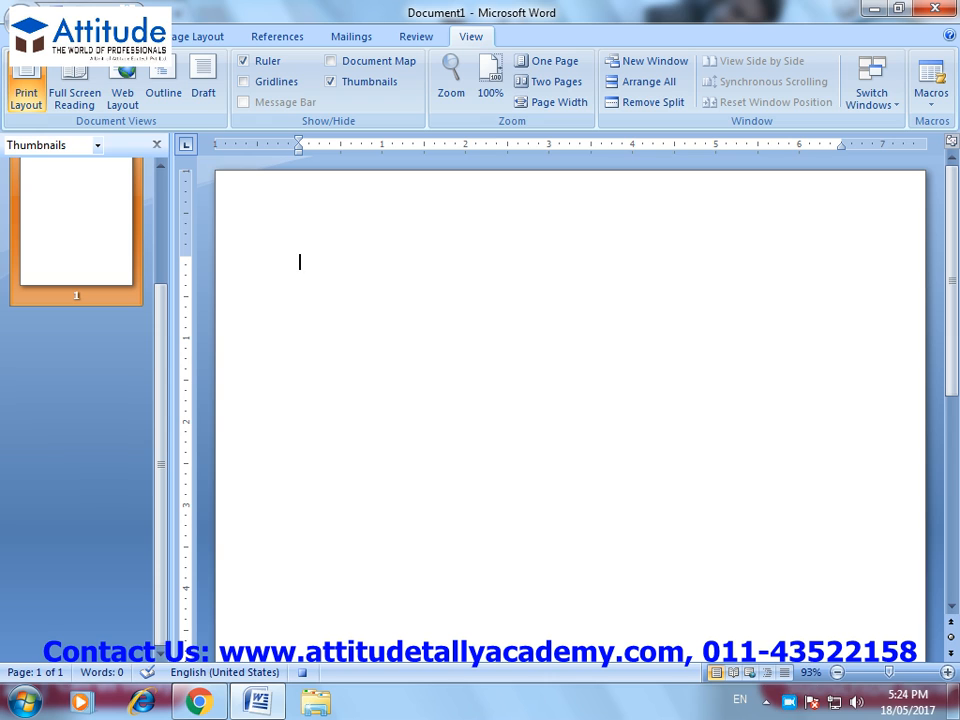
# Enter the line "ds ddf sdfdsfgfd gfdsgfdg f dfs gsdgdfgdg sfdgdsg fdsgfds gffdg dgfdsg fdsgf gsd gfdsg" and stop the macro recording.
pyautogui.write('ds ddf sdfdsfgfd gfdsgfd')
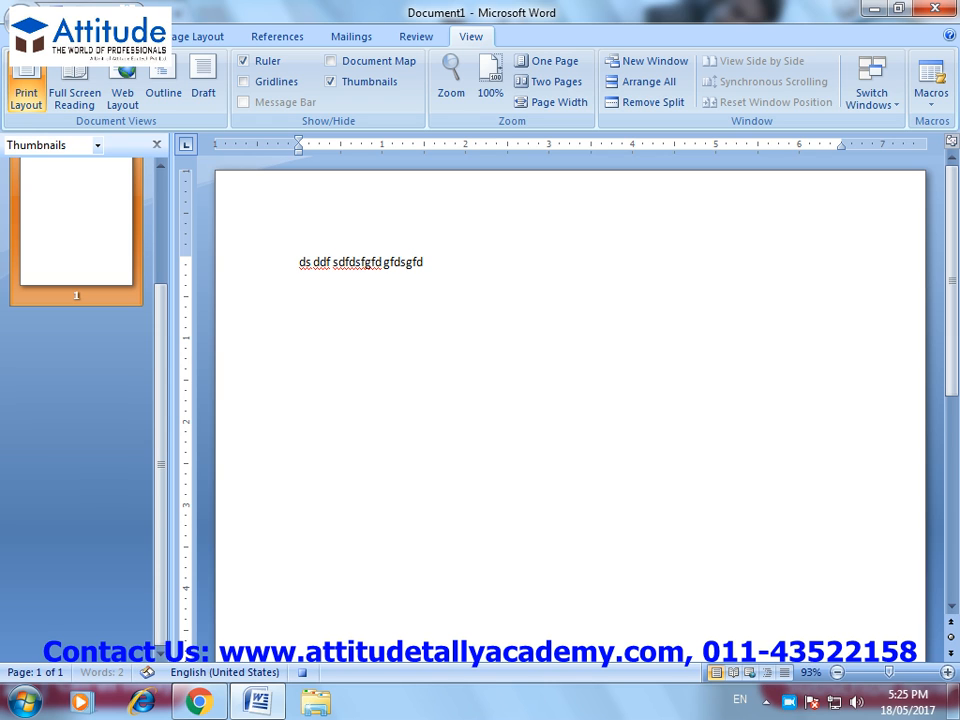
pyautogui.write('g f dfs gsdgdfgdg sfdgdsg fdsgfds gffdg dgfdsg')
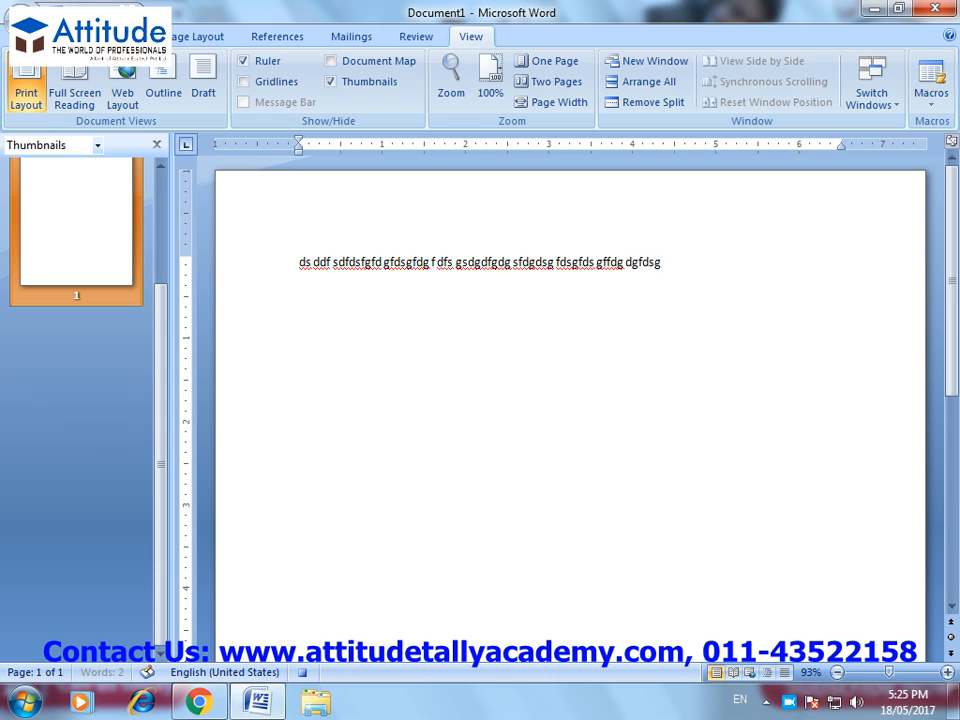
pyautogui.write(' fdsgf gsd gfdsg')
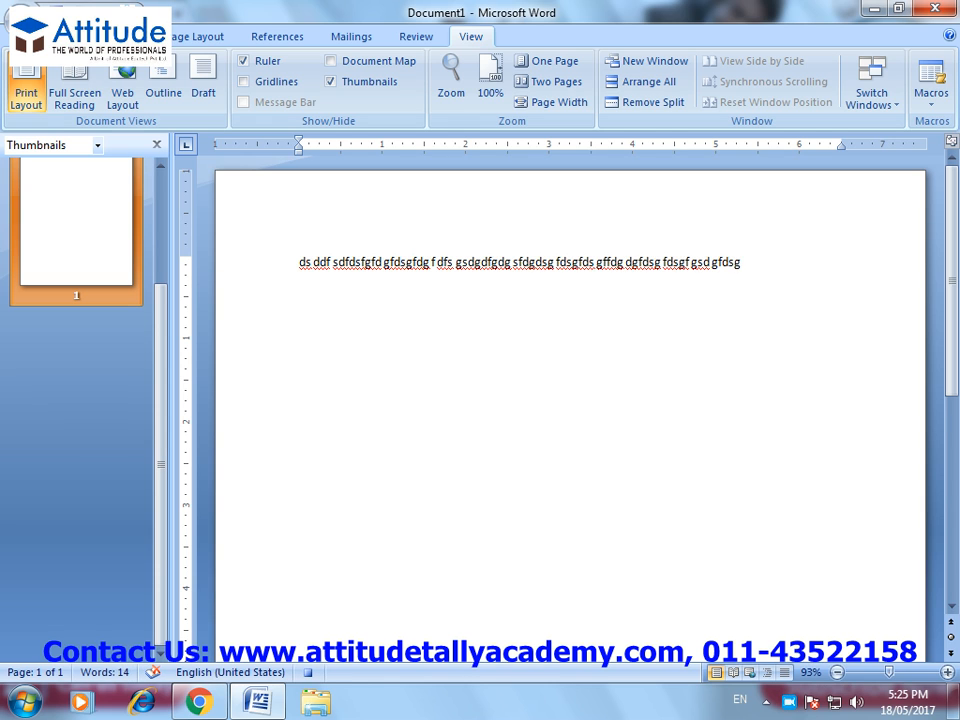
pyautogui.click(931, 90)
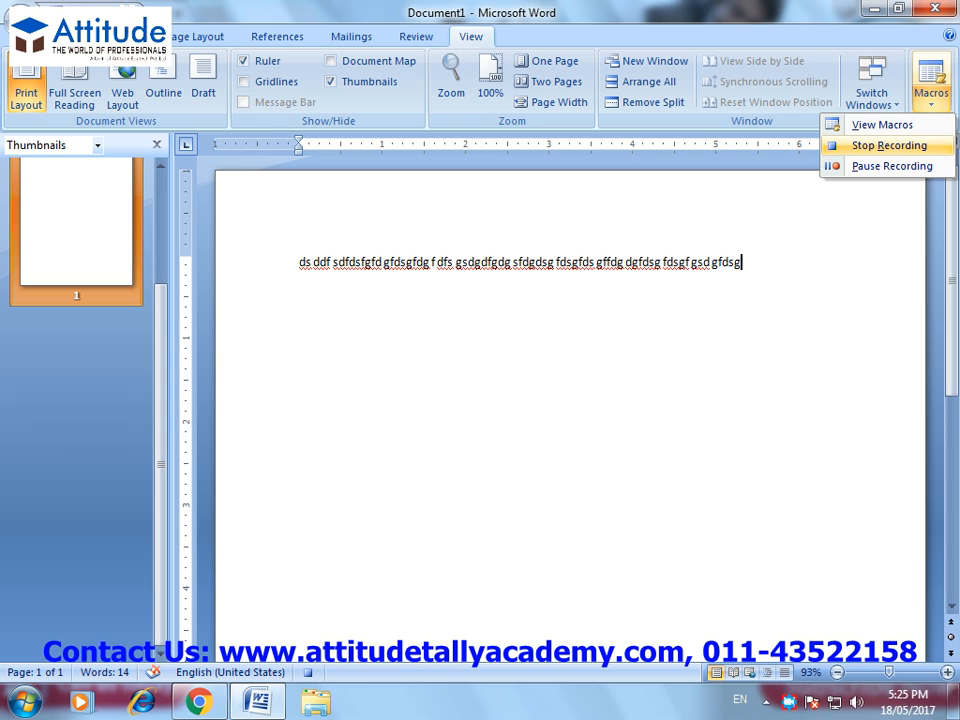
pyautogui.click(889, 145)
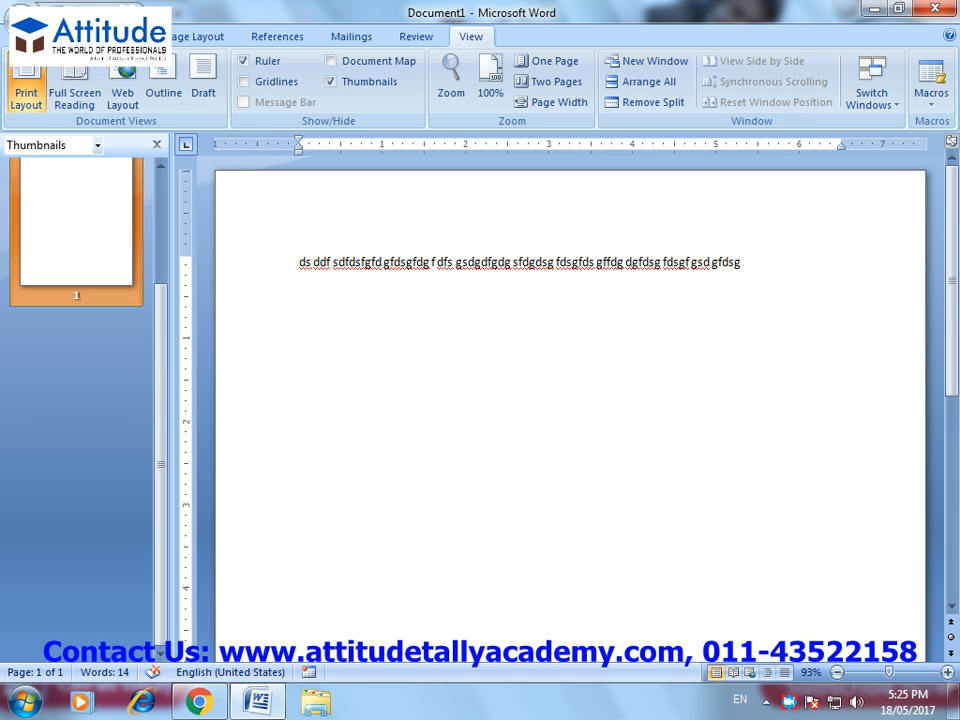
# Place the cursor in the empty area below the text line and run the "copy" macro there.
pyautogui.doubleClick(300, 379)
pyautogui.click(932, 100)
pyautogui.click(882, 125)
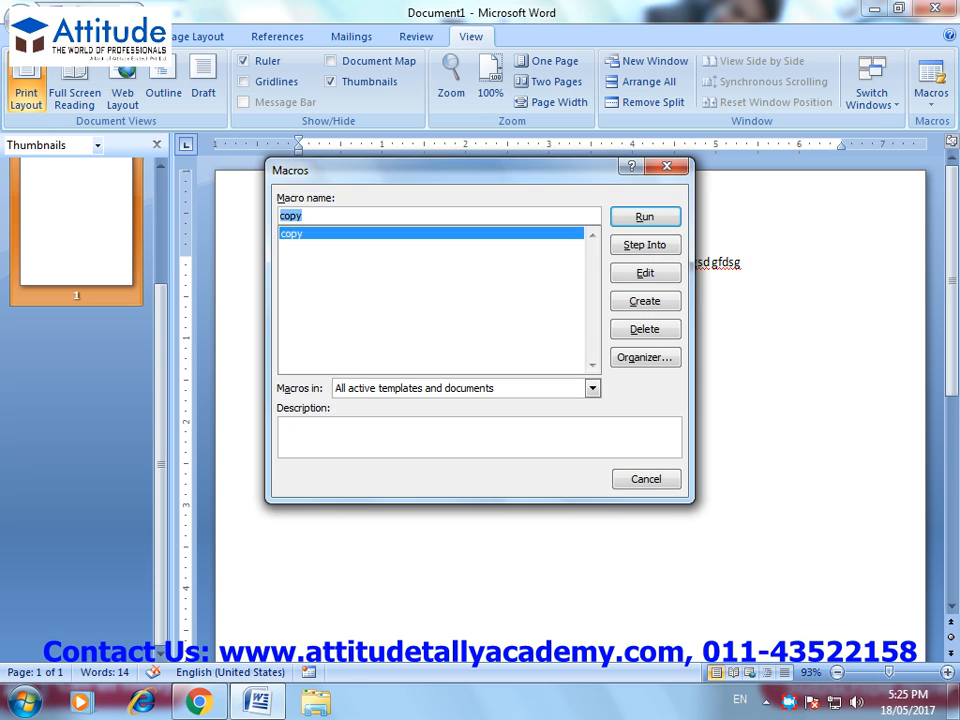
pyautogui.moveTo(350, 170); pyautogui.dragTo(525, 120)
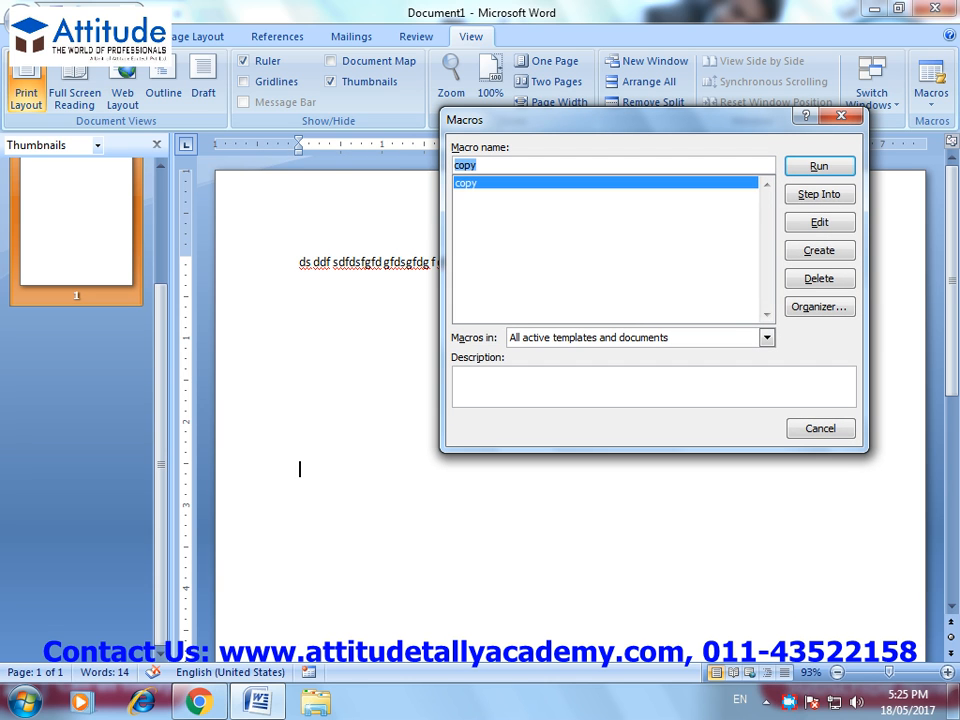
pyautogui.press('Return')
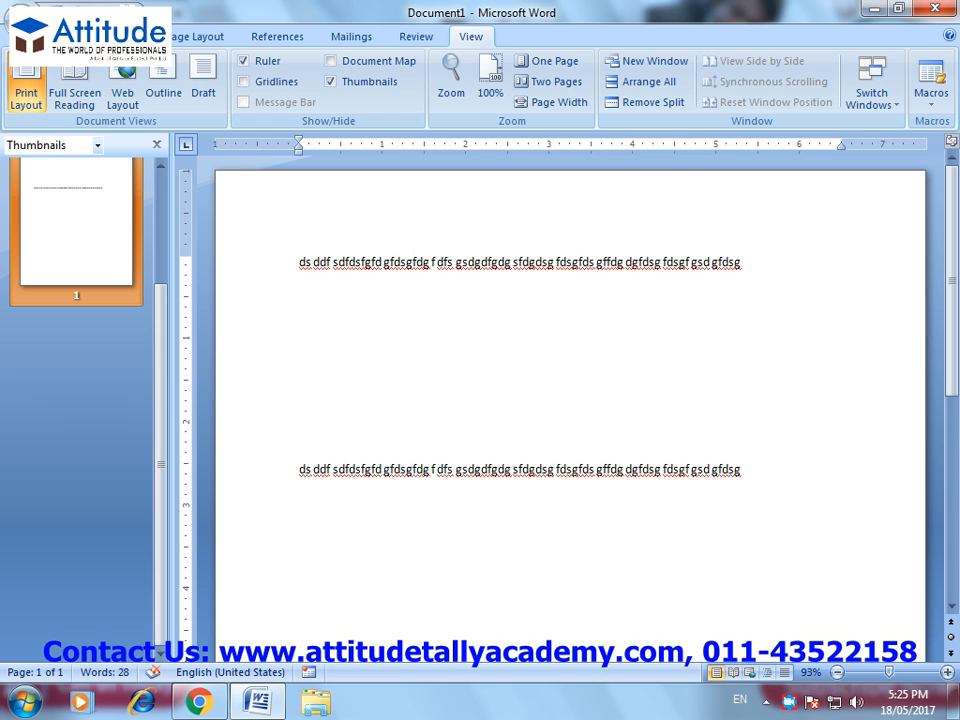
# Delete the "copy" macro from the list of macros, confirm the deletion and close the macro list.
pyautogui.click(931, 88)
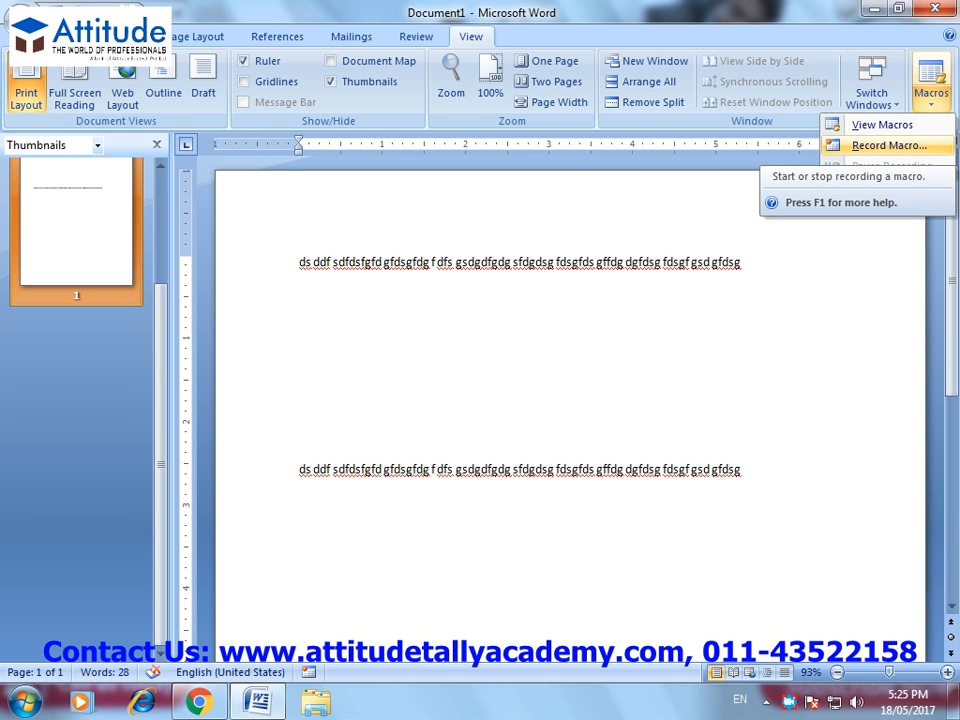
pyautogui.click(882, 124)
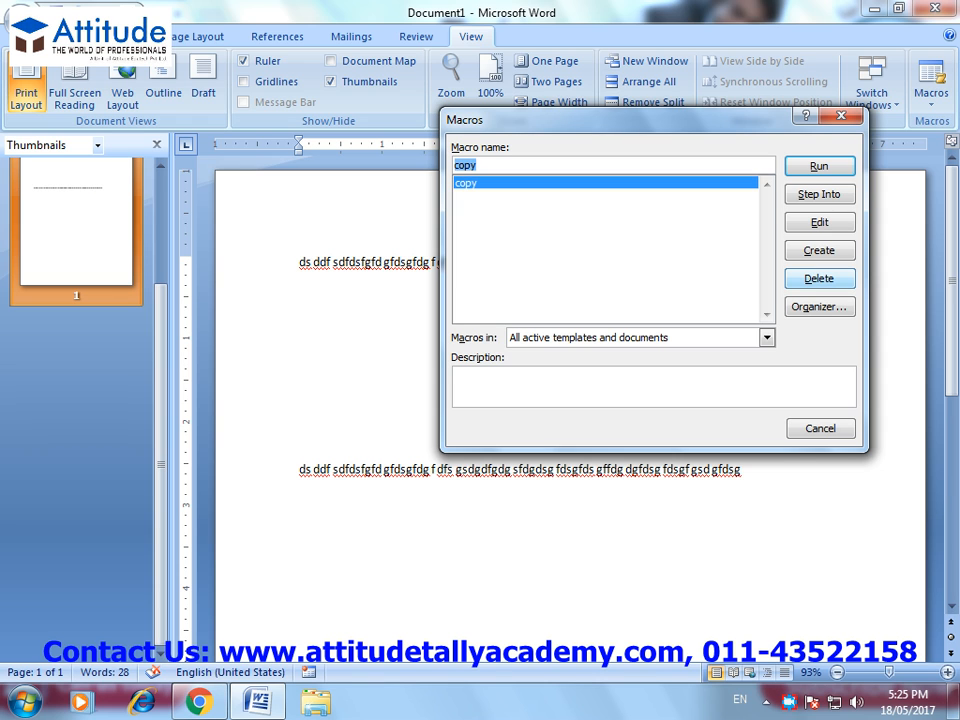
pyautogui.click(819, 278)
pyautogui.click(446, 397)
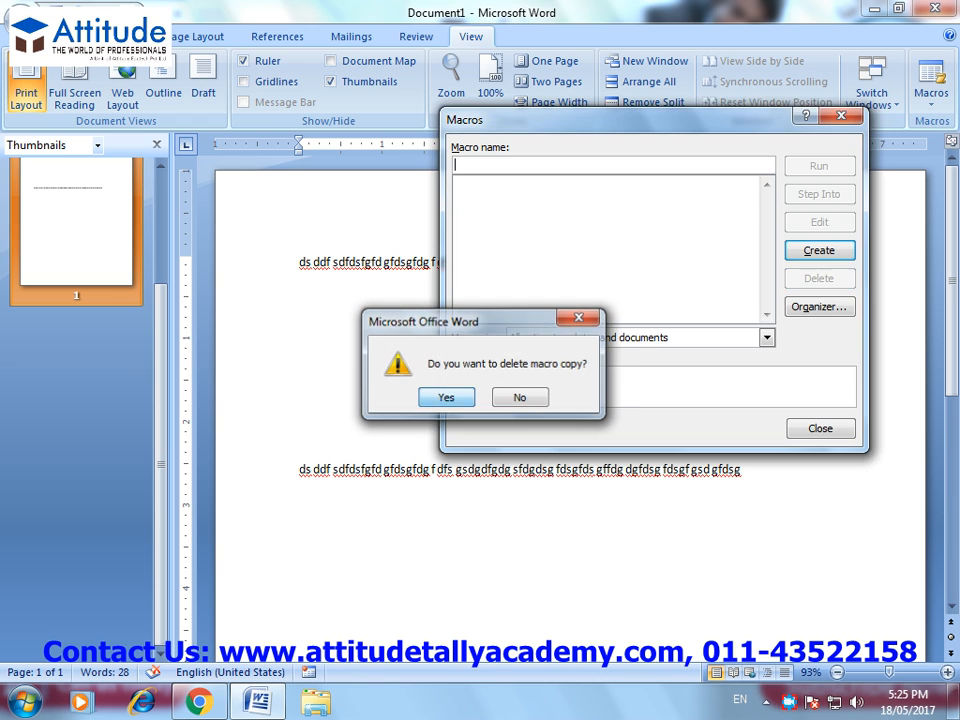
pyautogui.click(820, 429)
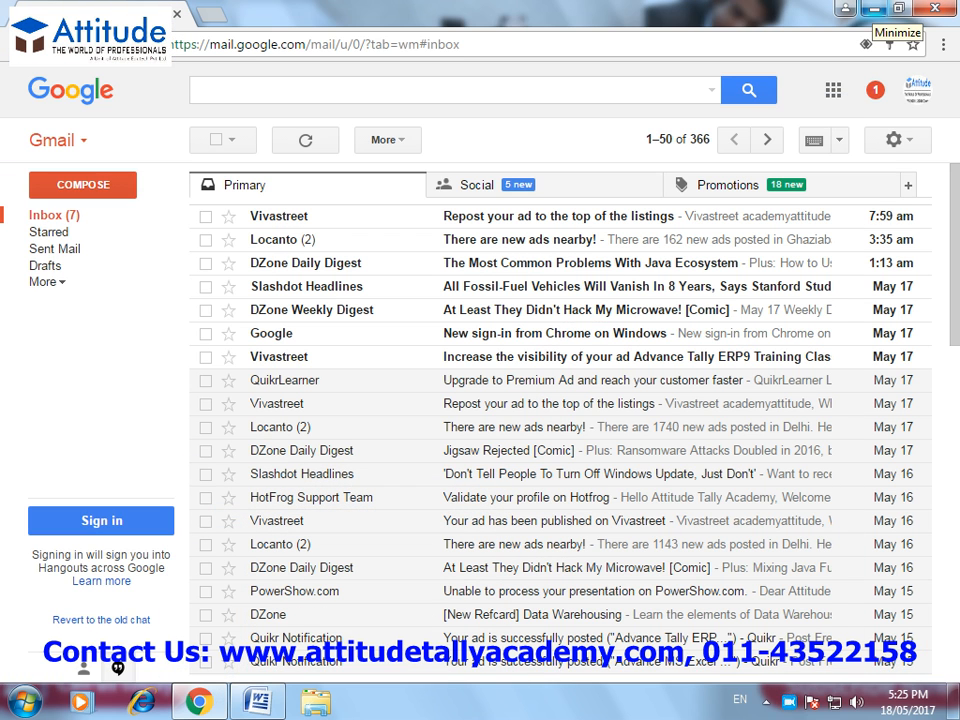
pyautogui.click(872, 9)
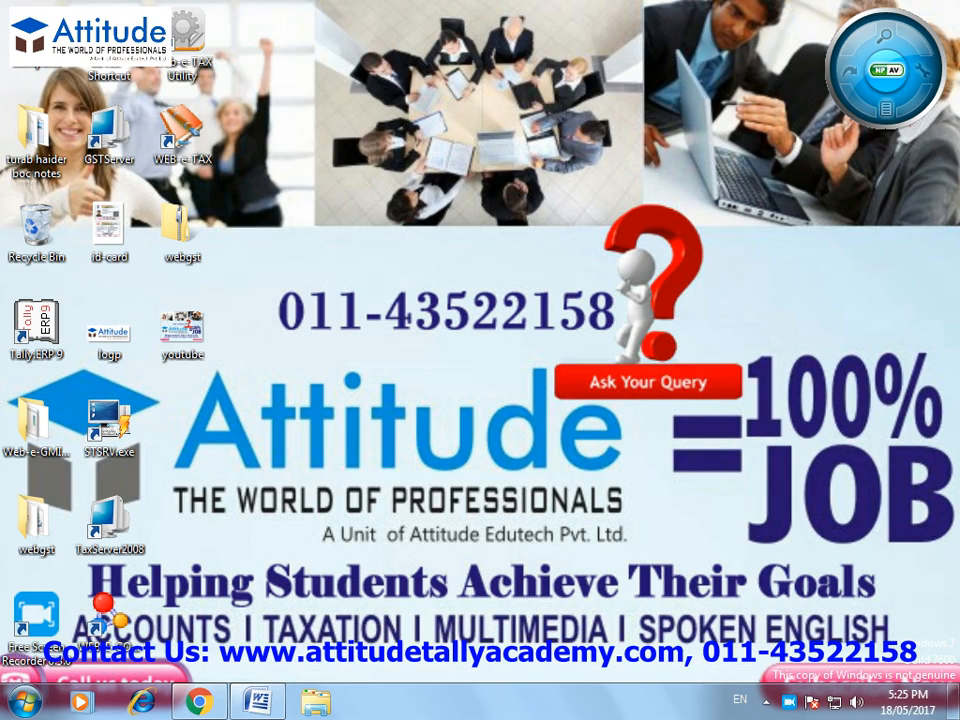